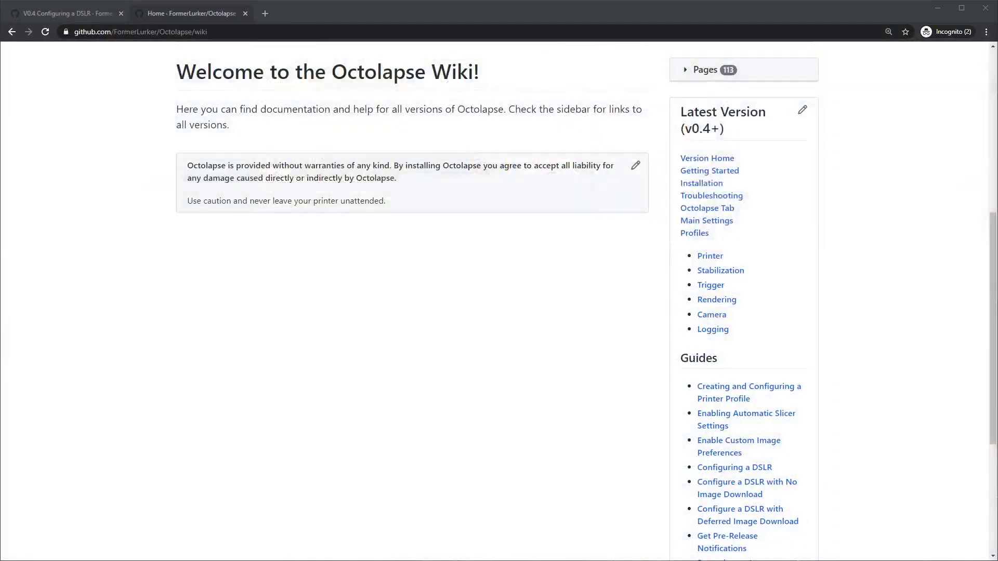
Open the Octolapse wiki guide on configuring a DSLR with no image download and go to its Step 1 script instructions
{"action": "scroll", "coordinate": [421, 499], "scroll_direction": "up", "scroll_amount": 7}
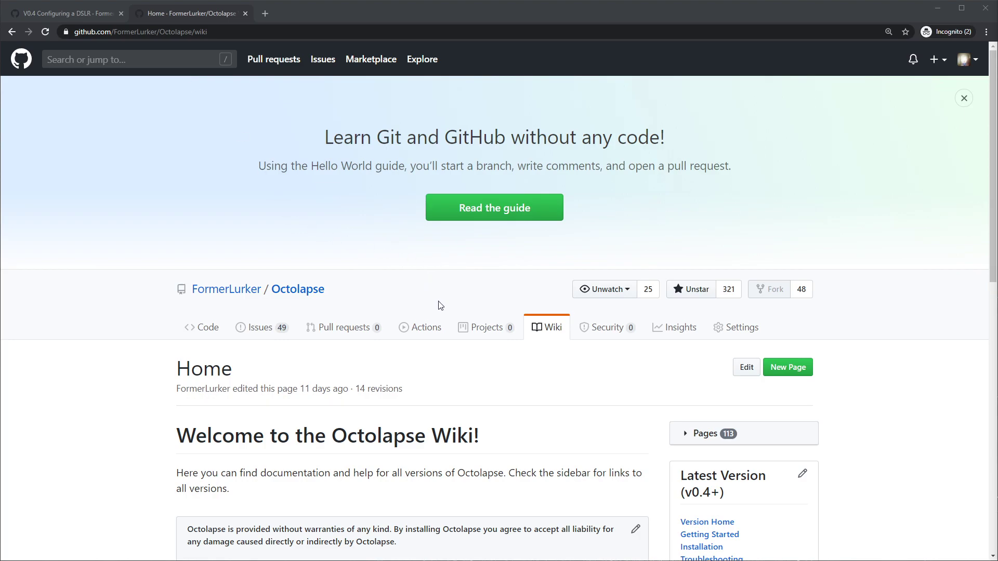
{"action": "left_click", "coordinate": [542, 330]}
{"action": "scroll", "coordinate": [558, 347], "scroll_direction": "down", "scroll_amount": 5}
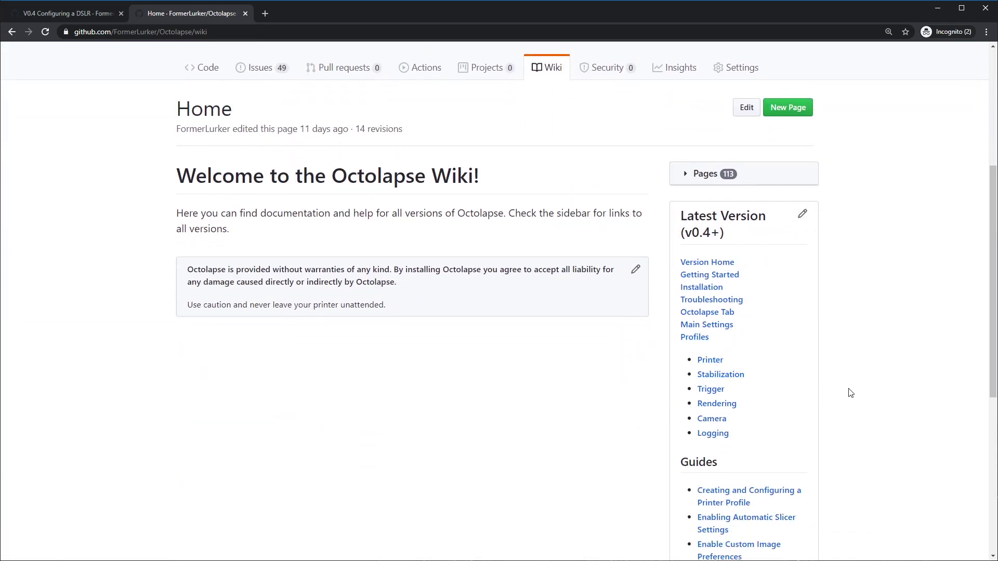
{"action": "scroll", "coordinate": [850, 393], "scroll_direction": "down", "scroll_amount": 3}
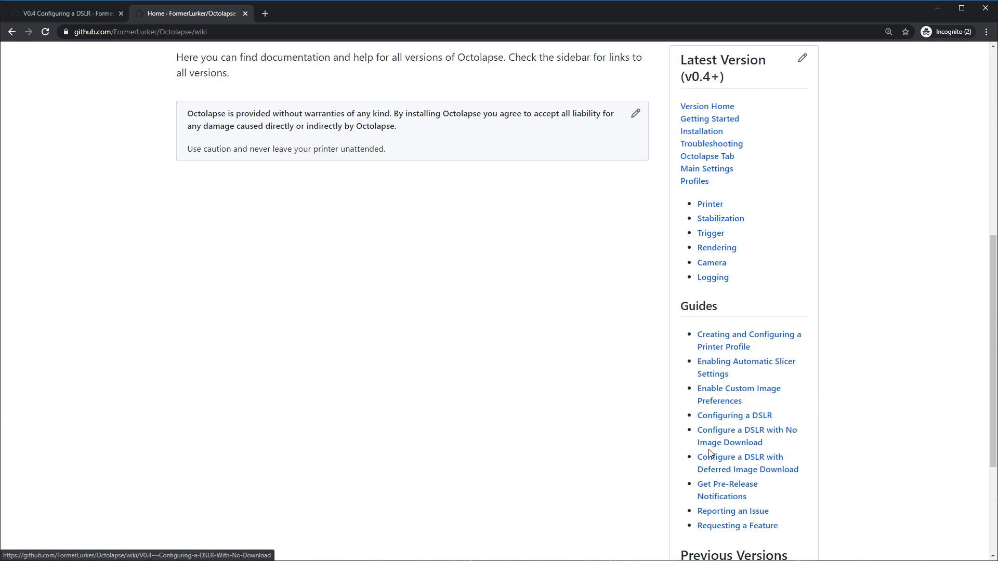
{"action": "left_click", "coordinate": [749, 445]}
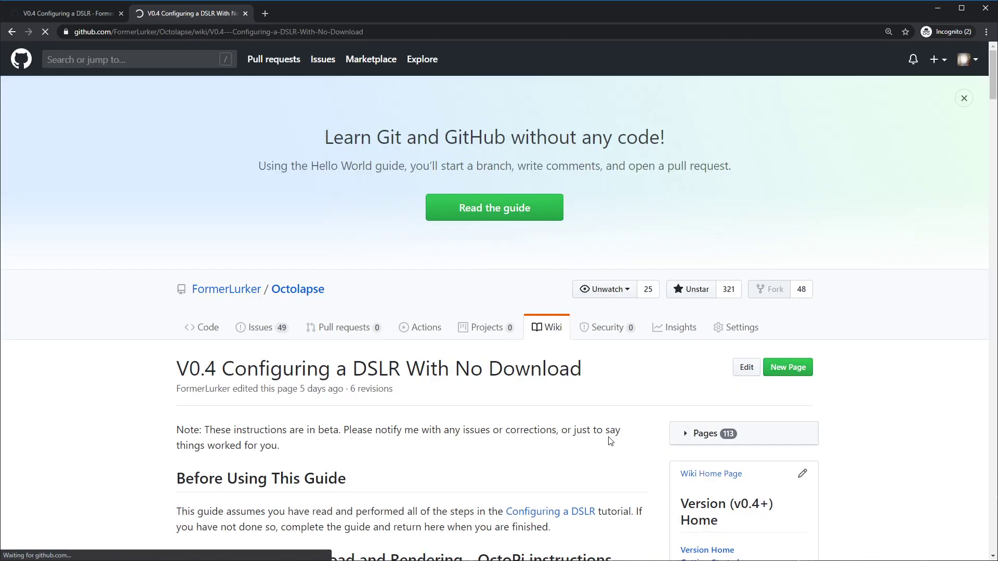
{"action": "scroll", "coordinate": [522, 416], "scroll_direction": "down", "scroll_amount": 2}
{"action": "scroll", "coordinate": [518, 416], "scroll_direction": "down", "scroll_amount": 4}
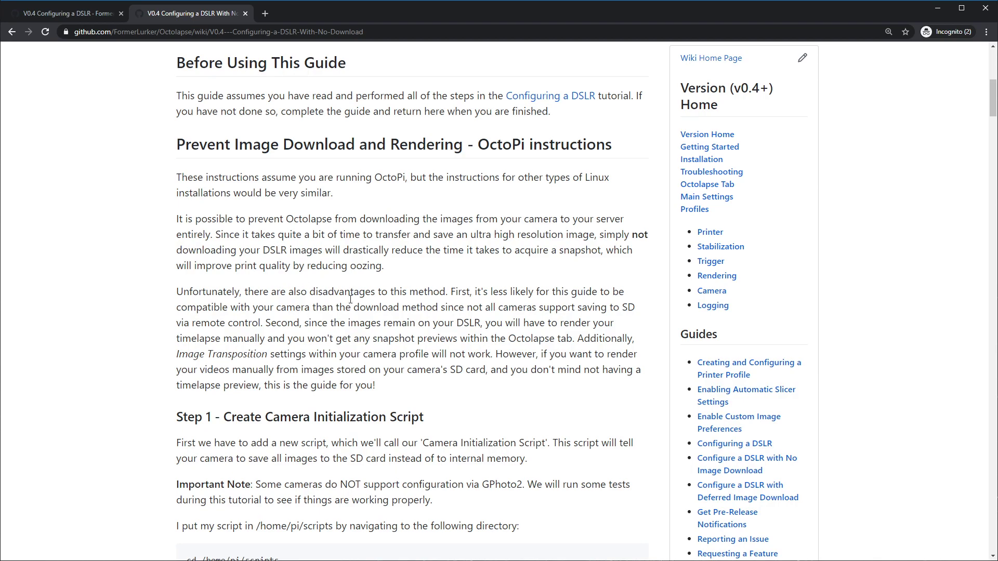
{"action": "scroll", "coordinate": [309, 299], "scroll_direction": "down", "scroll_amount": 1}
{"action": "scroll", "coordinate": [309, 299], "scroll_direction": "down", "scroll_amount": 5}
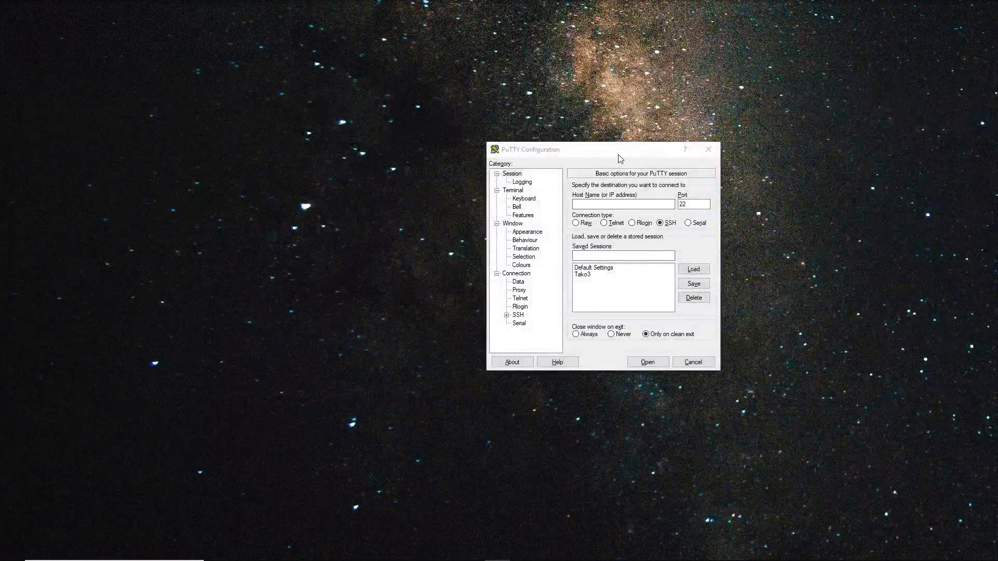
Connect to the saved Tako3 session in PuTTY and log in as pi with the account password
{"action": "left_click_drag", "start_coordinate": [619, 155], "coordinate": [512, 96]}
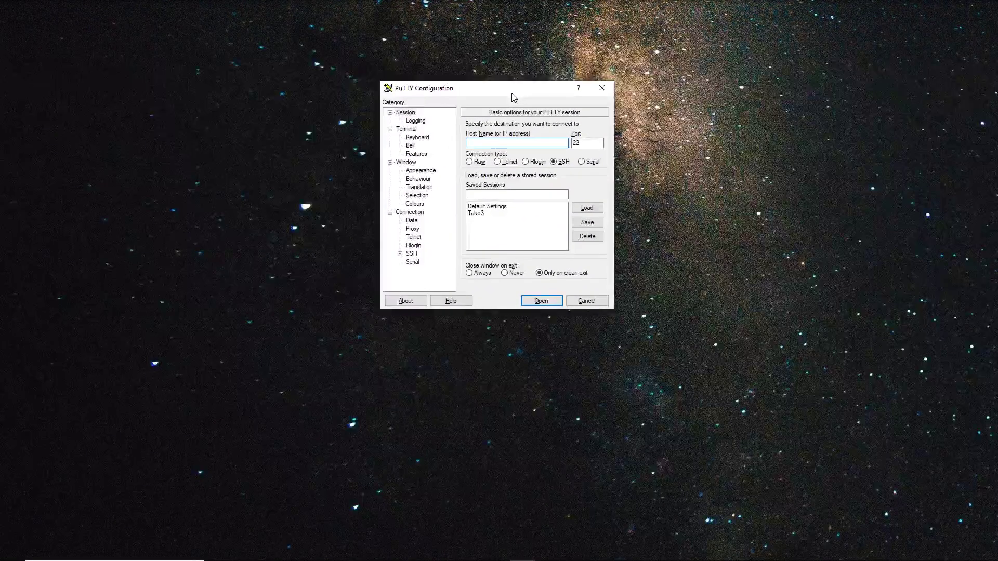
{"action": "double_click", "coordinate": [478, 213]}
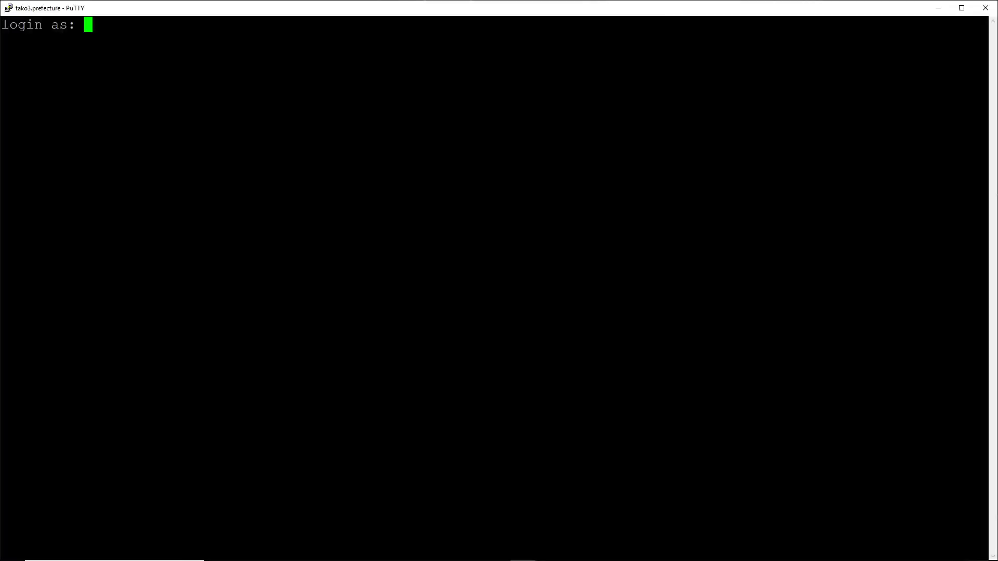
{"action": "type", "text": "pi"}
{"action": "key", "text": "Return"}
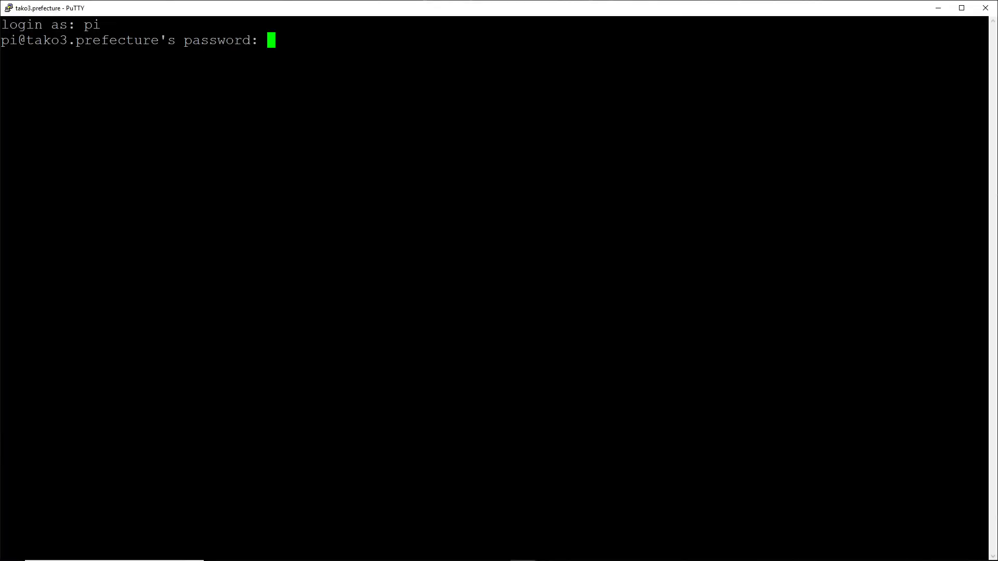
{"action": "key", "text": "alt+Tab"}
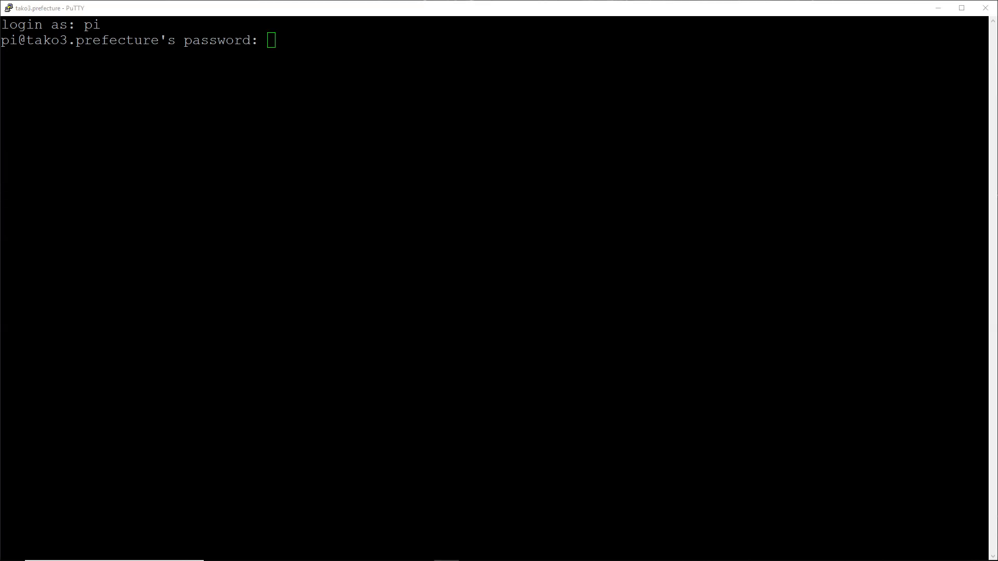
{"action": "key", "text": "alt+Tab"}
{"action": "key", "text": "Return"}
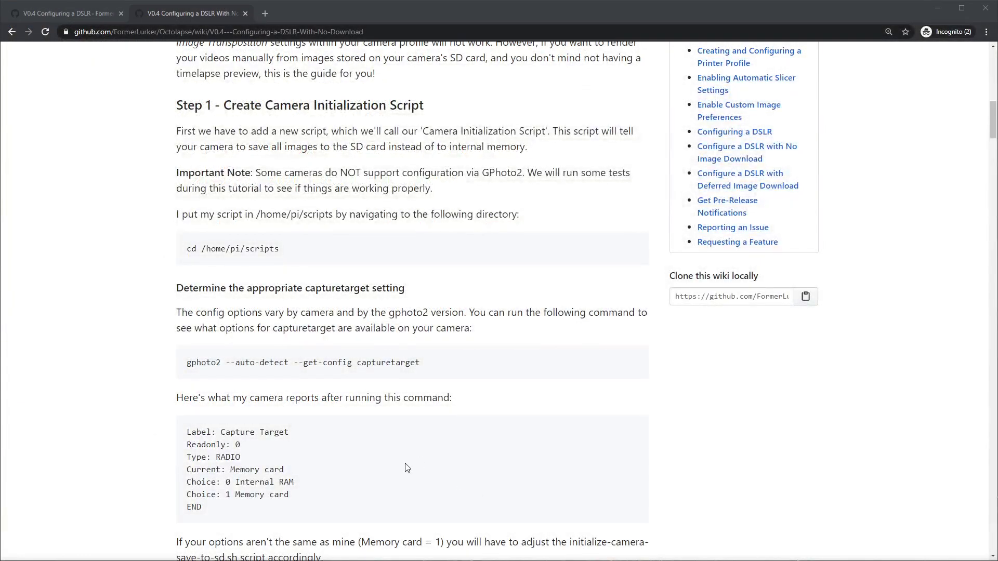
Copy the guide's directory command from the browser and run cd /home/pi/scripts in the PuTTY terminal
{"action": "left_click_drag", "start_coordinate": [283, 248], "coordinate": [174, 250]}
{"action": "key", "text": "ctrl+c"}
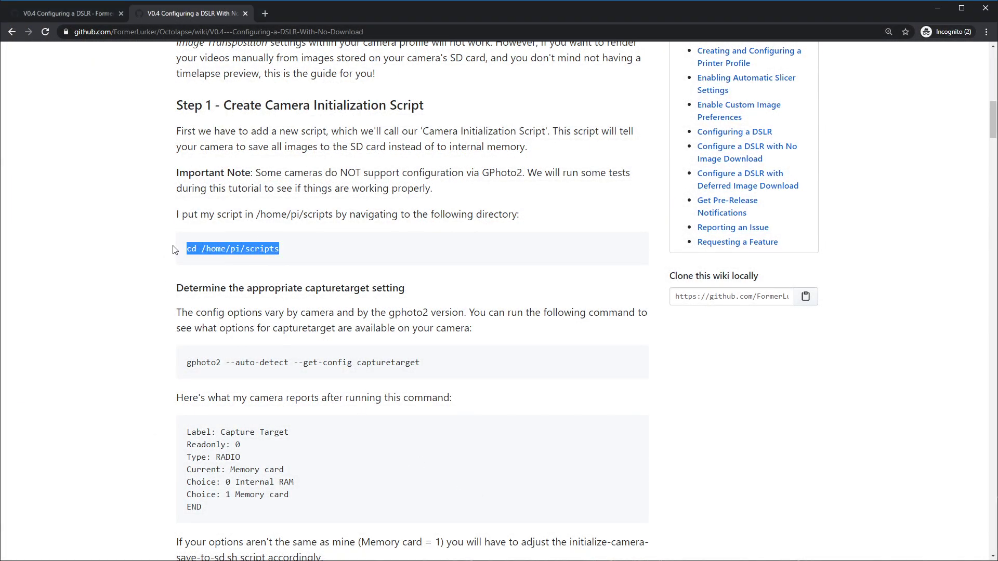
{"action": "right_click", "coordinate": [224, 252]}
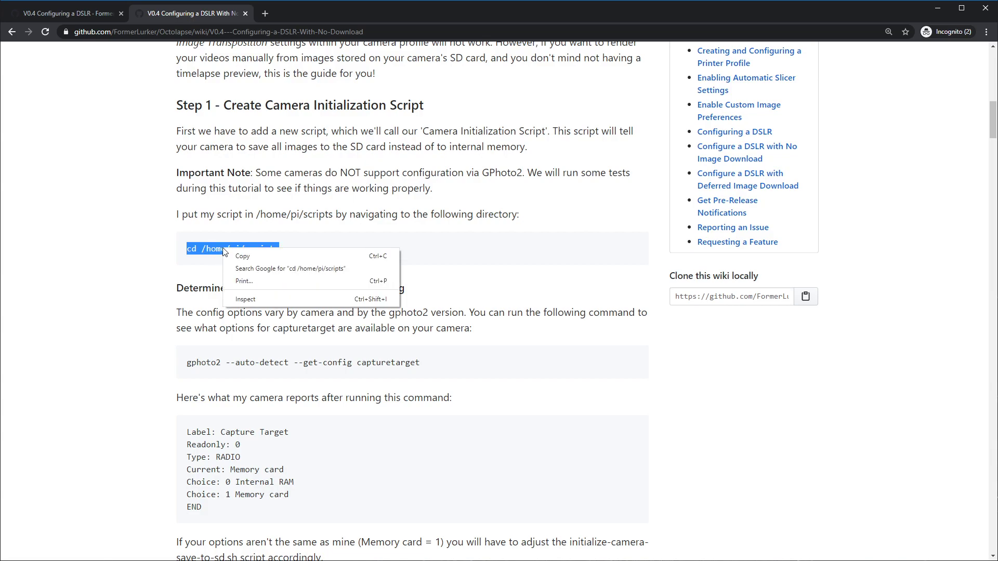
{"action": "left_click", "coordinate": [254, 254]}
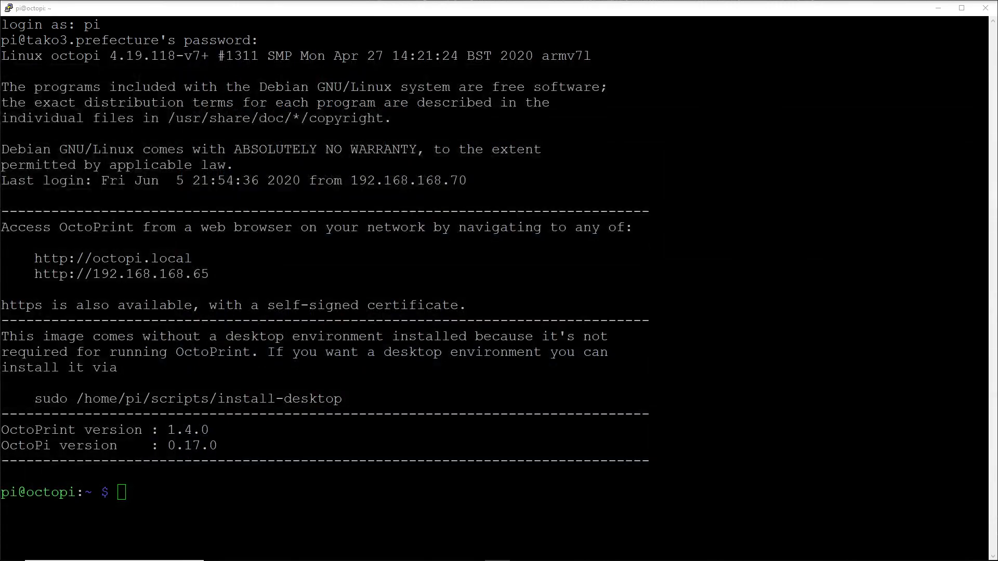
{"action": "key", "text": "shift+Insert"}
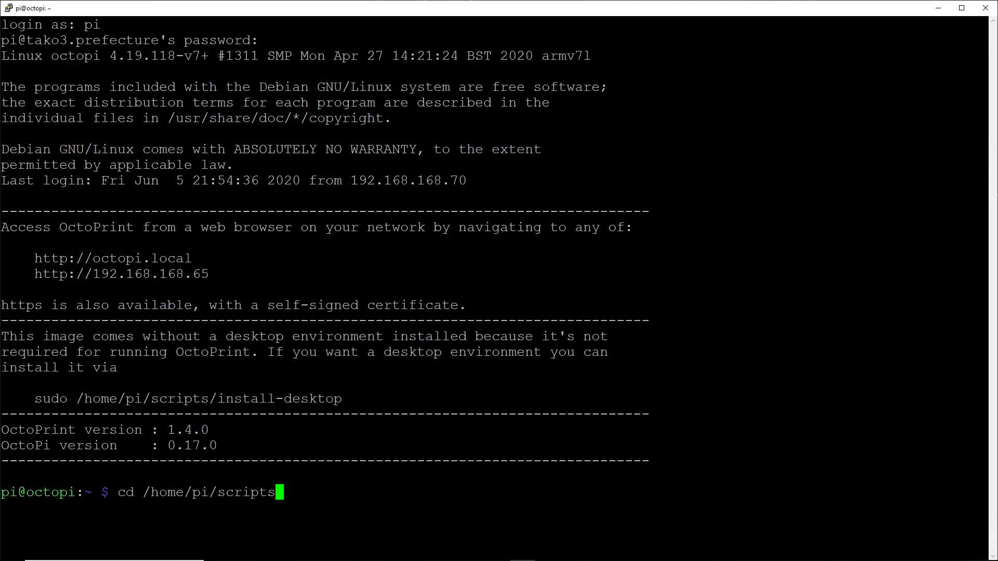
{"action": "key", "text": "Return"}
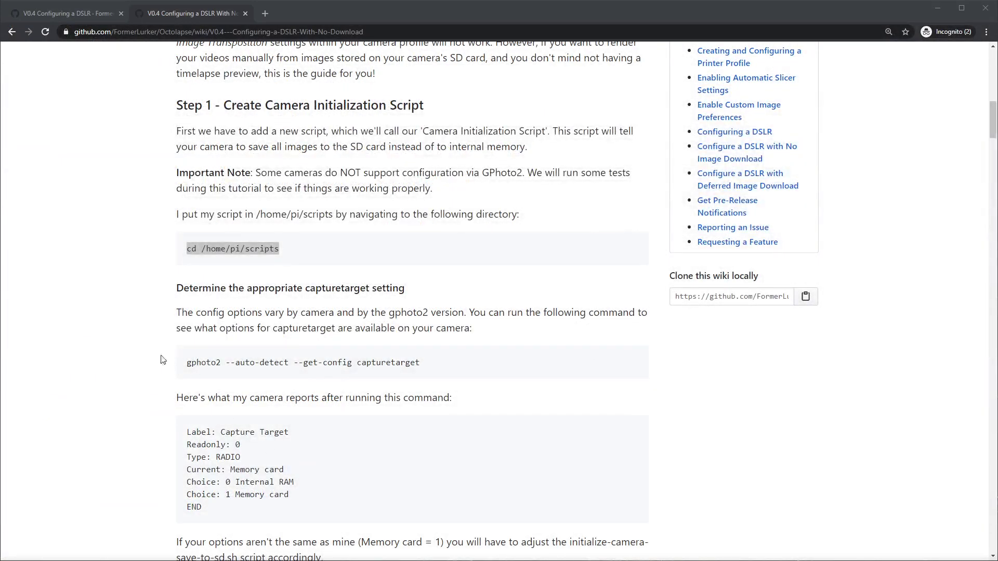
Copy gphoto2 --auto-detect --get-config capturetarget from the guide, run it in PuTTY, and check the number of the Memory card choice
{"action": "left_click_drag", "start_coordinate": [187, 363], "coordinate": [431, 379]}
{"action": "key", "text": "ctrl+c"}
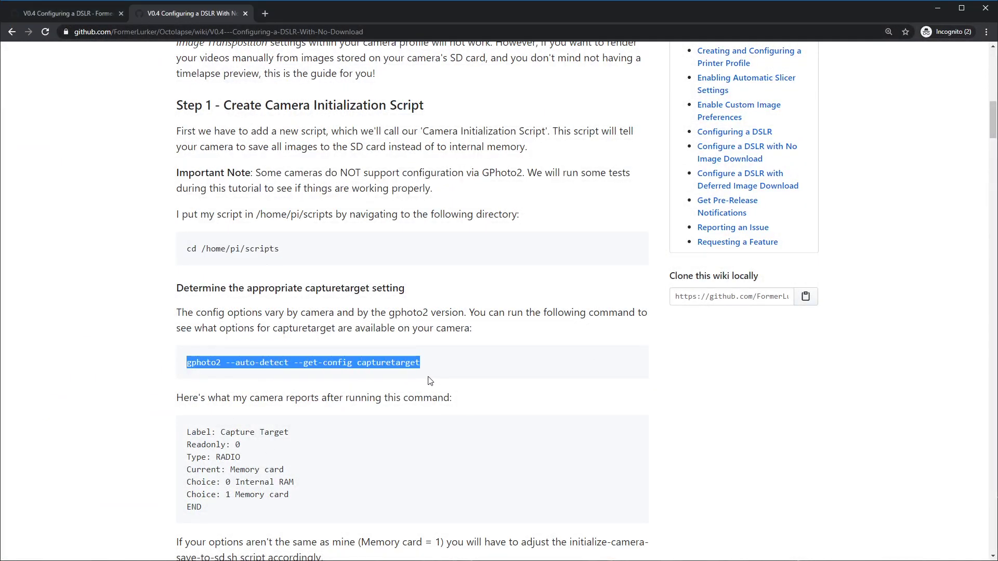
{"action": "right_click", "coordinate": [413, 370]}
{"action": "left_click", "coordinate": [426, 378]}
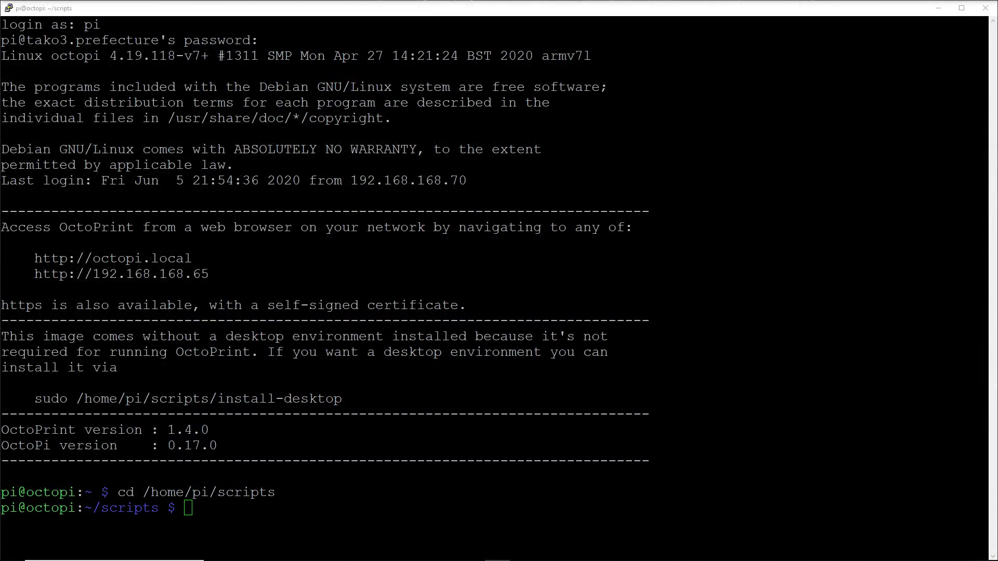
{"action": "key", "text": "shift+Insert"}
{"action": "key", "text": "Return"}
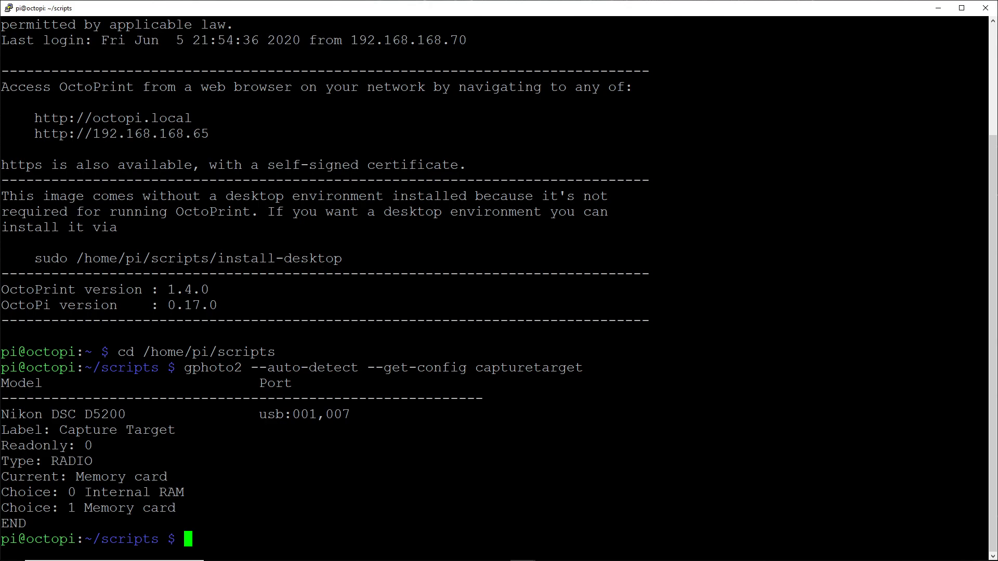
{"action": "left_click_drag", "start_coordinate": [69, 508], "coordinate": [78, 508]}
{"action": "left_click", "coordinate": [72, 508]}
{"action": "left_click_drag", "start_coordinate": [61, 508], "coordinate": [71, 508]}
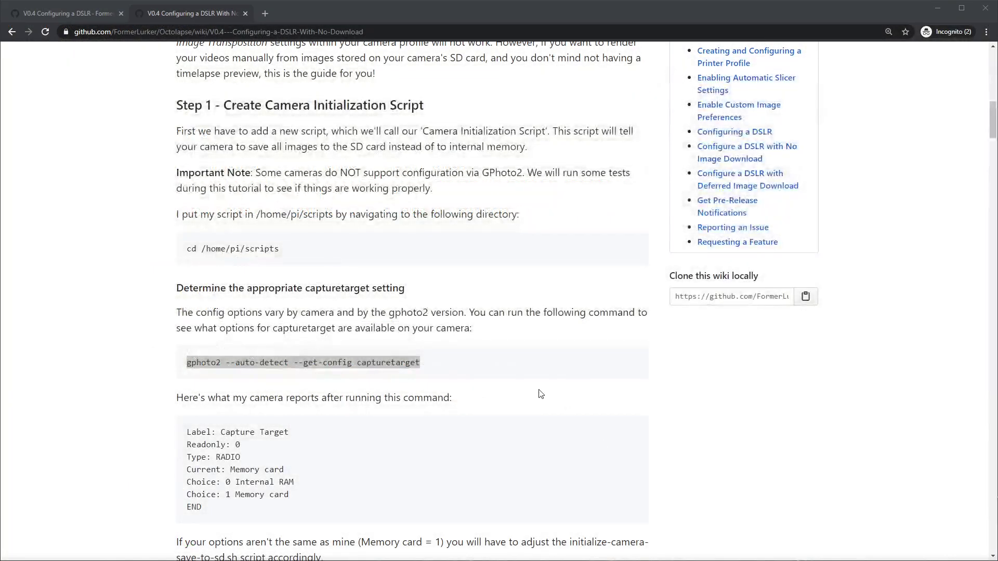
Copy the guide's nano command and run nano initialize-camera-save-to-sd.sh in PuTTY to start the new script file
{"action": "scroll", "coordinate": [553, 374], "scroll_direction": "down", "scroll_amount": 6}
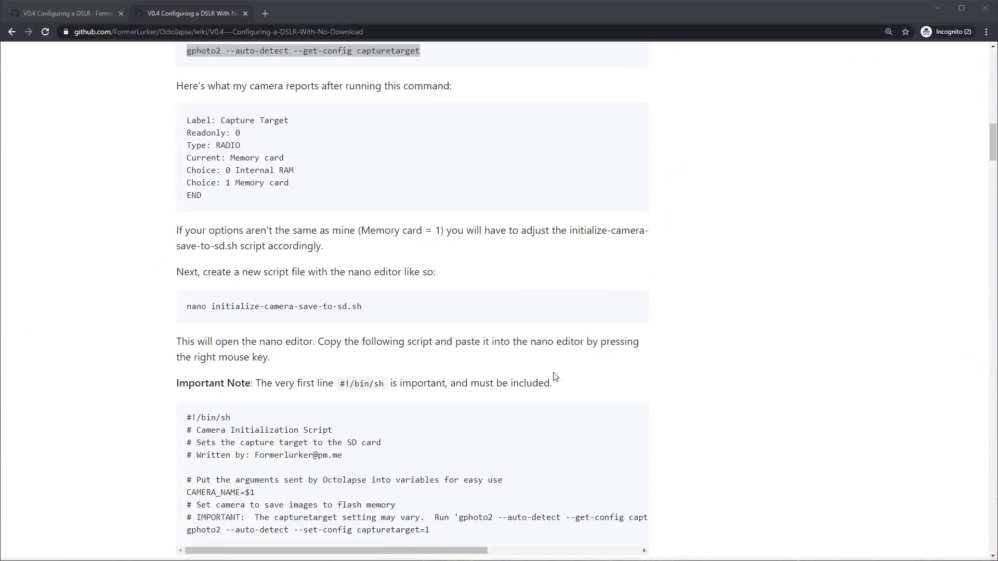
{"action": "scroll", "coordinate": [555, 376], "scroll_direction": "down", "scroll_amount": 1}
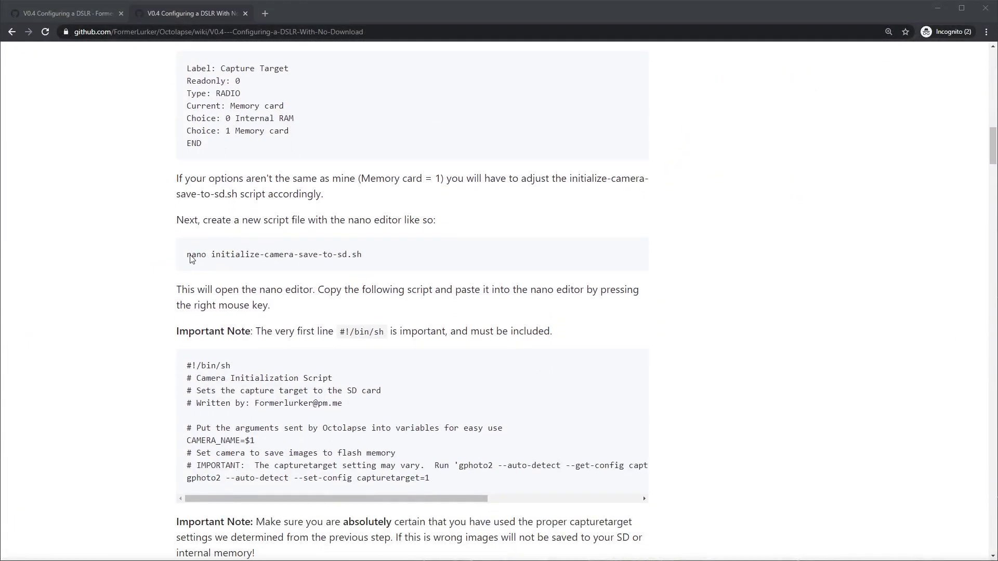
{"action": "left_click_drag", "start_coordinate": [190, 258], "coordinate": [367, 258]}
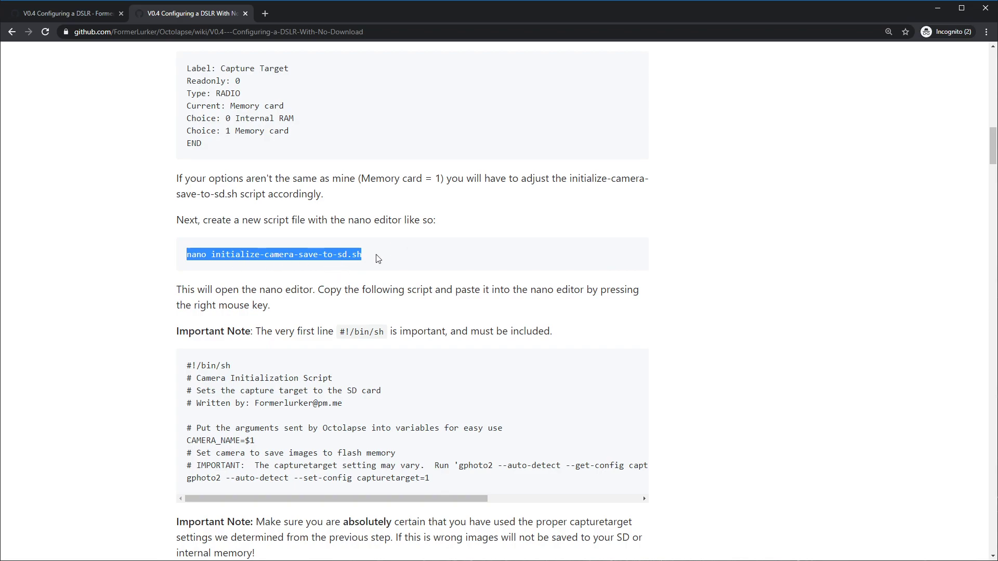
{"action": "right_click", "coordinate": [227, 260]}
{"action": "left_click", "coordinate": [232, 264]}
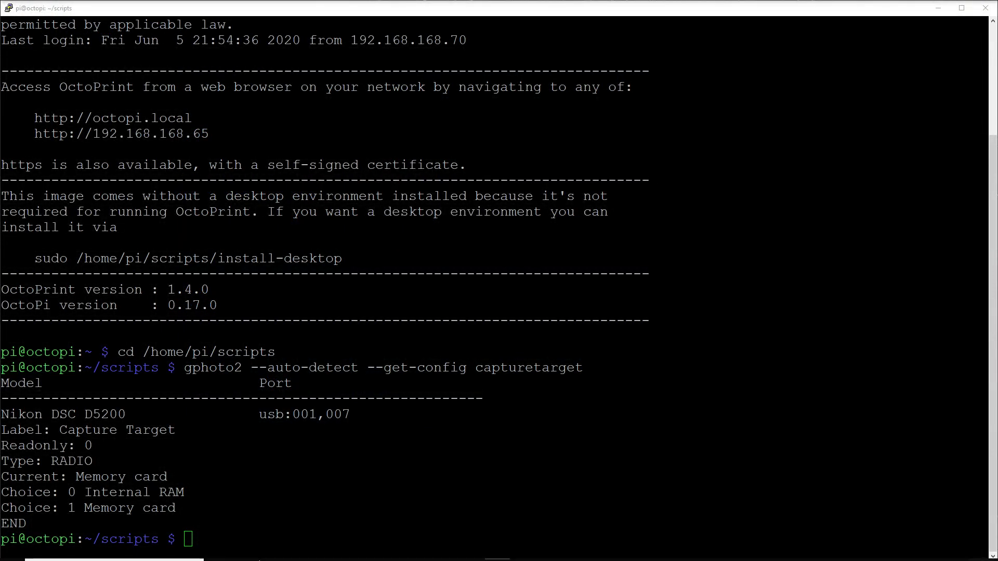
{"action": "right_click", "coordinate": [499, 364]}
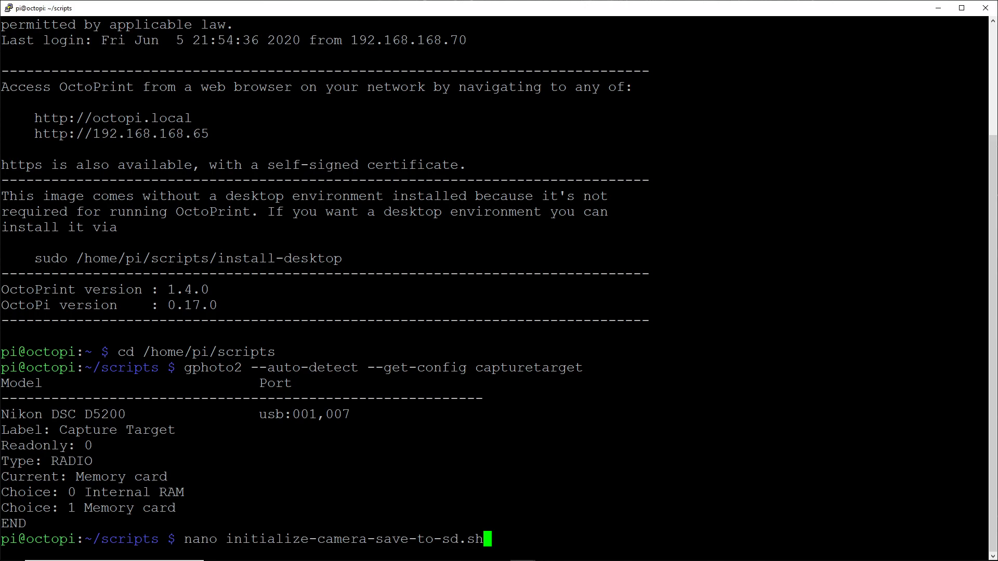
{"action": "key", "text": "Return"}
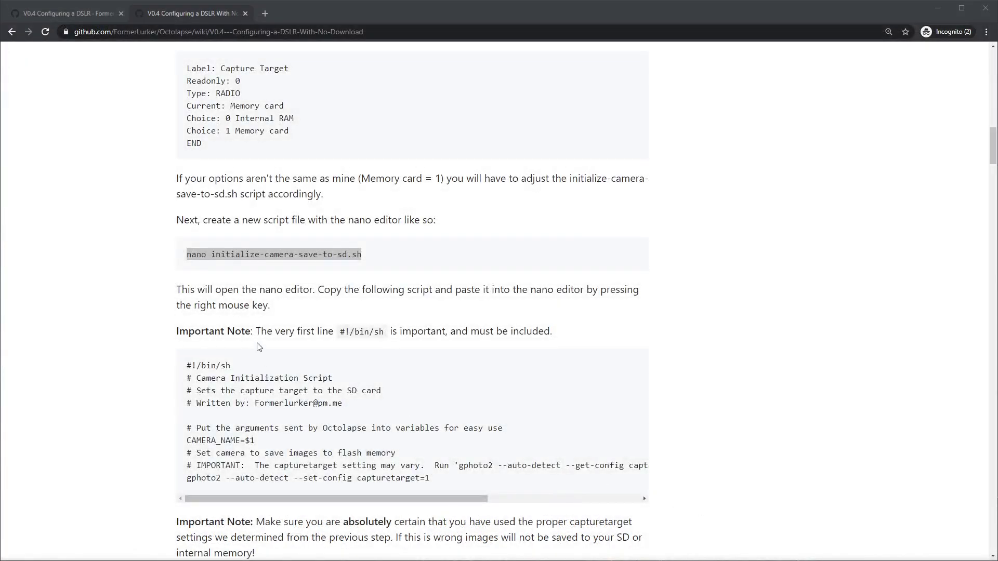
Copy the full camera initialization script from the guide, starting at #!/bin/sh, and paste it into the empty nano file
{"action": "scroll", "coordinate": [209, 276], "scroll_direction": "down", "scroll_amount": 1}
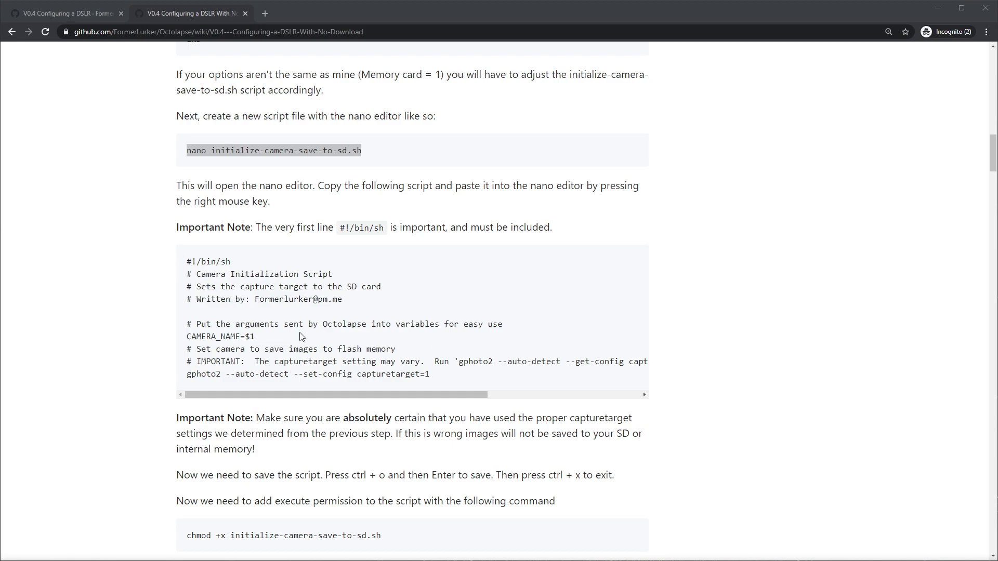
{"action": "left_click_drag", "start_coordinate": [186, 262], "coordinate": [438, 377]}
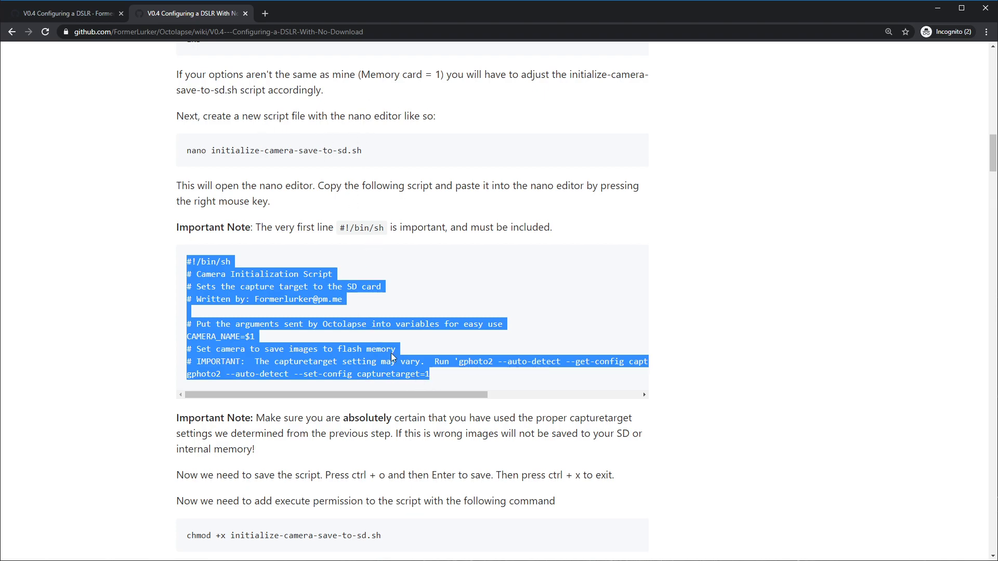
{"action": "left_click", "coordinate": [426, 377]}
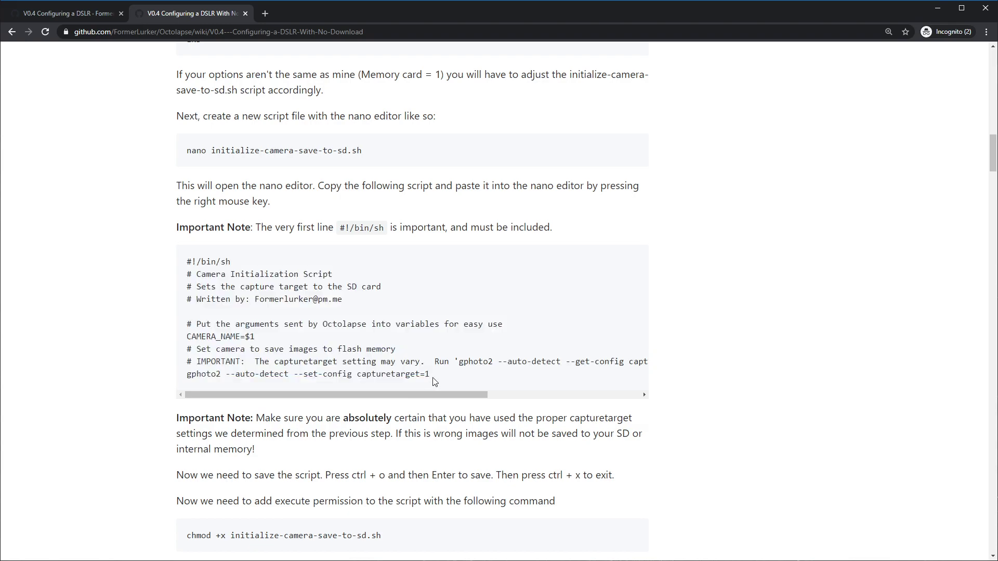
{"action": "double_click", "coordinate": [426, 377]}
{"action": "left_click_drag", "start_coordinate": [442, 378], "coordinate": [176, 266]}
{"action": "right_click", "coordinate": [190, 268]}
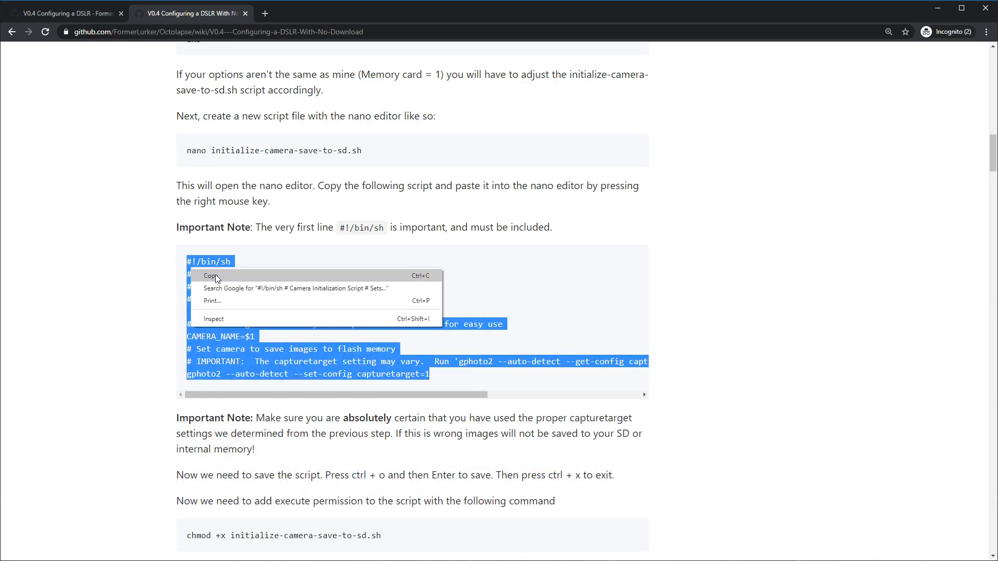
{"action": "left_click", "coordinate": [217, 277]}
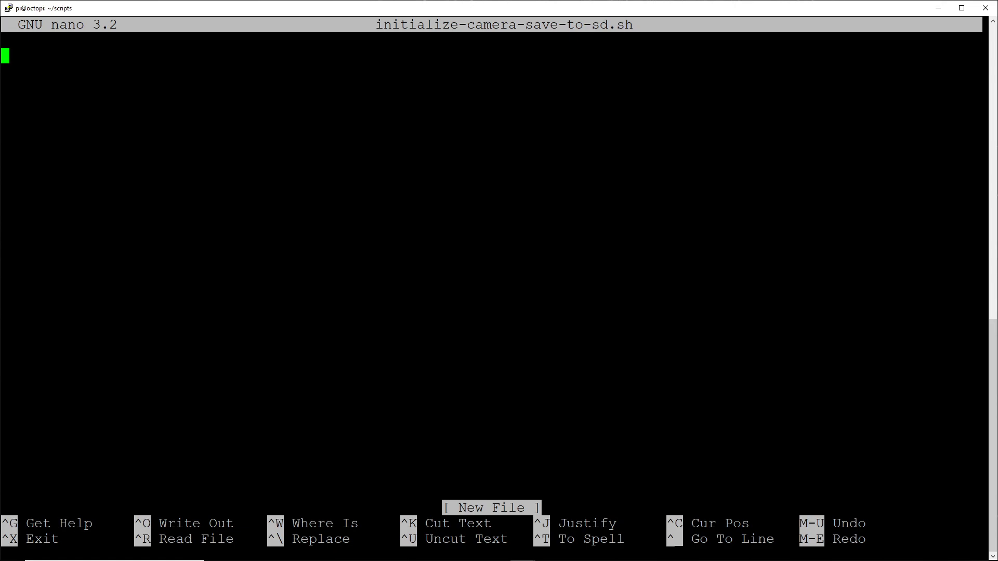
{"action": "key", "text": "shift+Insert"}
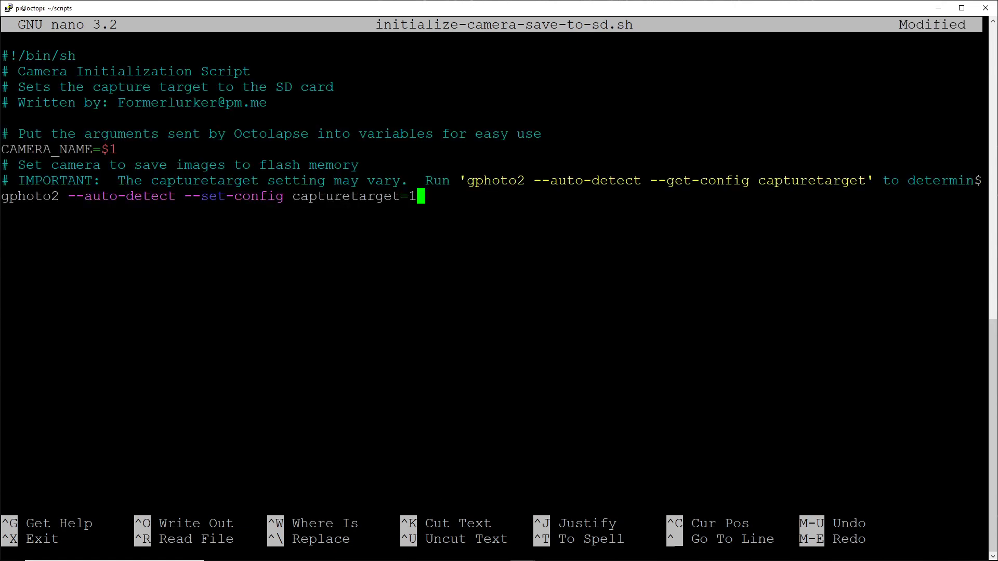
Save the script as initialize-camera-save-to-sd.sh and exit nano
{"action": "key", "text": "ctrl+o"}
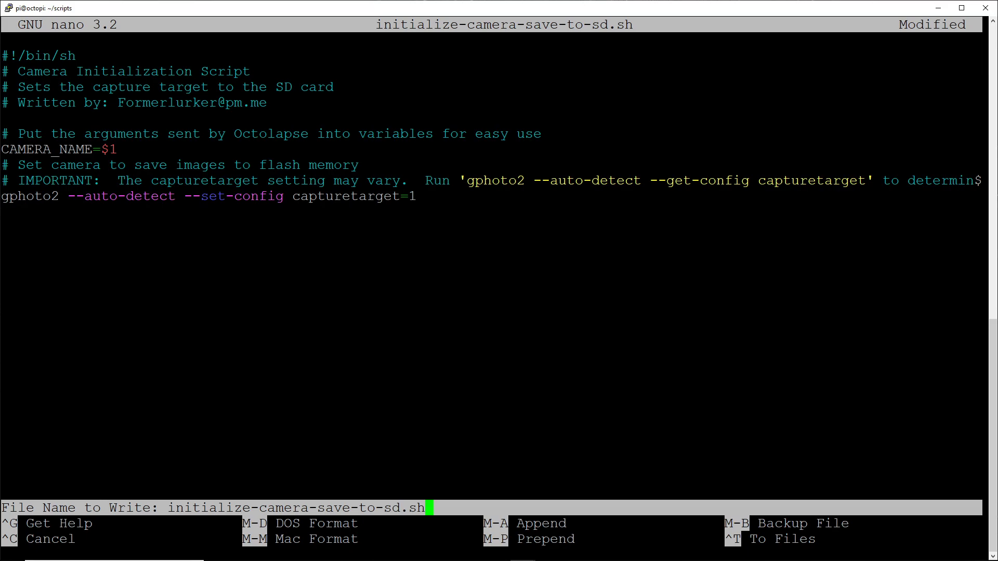
{"action": "key", "text": "Return"}
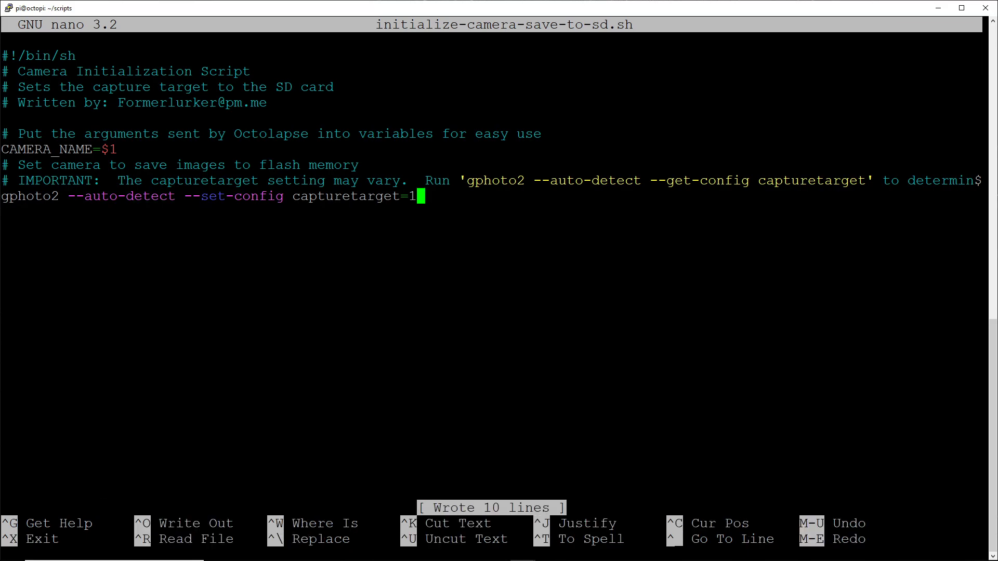
{"action": "key", "text": "ctrl+x"}
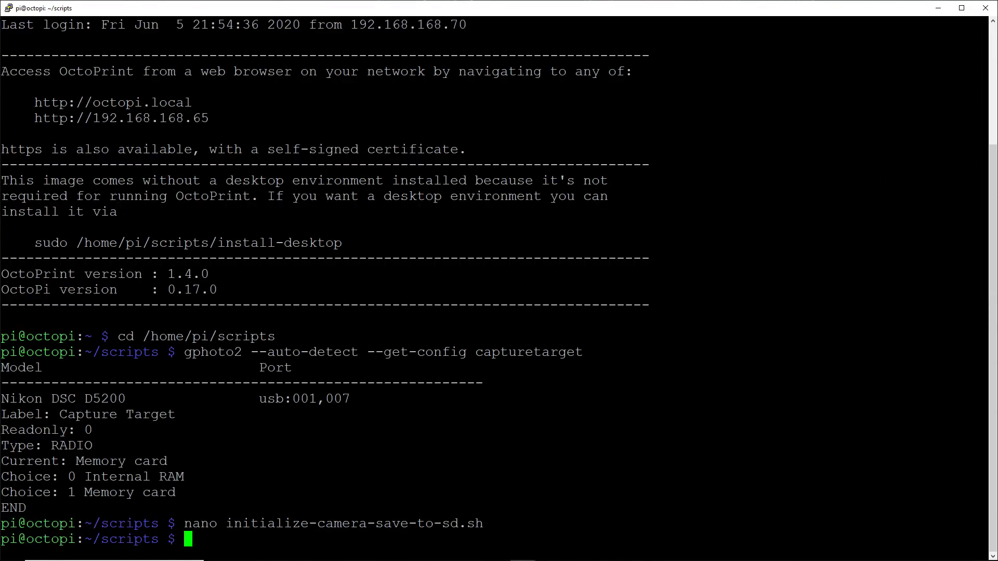
List the contents of the scripts folder and check that initialize-camera-save-to-sd.sh is there
{"action": "type", "text": "ls"}
{"action": "key", "text": "Return"}
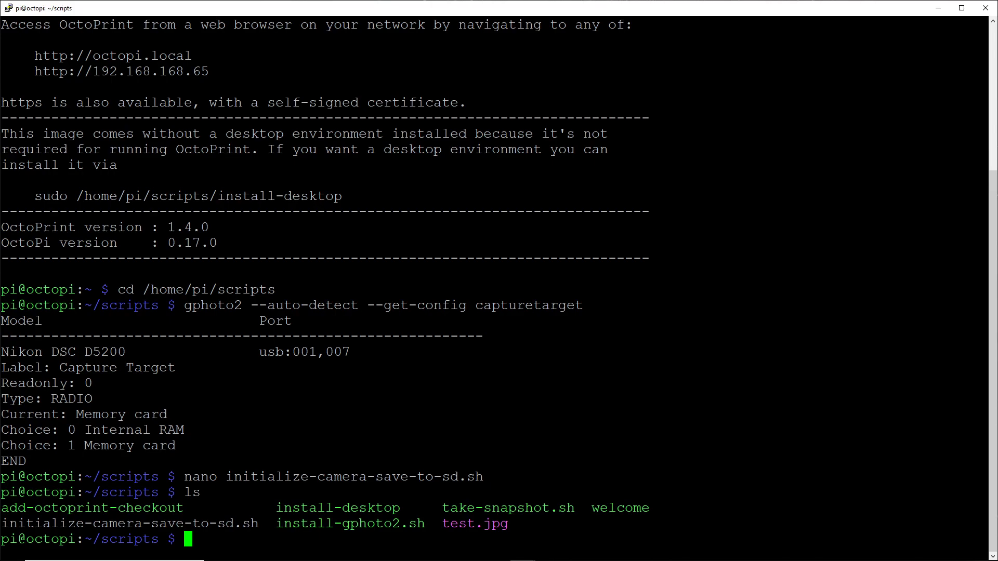
{"action": "left_click_drag", "start_coordinate": [1, 523], "coordinate": [259, 524]}
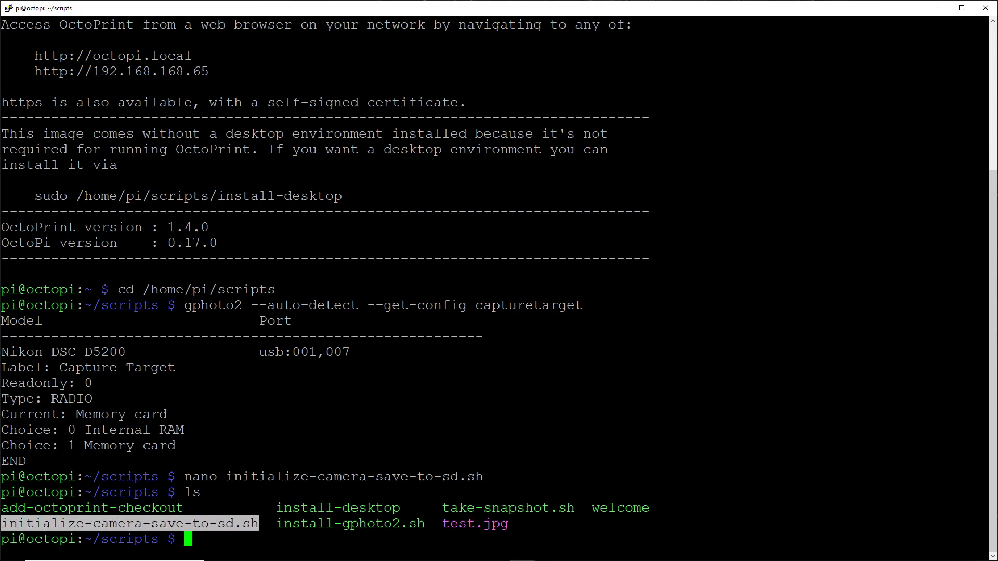
{"action": "left_click", "coordinate": [259, 523]}
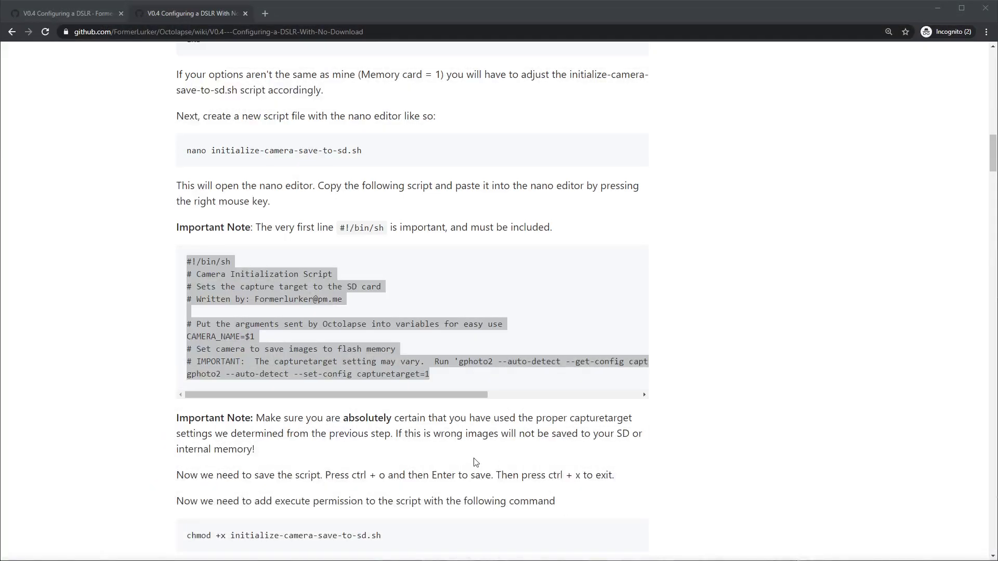
Copy chmod +x initialize-camera-save-to-sd.sh from the guide and run it in PuTTY to make the script executable
{"action": "scroll", "coordinate": [228, 403], "scroll_direction": "down", "scroll_amount": 4}
{"action": "left_click_drag", "start_coordinate": [187, 380], "coordinate": [401, 383]}
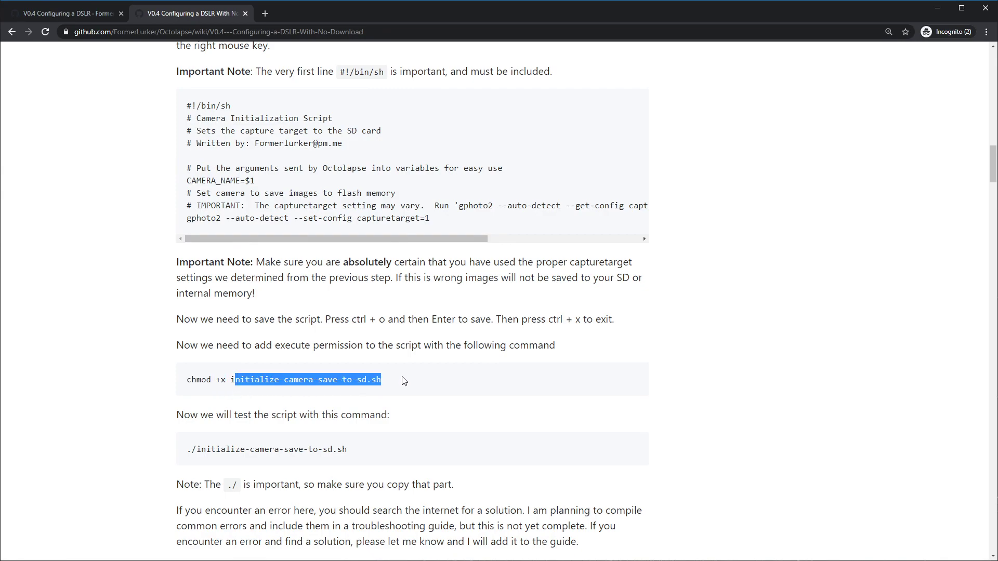
{"action": "left_click", "coordinate": [387, 385]}
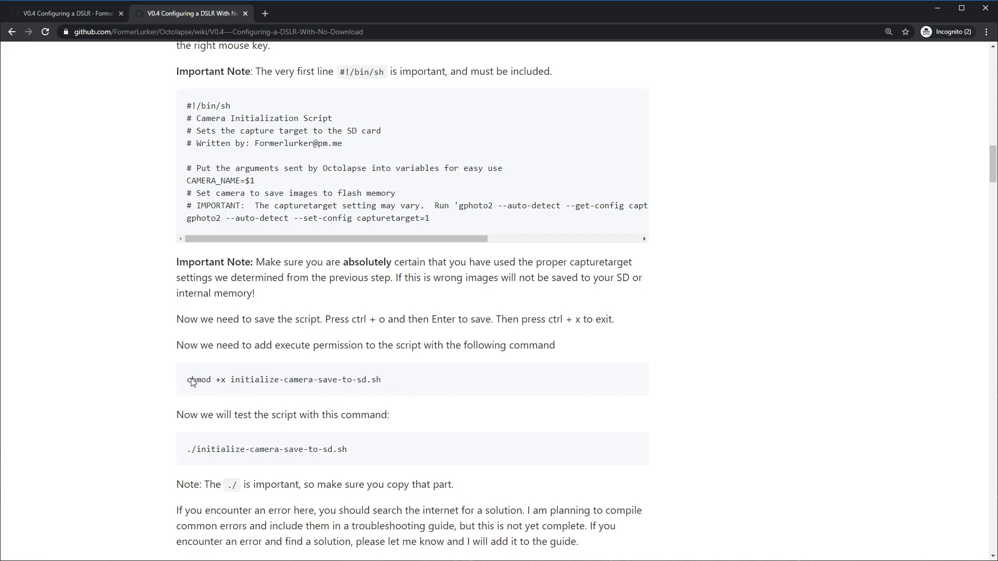
{"action": "left_click_drag", "start_coordinate": [186, 383], "coordinate": [387, 388]}
{"action": "right_click", "coordinate": [367, 386]}
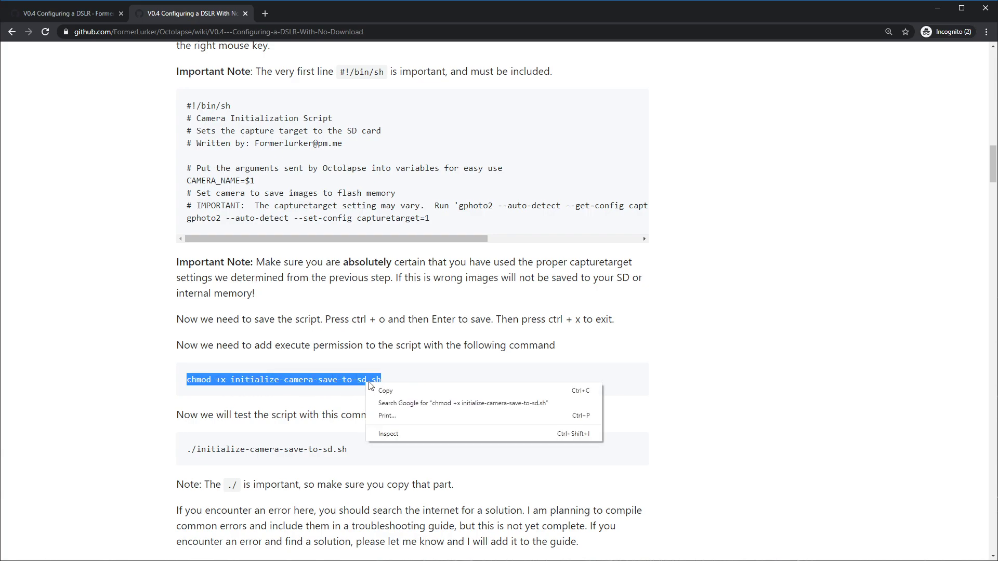
{"action": "left_click", "coordinate": [393, 391]}
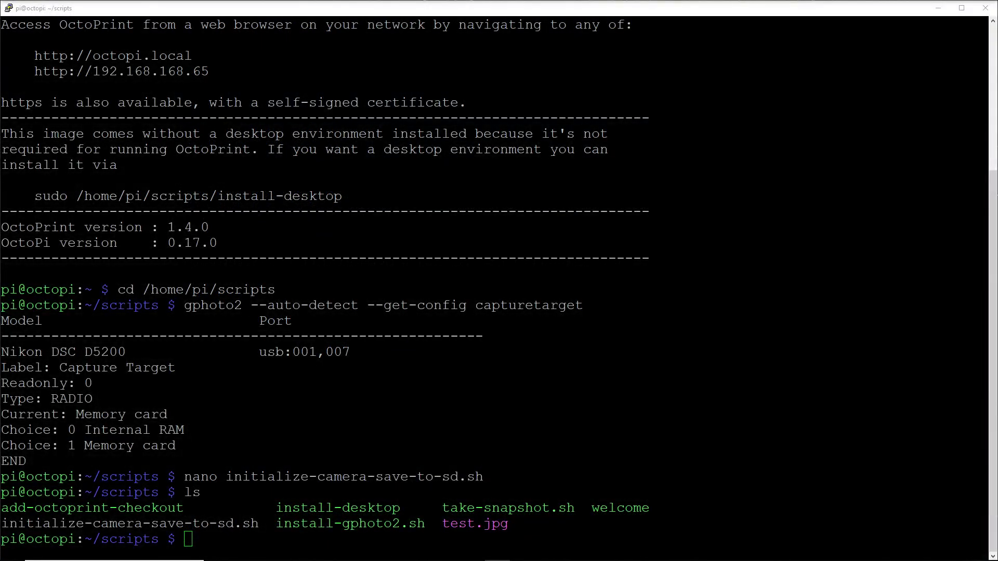
{"action": "key", "text": "shift+Insert"}
{"action": "key", "text": "Return"}
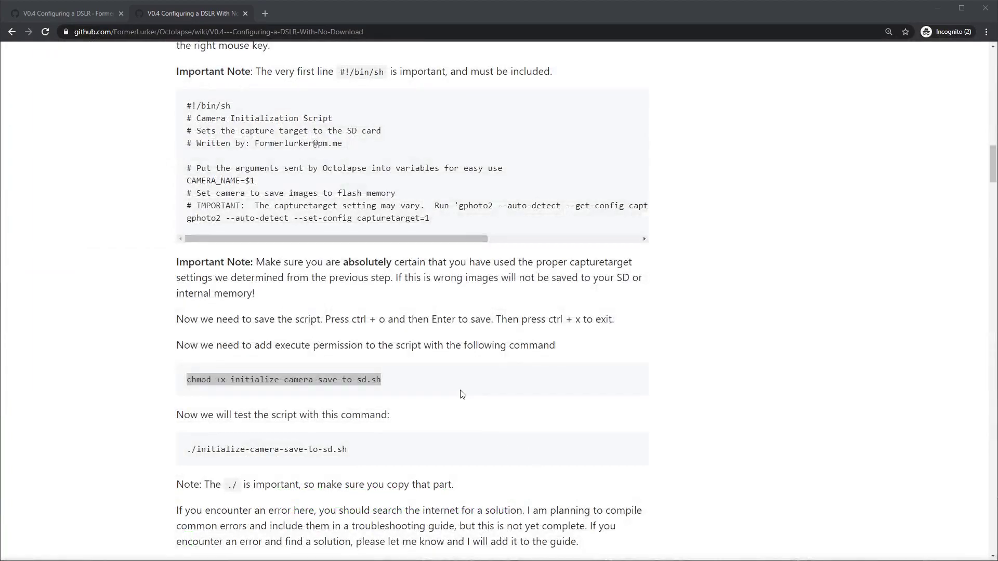
Copy the guide's test command, including the leading ./, and run ./initialize-camera-save-to-sd.sh in PuTTY to test the initialization script
{"action": "scroll", "coordinate": [247, 308], "scroll_direction": "down", "scroll_amount": 4}
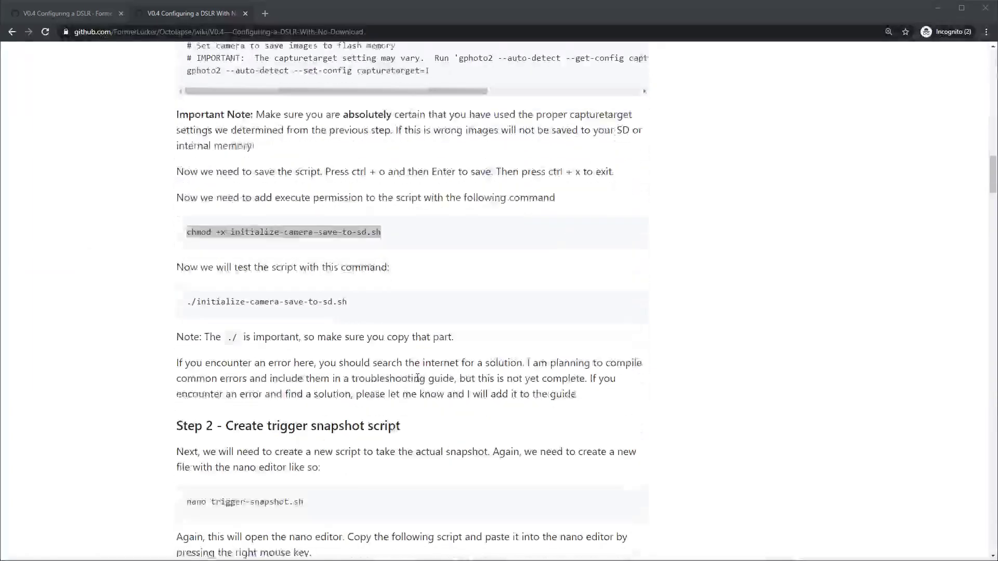
{"action": "left_click", "coordinate": [187, 298]}
{"action": "left_click_drag", "start_coordinate": [187, 299], "coordinate": [351, 295]}
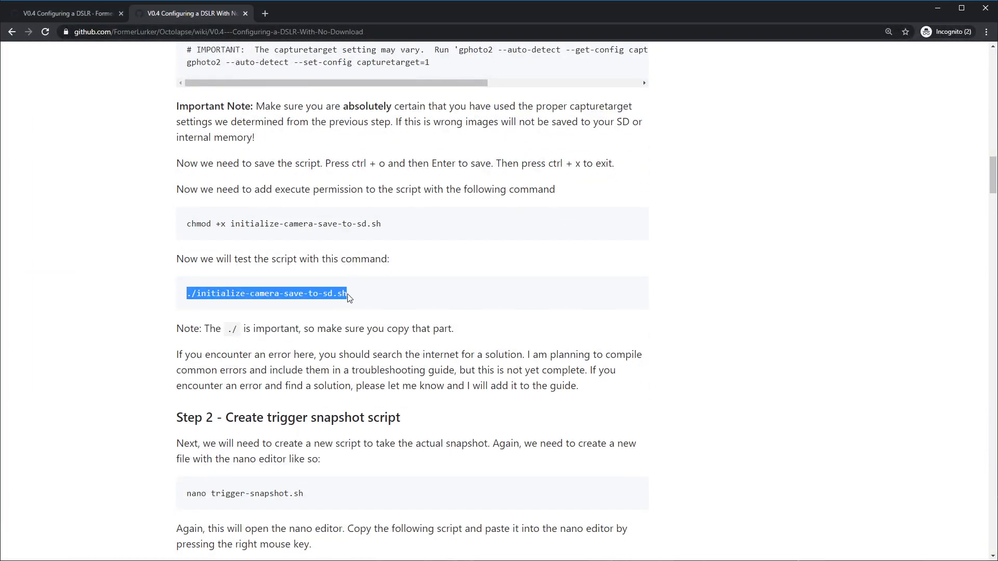
{"action": "right_click", "coordinate": [320, 294]}
{"action": "left_click", "coordinate": [335, 305]}
{"action": "key", "text": "alt+Tab"}
{"action": "key", "text": "shift+Insert"}
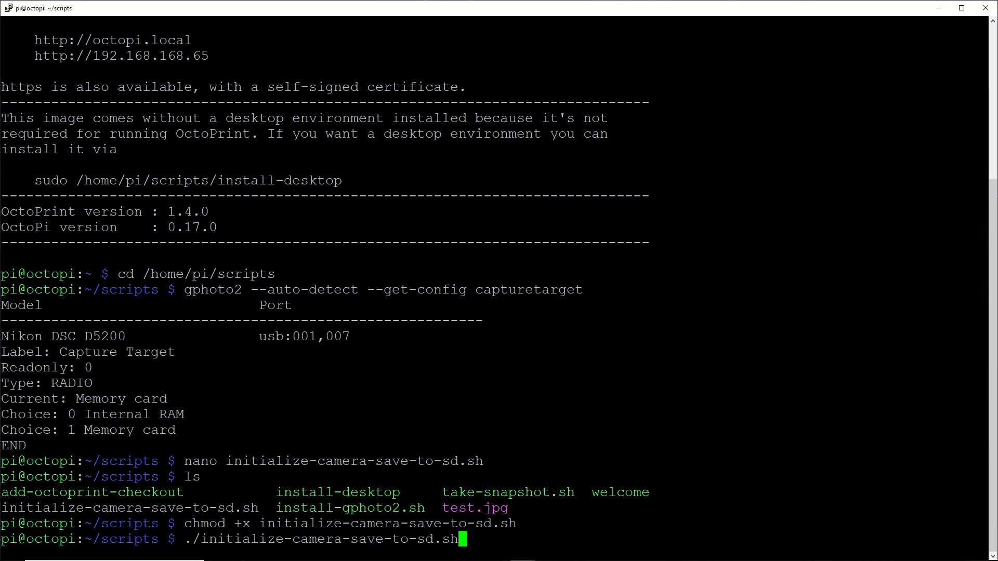
{"action": "left_click_drag", "start_coordinate": [186, 540], "coordinate": [275, 540]}
{"action": "left_click", "coordinate": [198, 541]}
{"action": "left_click", "coordinate": [275, 540]}
{"action": "left_click_drag", "start_coordinate": [201, 540], "coordinate": [468, 541]}
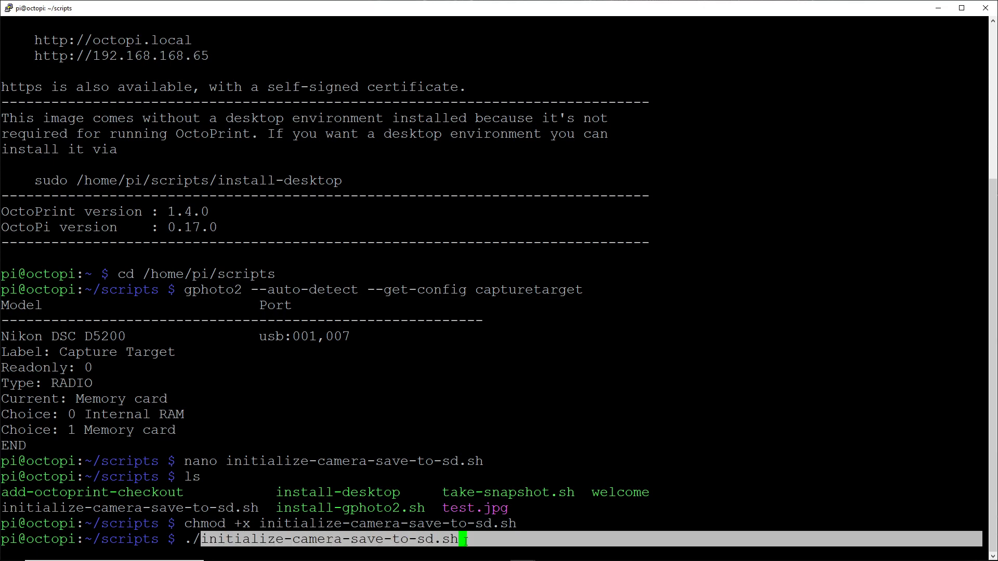
{"action": "left_click", "coordinate": [469, 539]}
{"action": "key", "text": "Return"}
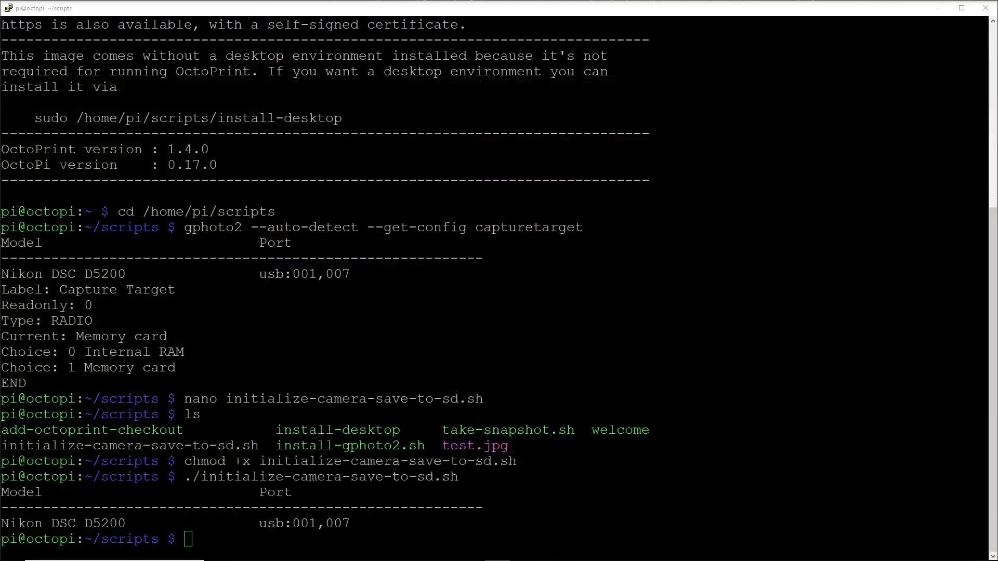
Start trigger-snapshot.sh in nano and paste in the guide's full camera capture script from #!/bin/sh to gphoto2 --auto-detect --trigger-capture
{"action": "type", "text": "nano trigger-snapshot.sh"}
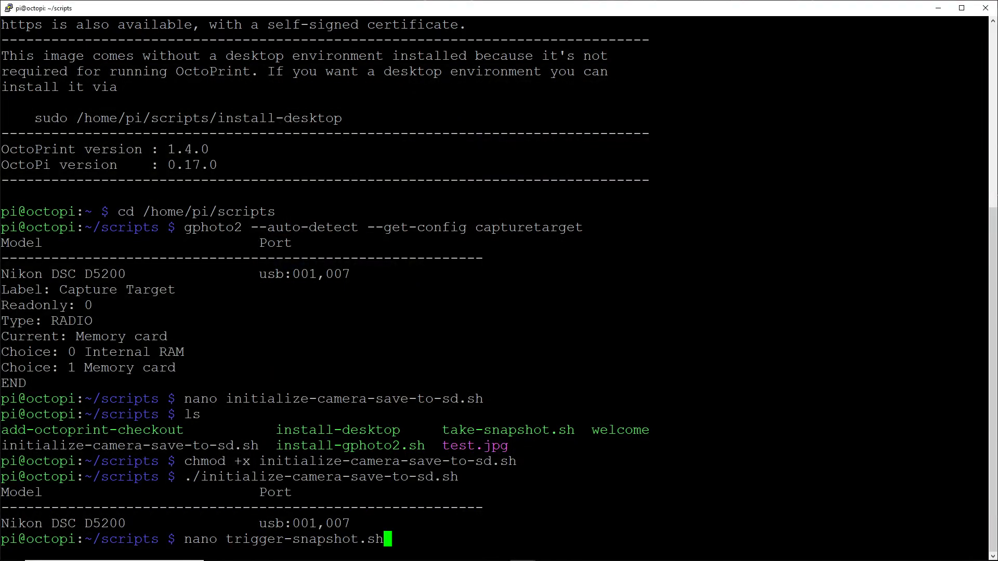
{"action": "key", "text": "Return"}
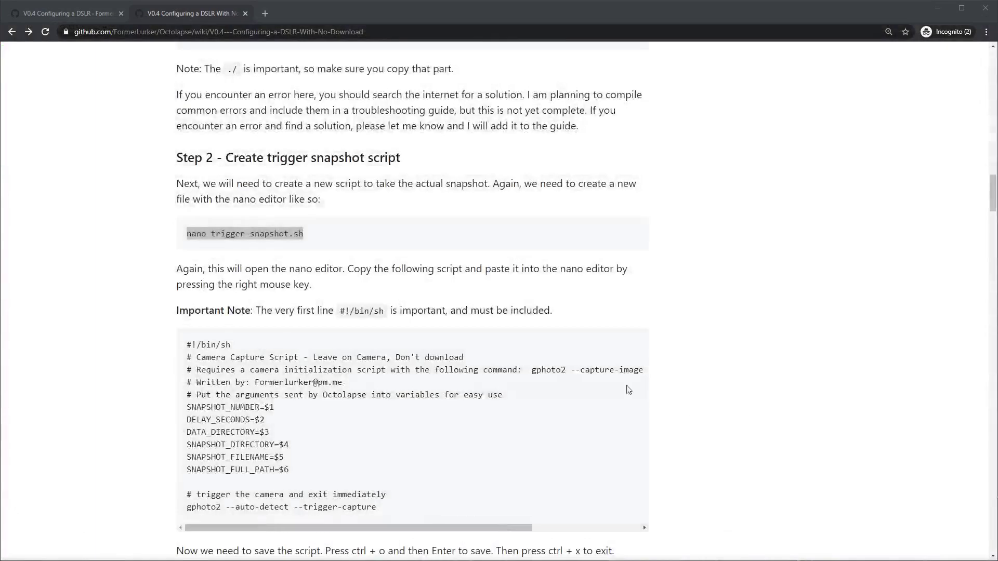
{"action": "scroll", "coordinate": [136, 245], "scroll_direction": "down", "scroll_amount": 3}
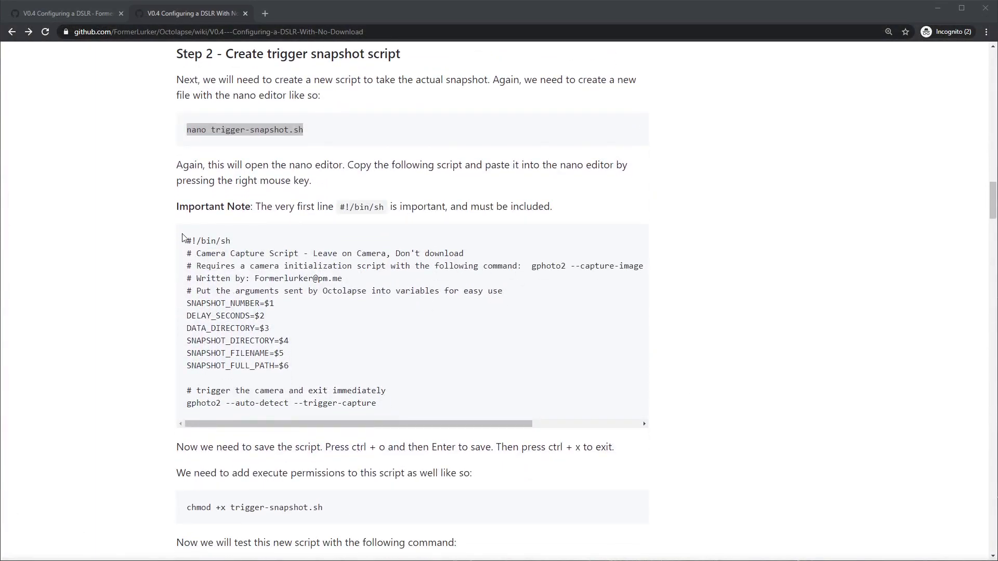
{"action": "left_click_drag", "start_coordinate": [185, 242], "coordinate": [383, 410]}
{"action": "right_click", "coordinate": [306, 283]}
{"action": "left_click", "coordinate": [335, 287]}
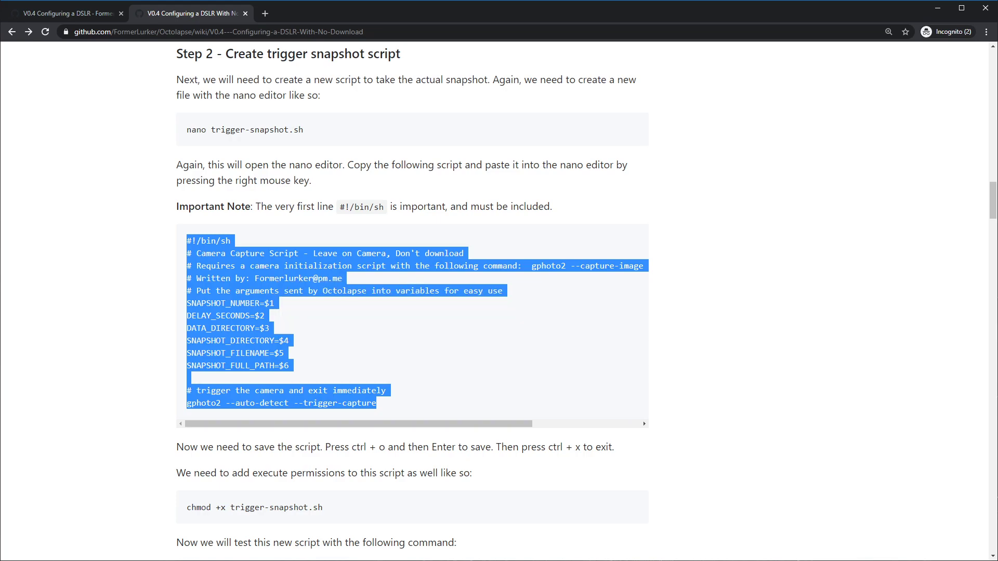
{"action": "key", "text": "alt+Tab"}
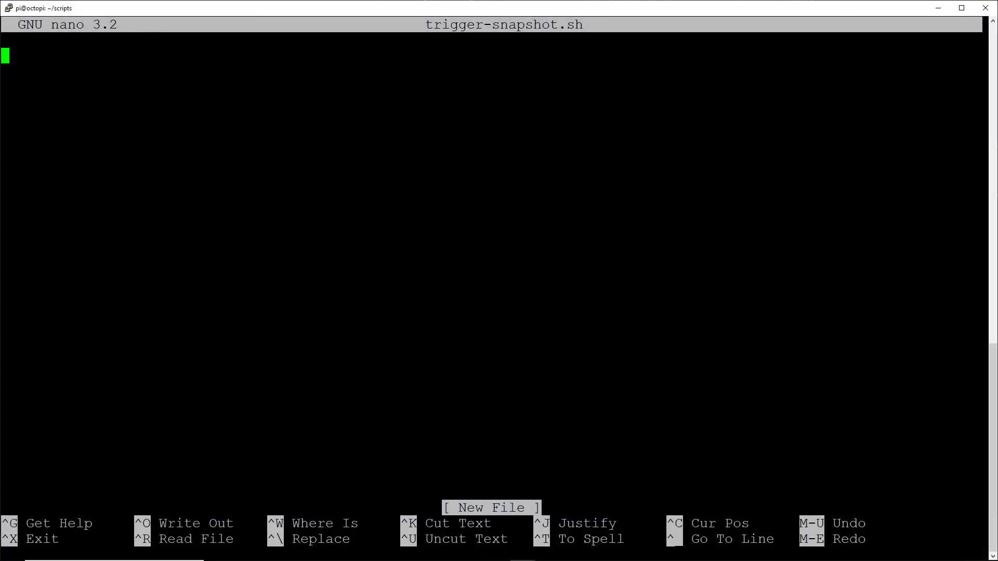
{"action": "key", "text": "shift+Insert"}
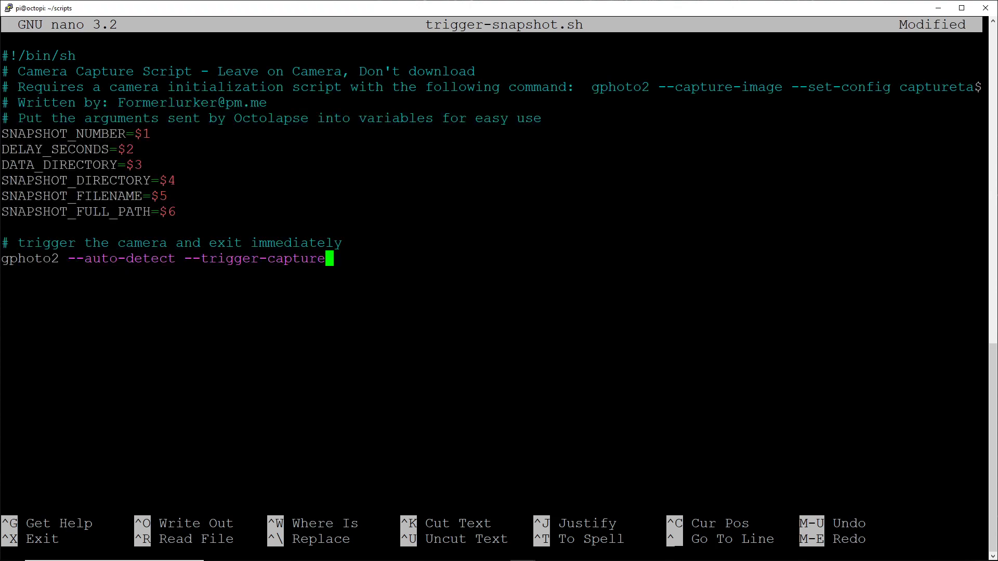
Save the capture script as trigger-snapshot.sh and exit nano
{"action": "key", "text": "ctrl+o"}
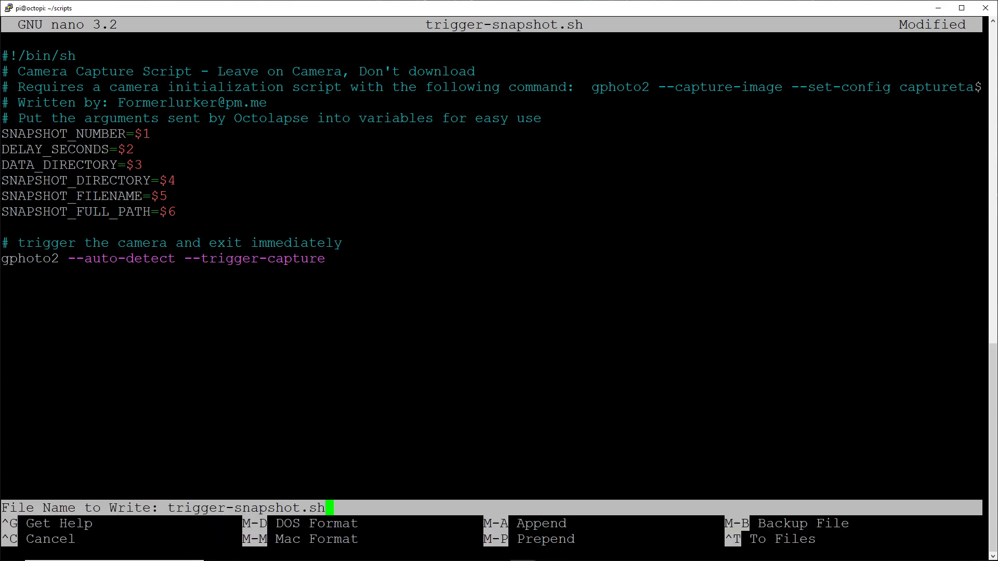
{"action": "key", "text": "Return"}
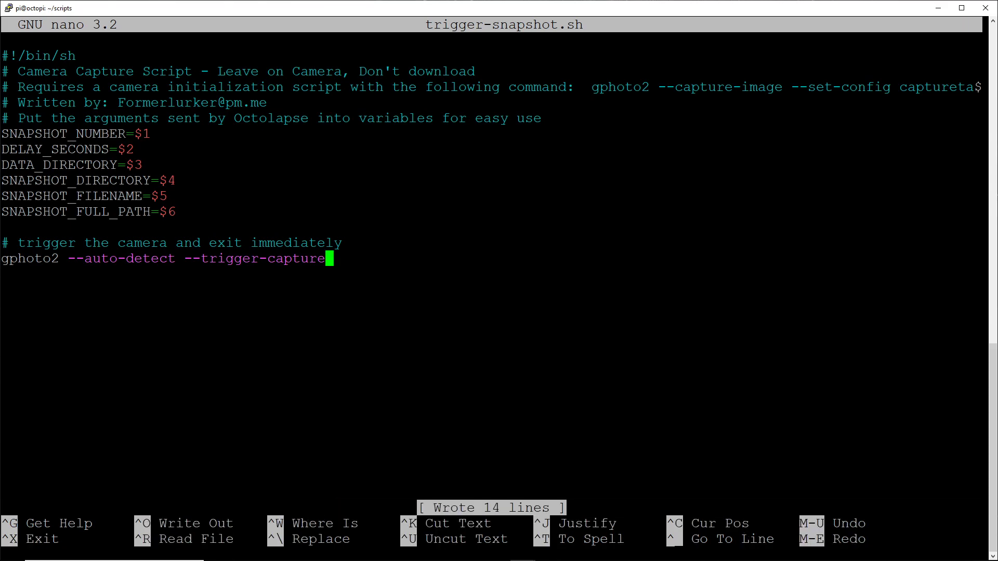
{"action": "key", "text": "ctrl+x"}
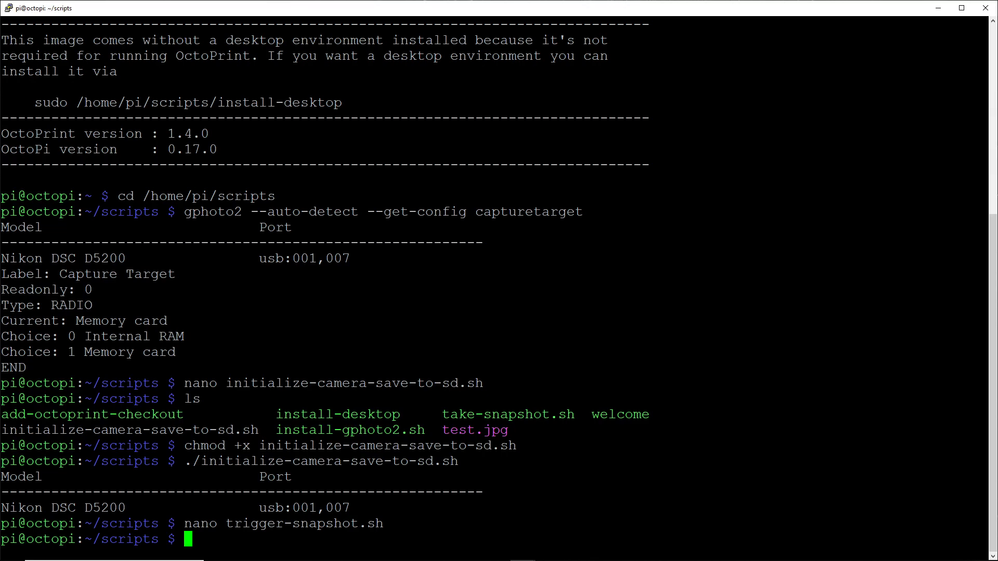
Copy chmod +x trigger-snapshot.sh from the guide and run it in PuTTY to add execute permission
{"action": "key", "text": "alt+Tab"}
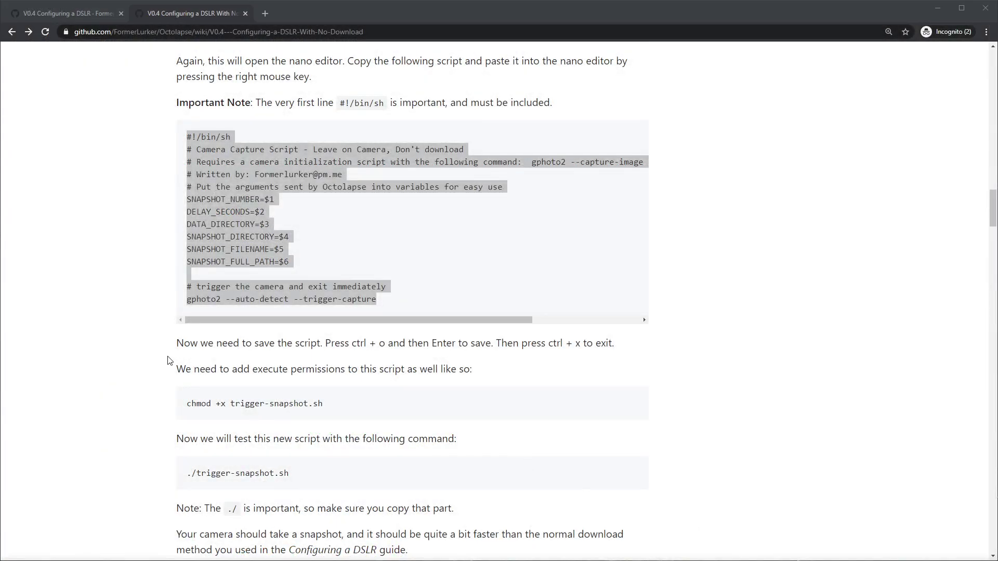
{"action": "mouse_move", "coordinate": [187, 406]}
{"action": "left_mouse_down"}
{"action": "mouse_move", "coordinate": [338, 410]}
{"action": "mouse_move", "coordinate": [196, 409]}
{"action": "left_mouse_up"}
{"action": "left_click", "coordinate": [340, 409]}
{"action": "right_click", "coordinate": [196, 409]}
{"action": "left_click", "coordinate": [236, 417]}
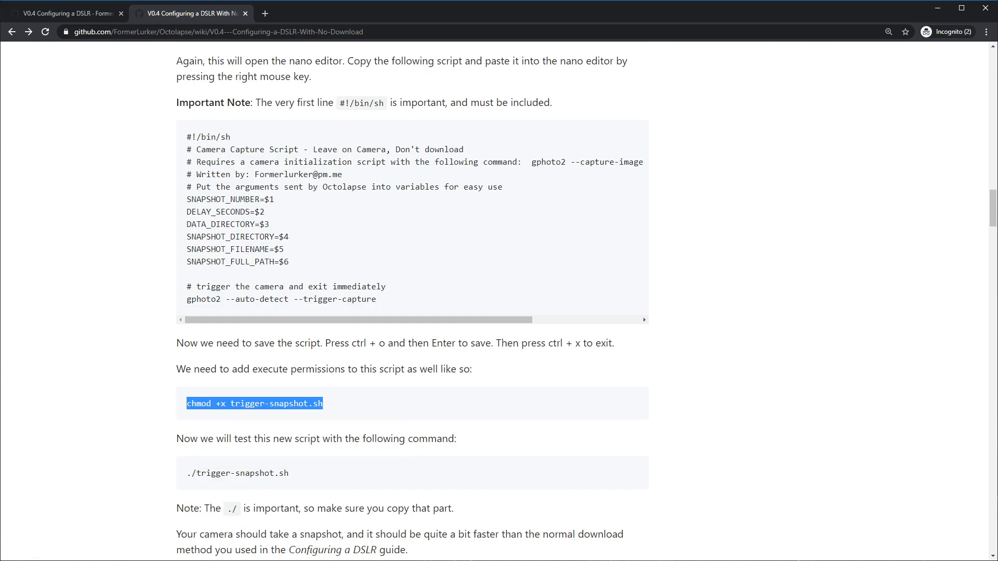
{"action": "key", "text": "alt+Tab"}
{"action": "key", "text": "shift+Insert"}
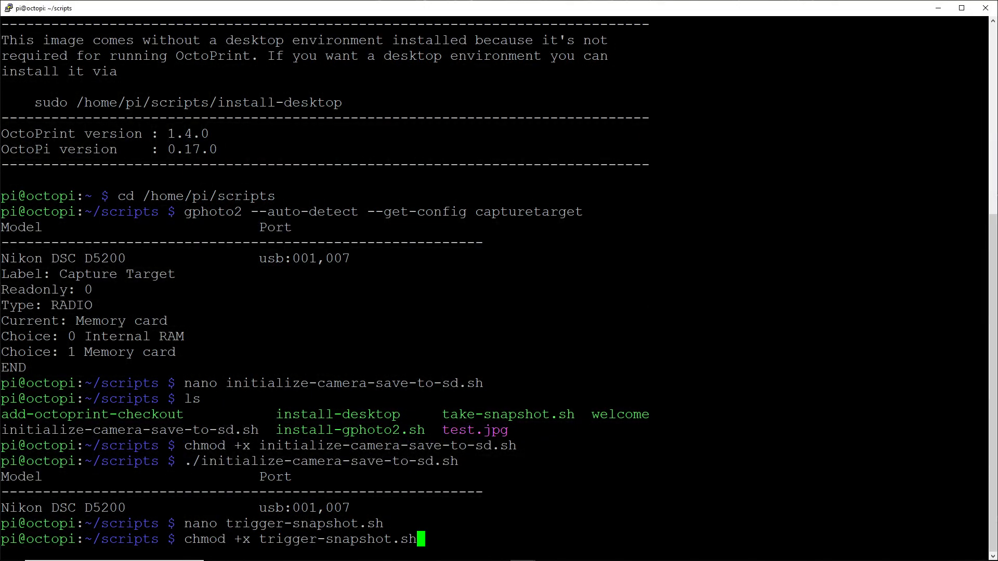
{"action": "key", "text": "Return"}
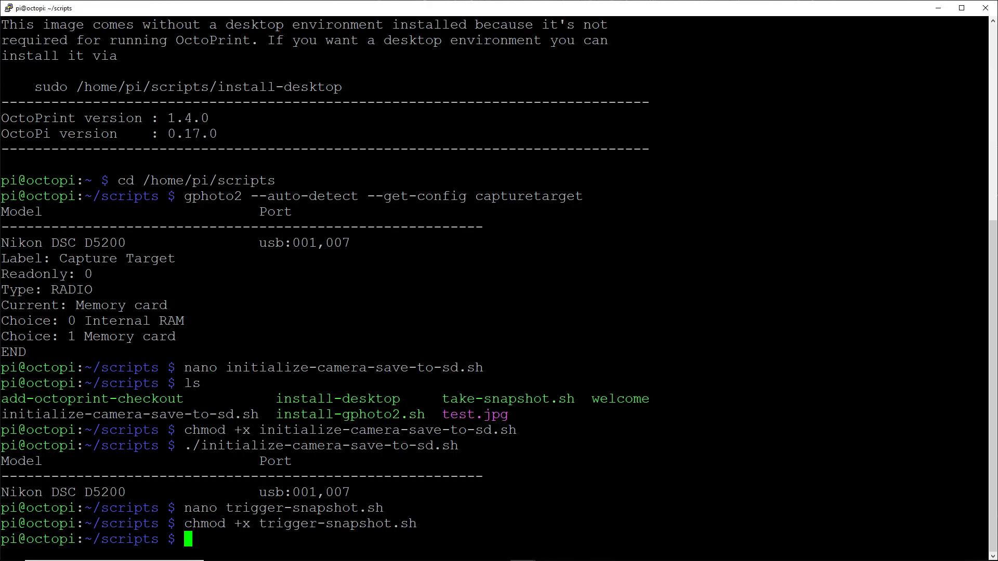
Copy ./trigger-snapshot.sh from the guide and run it in PuTTY to test the snapshot script
{"action": "key", "text": "alt+Tab"}
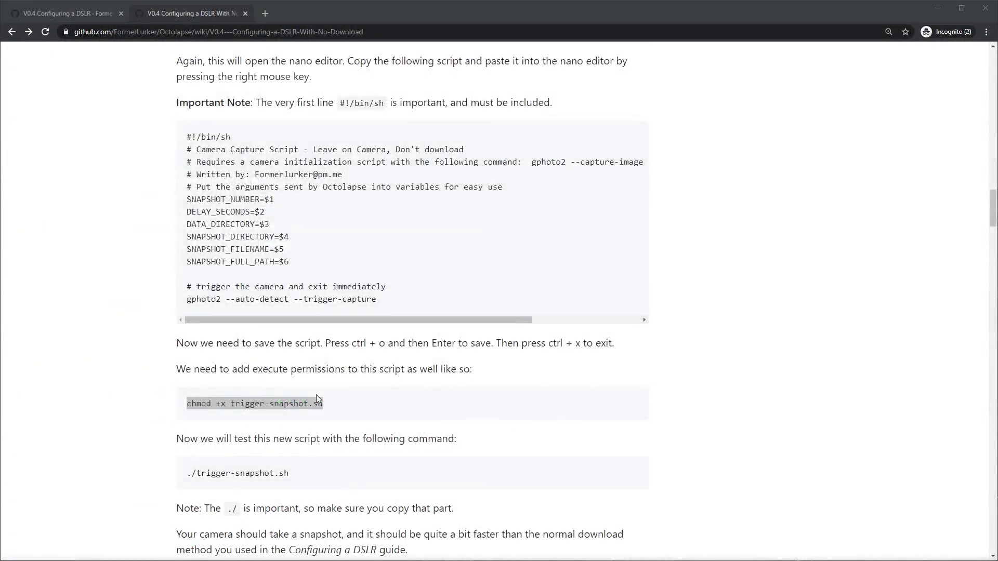
{"action": "left_click", "coordinate": [188, 479]}
{"action": "left_click_drag", "start_coordinate": [188, 478], "coordinate": [294, 480]}
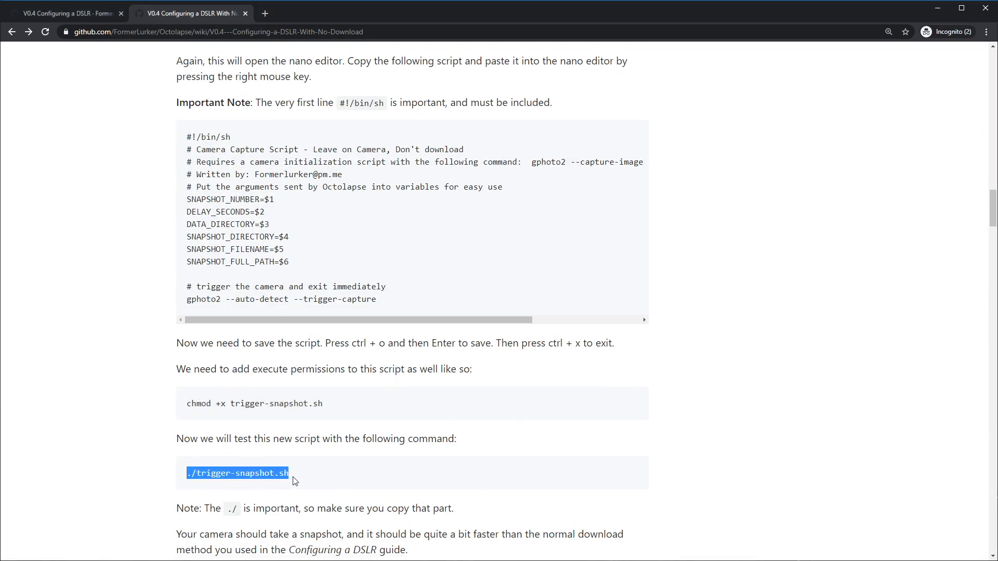
{"action": "left_click", "coordinate": [189, 481]}
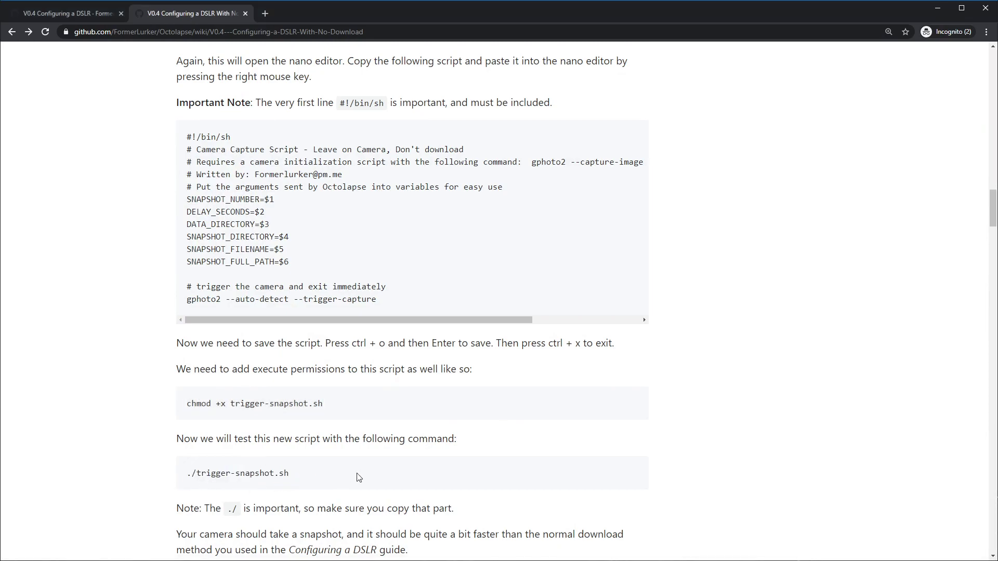
{"action": "left_click_drag", "start_coordinate": [189, 476], "coordinate": [296, 479]}
{"action": "left_click", "coordinate": [188, 476]}
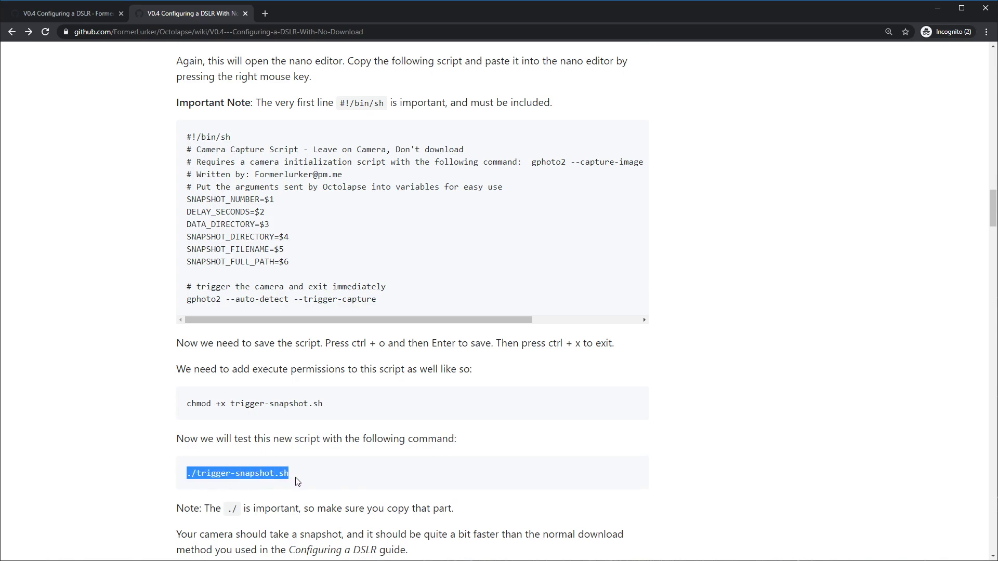
{"action": "right_click", "coordinate": [263, 479]}
{"action": "left_click", "coordinate": [289, 489]}
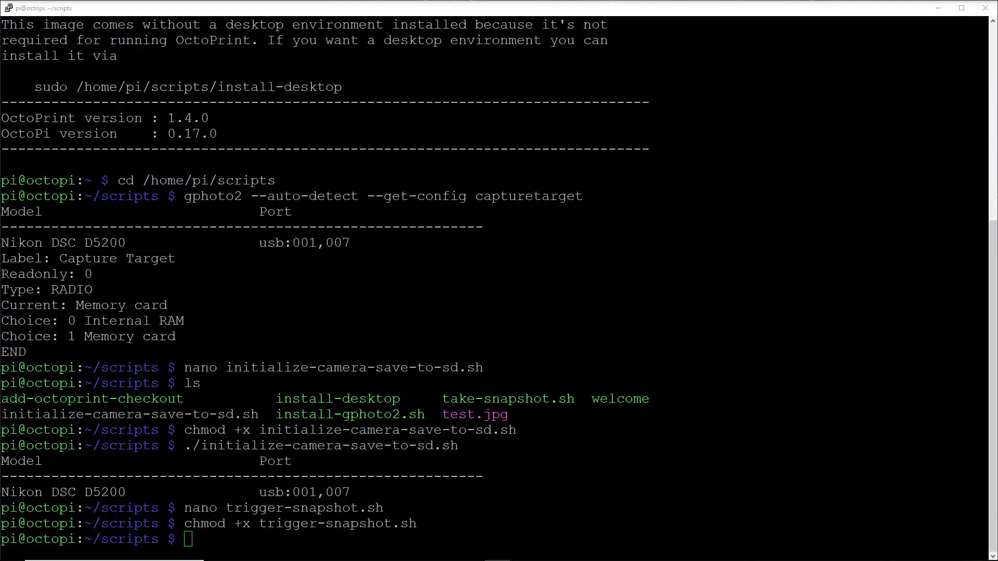
{"action": "right_click", "coordinate": [188, 539]}
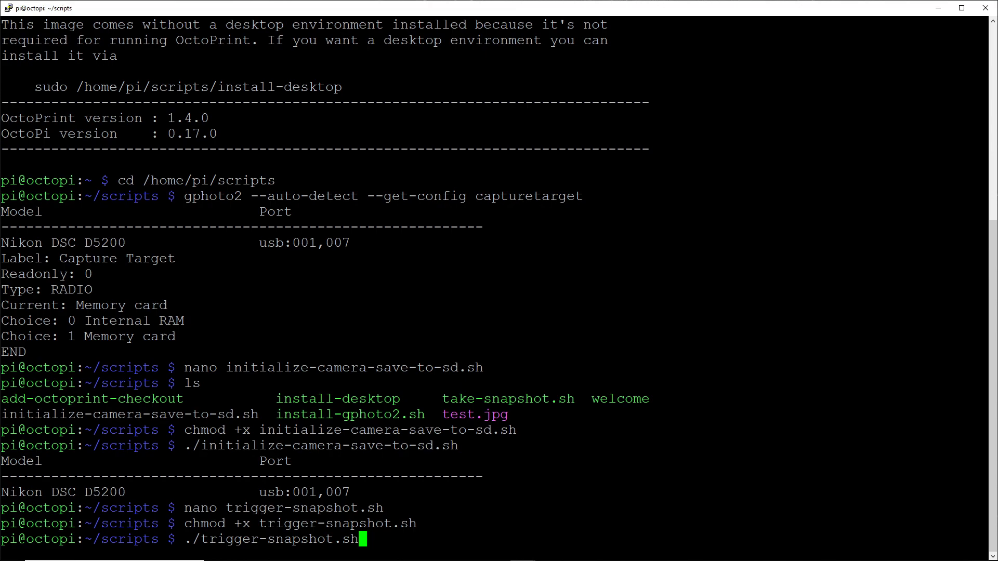
{"action": "key", "text": "Return"}
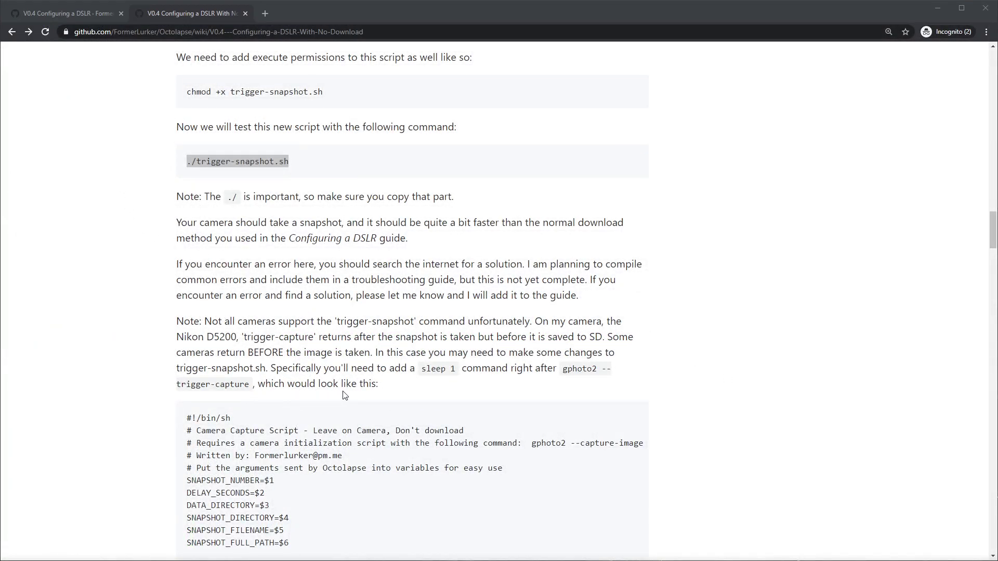
Review the guide's note on adding a sleep 1 command to trigger-snapshot.sh, up to Step 3 - Configure Octolapse
{"action": "scroll", "coordinate": [378, 396], "scroll_direction": "down", "scroll_amount": 2}
{"action": "scroll", "coordinate": [378, 397], "scroll_direction": "down", "scroll_amount": 2}
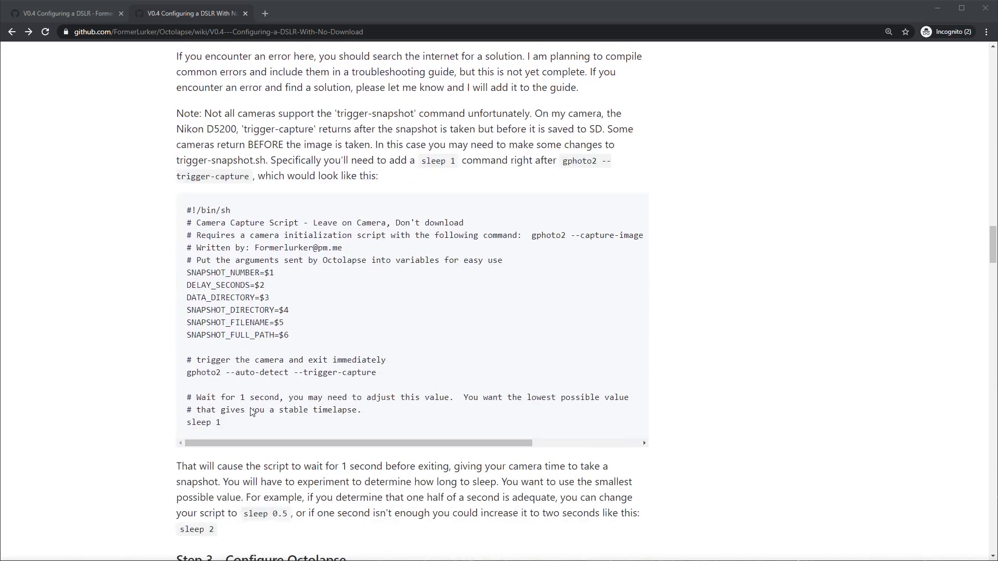
{"action": "scroll", "coordinate": [252, 417], "scroll_direction": "down", "scroll_amount": 1}
{"action": "scroll", "coordinate": [252, 418], "scroll_direction": "down", "scroll_amount": 4}
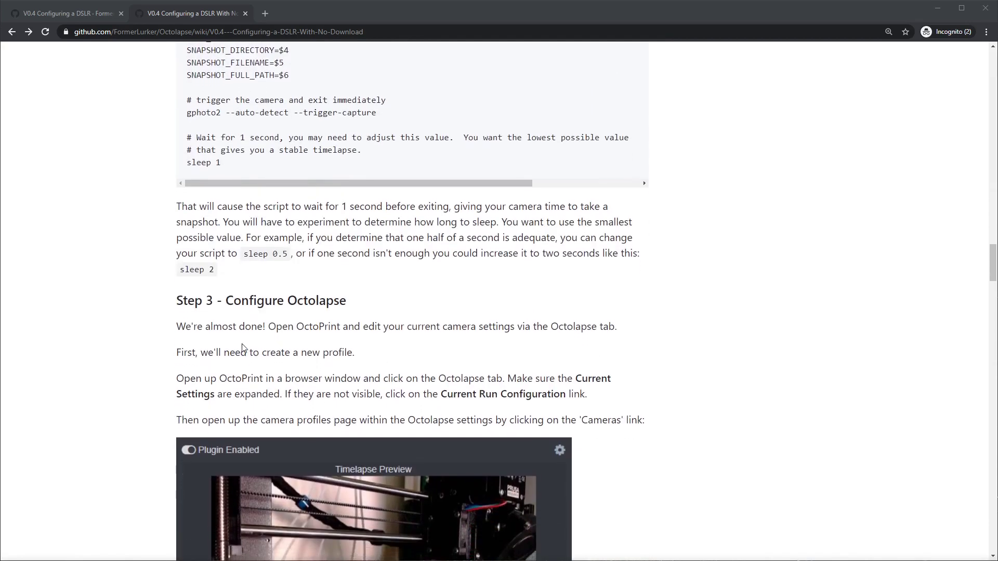
Reread the guide's notes following the ./trigger-snapshot.sh test, including the example script ending in sleep 1, and continue into Step 3
{"action": "left_click_drag", "start_coordinate": [350, 302], "coordinate": [229, 294]}
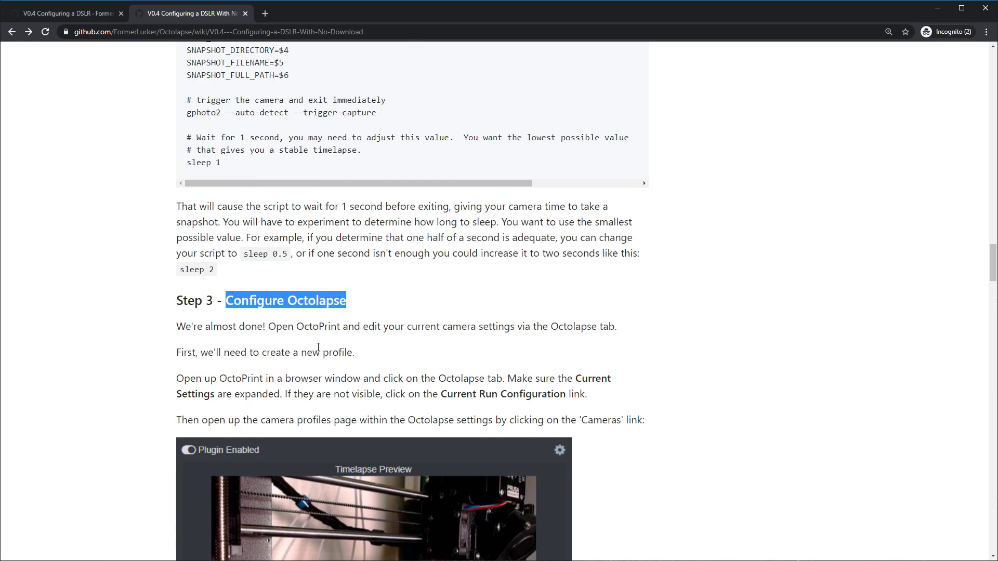
{"action": "scroll", "coordinate": [322, 353], "scroll_direction": "up", "scroll_amount": 4}
{"action": "scroll", "coordinate": [265, 261], "scroll_direction": "up", "scroll_amount": 5}
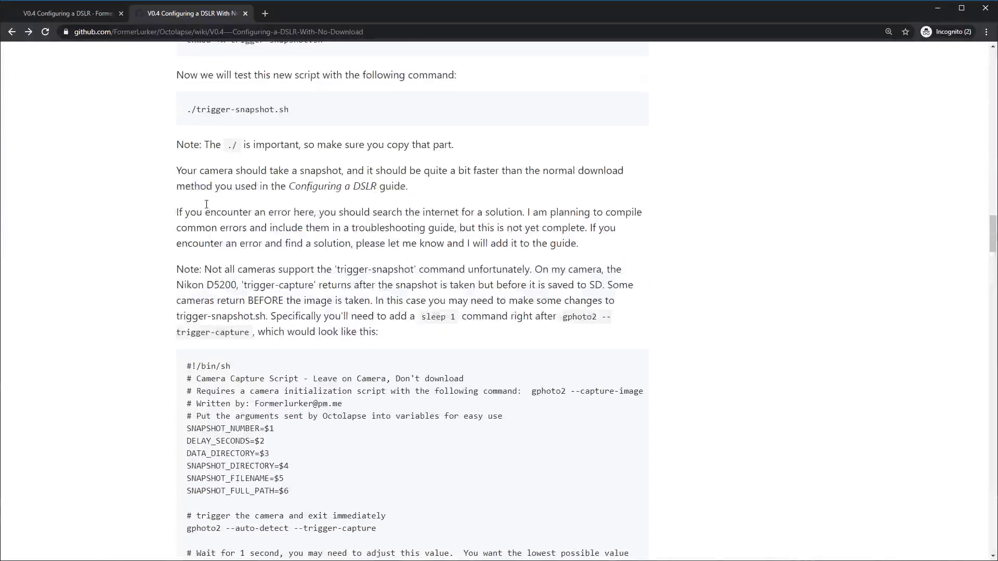
{"action": "scroll", "coordinate": [219, 364], "scroll_direction": "up", "scroll_amount": 3}
{"action": "scroll", "coordinate": [217, 412], "scroll_direction": "down", "scroll_amount": 2}
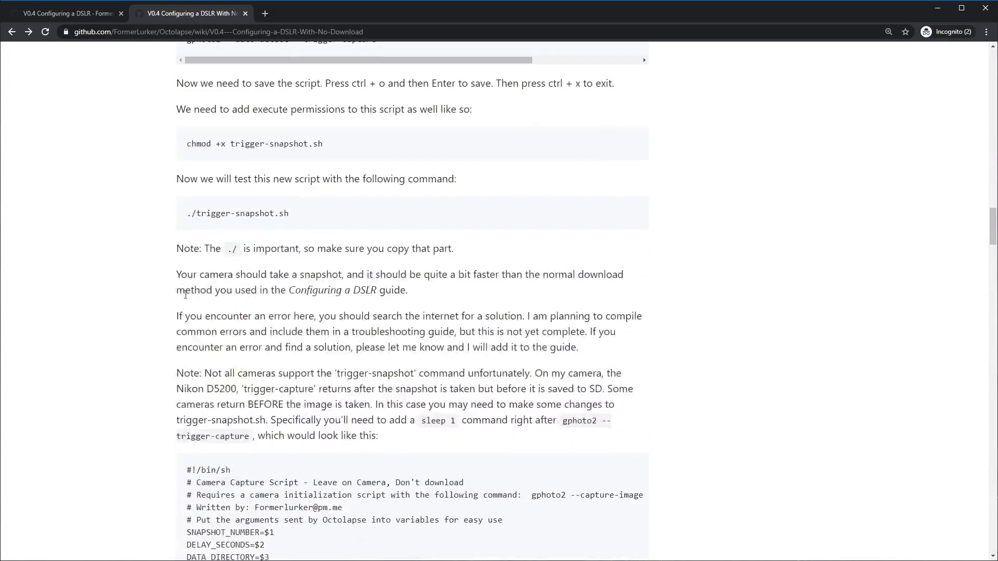
{"action": "left_click_drag", "start_coordinate": [178, 276], "coordinate": [422, 443]}
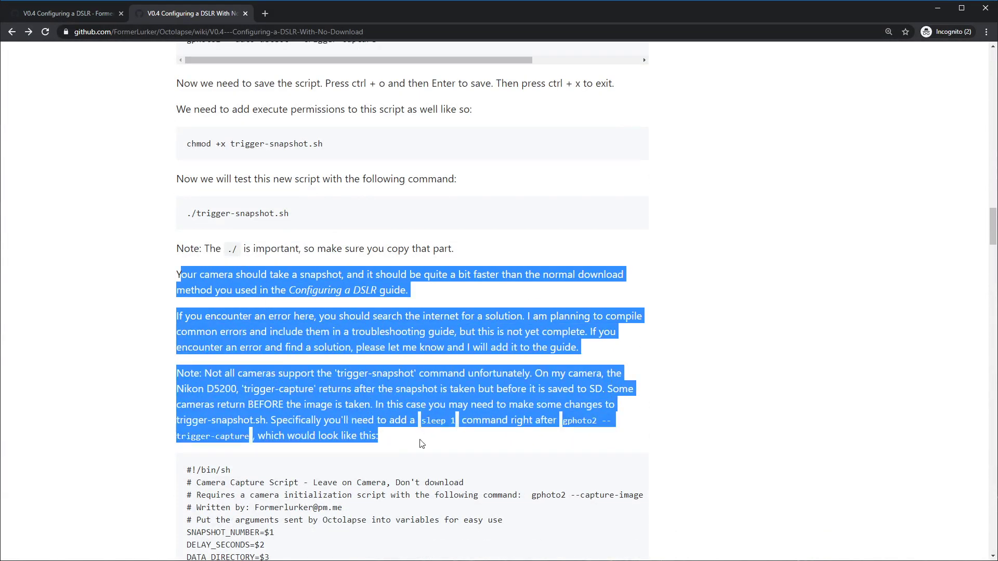
{"action": "scroll", "coordinate": [404, 440], "scroll_direction": "down", "scroll_amount": 7}
{"action": "left_click_drag", "start_coordinate": [229, 319], "coordinate": [183, 320]}
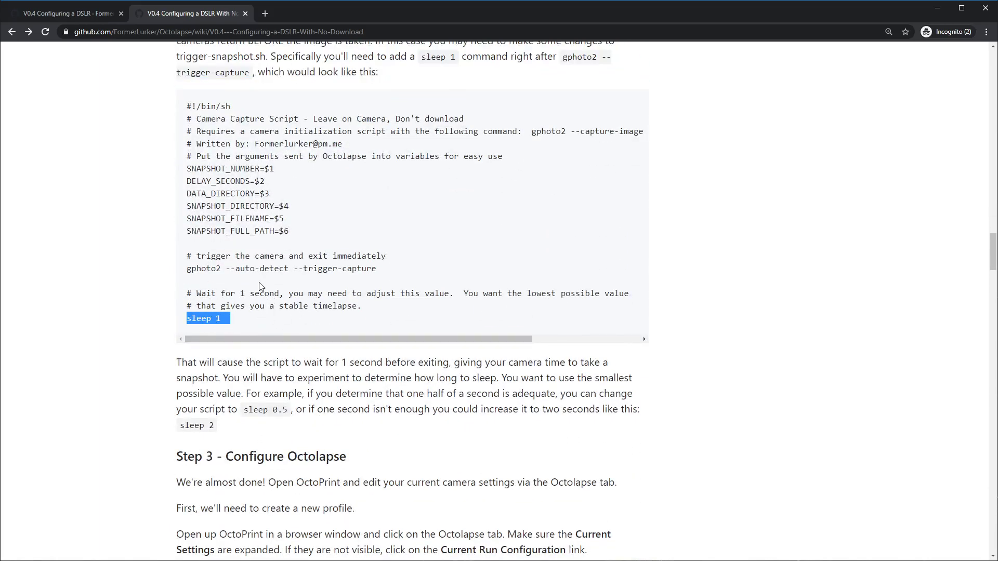
{"action": "left_click", "coordinate": [219, 324]}
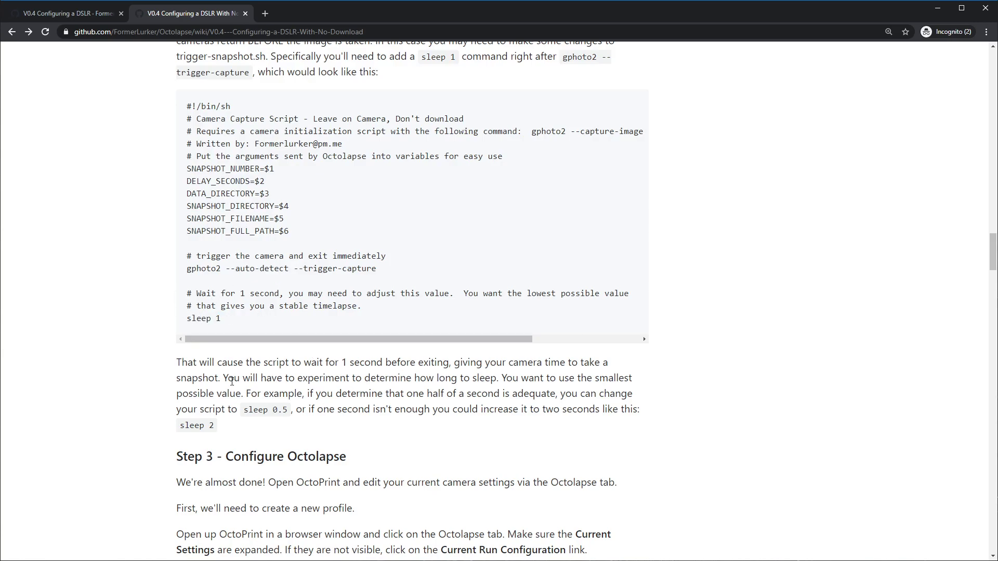
{"action": "left_click_drag", "start_coordinate": [242, 321], "coordinate": [201, 193]}
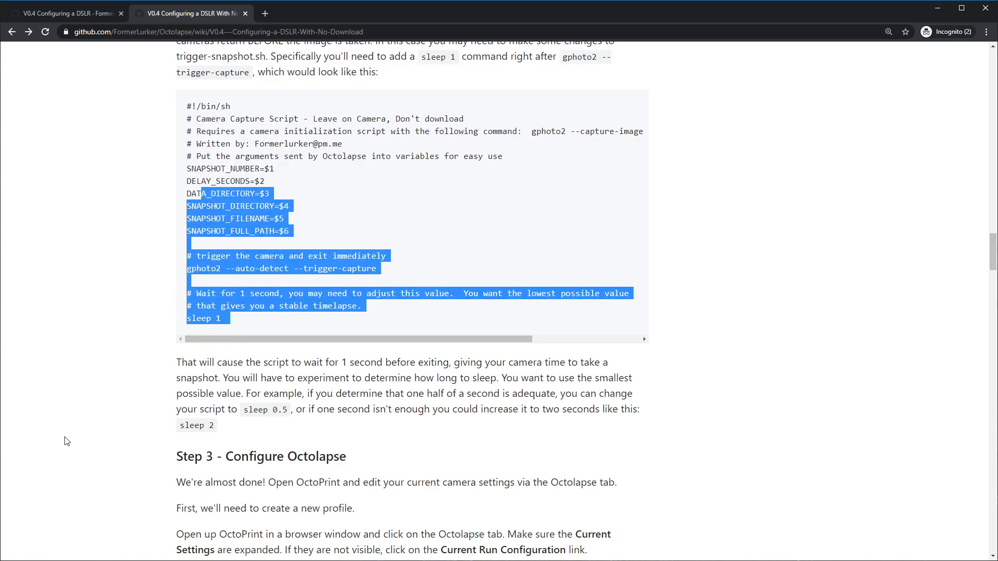
{"action": "scroll", "coordinate": [280, 291], "scroll_direction": "down", "scroll_amount": 2}
{"action": "left_click", "coordinate": [343, 366]}
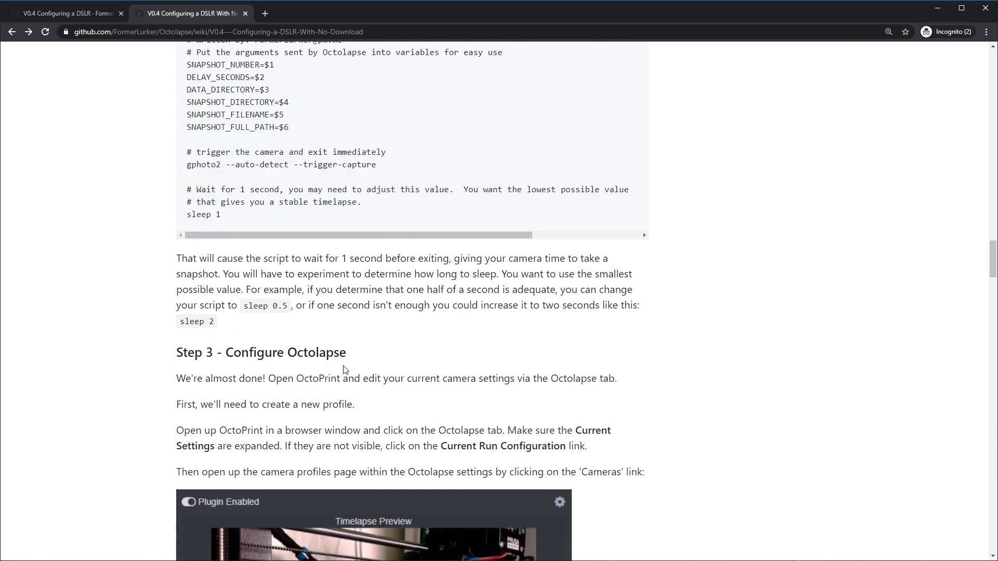
{"action": "scroll", "coordinate": [269, 398], "scroll_direction": "up", "scroll_amount": 6}
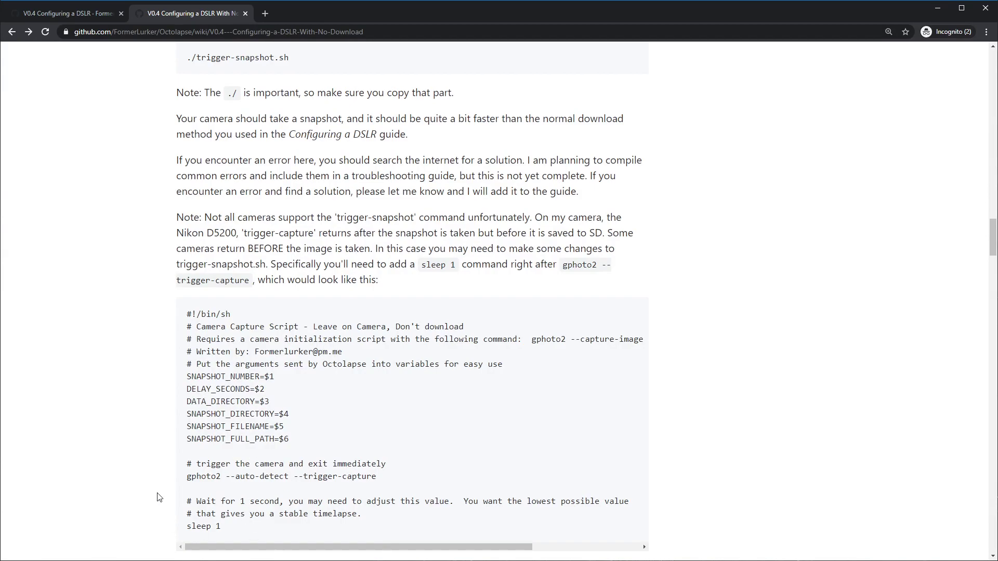
{"action": "scroll", "coordinate": [164, 512], "scroll_direction": "down", "scroll_amount": 7}
{"action": "scroll", "coordinate": [145, 445], "scroll_direction": "down", "scroll_amount": 4}
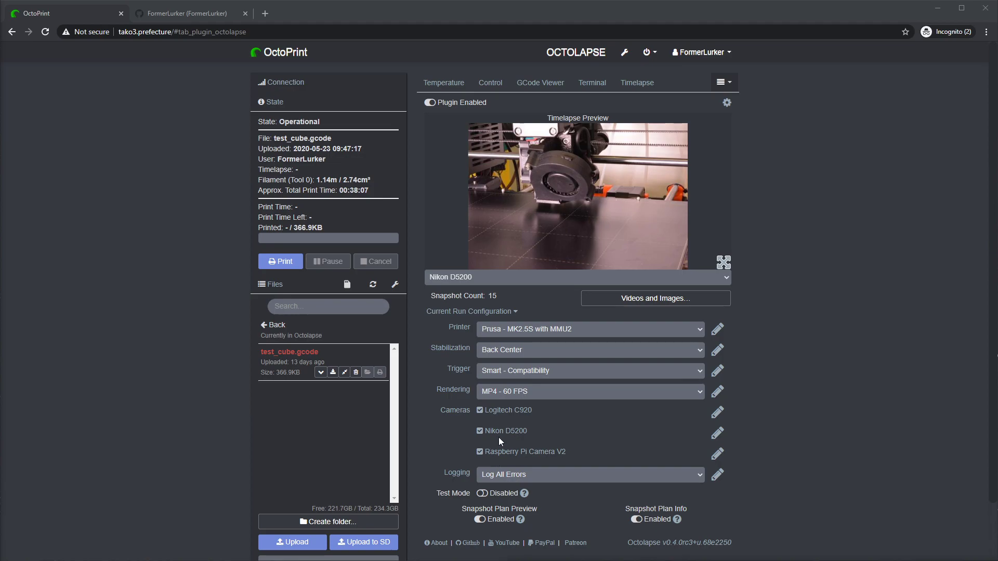
Switch to OctoPrint and add an Octolapse camera profile named "Nikon D5200 - No Download"
{"action": "left_click", "coordinate": [459, 411]}
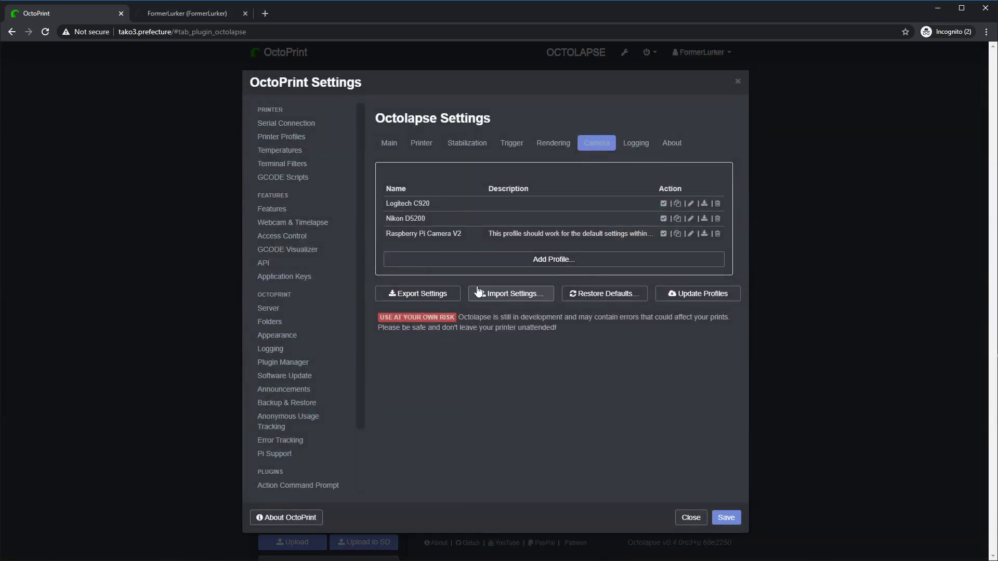
{"action": "left_click", "coordinate": [538, 261]}
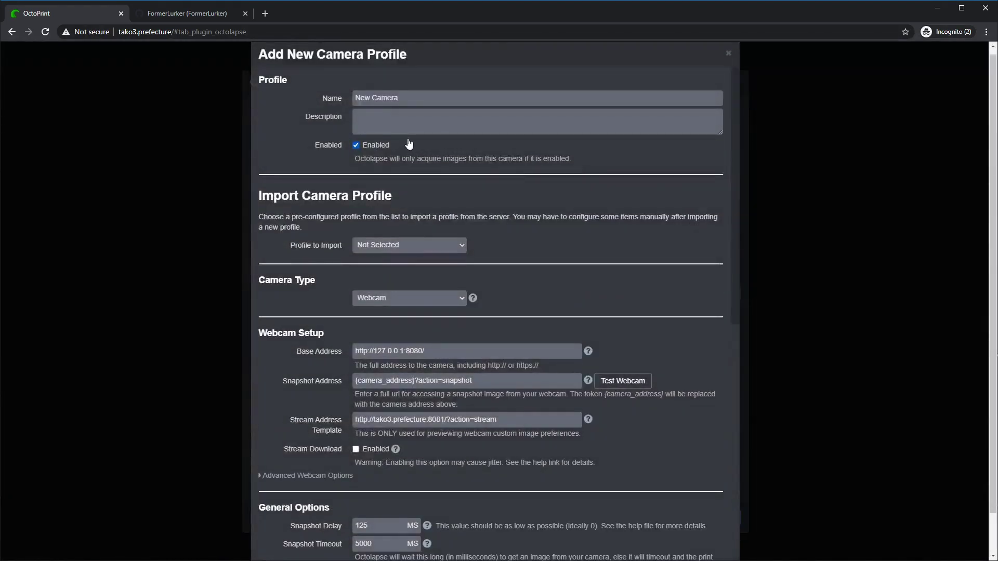
{"action": "type", "text": "Nikon D5200 -"}
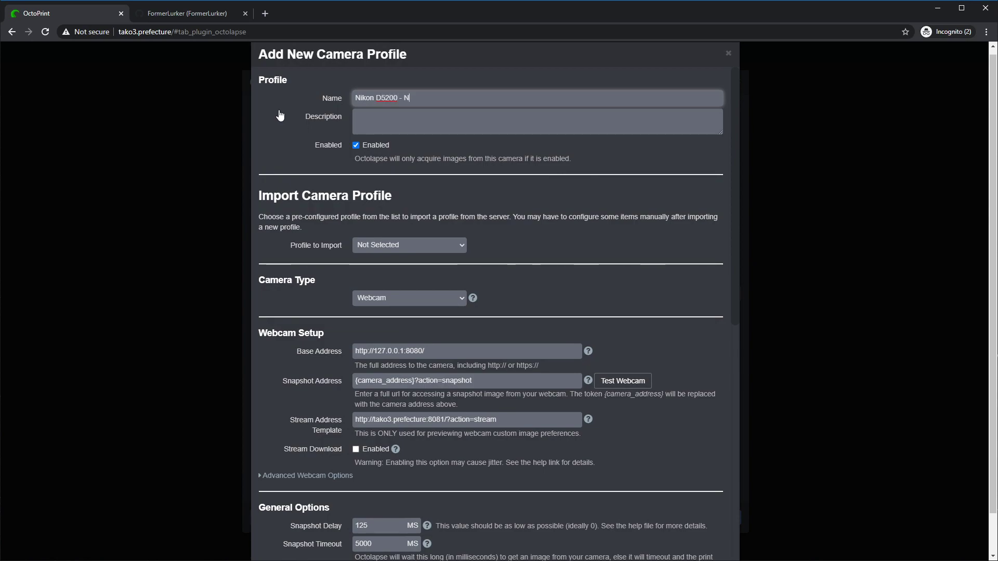
{"action": "type", "text": " No Download"}
Set the new profile's camera type to External Camera - Script
{"action": "scroll", "coordinate": [430, 255], "scroll_direction": "down", "scroll_amount": 2}
{"action": "left_click_drag", "start_coordinate": [256, 178], "coordinate": [320, 177]}
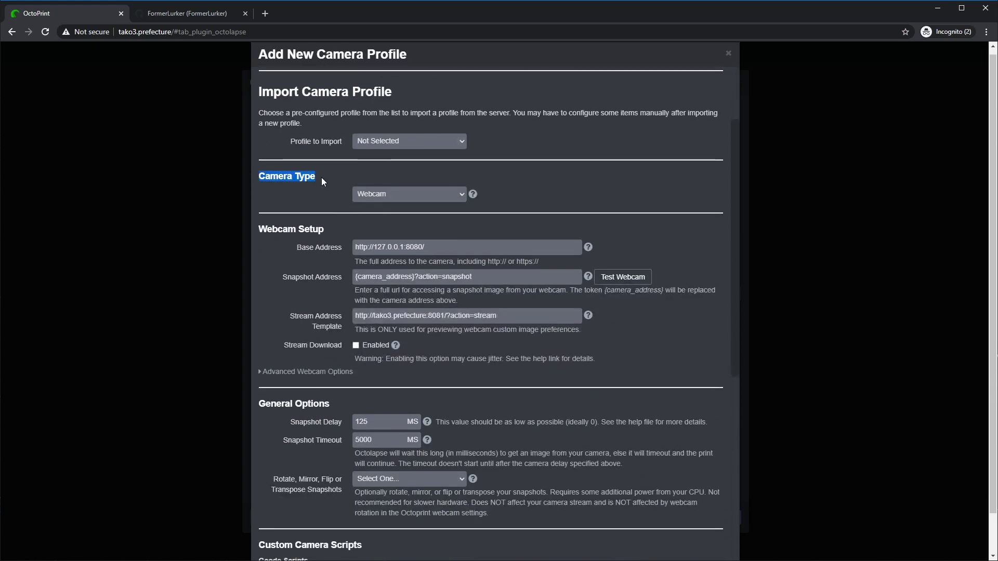
{"action": "left_click", "coordinate": [372, 201]}
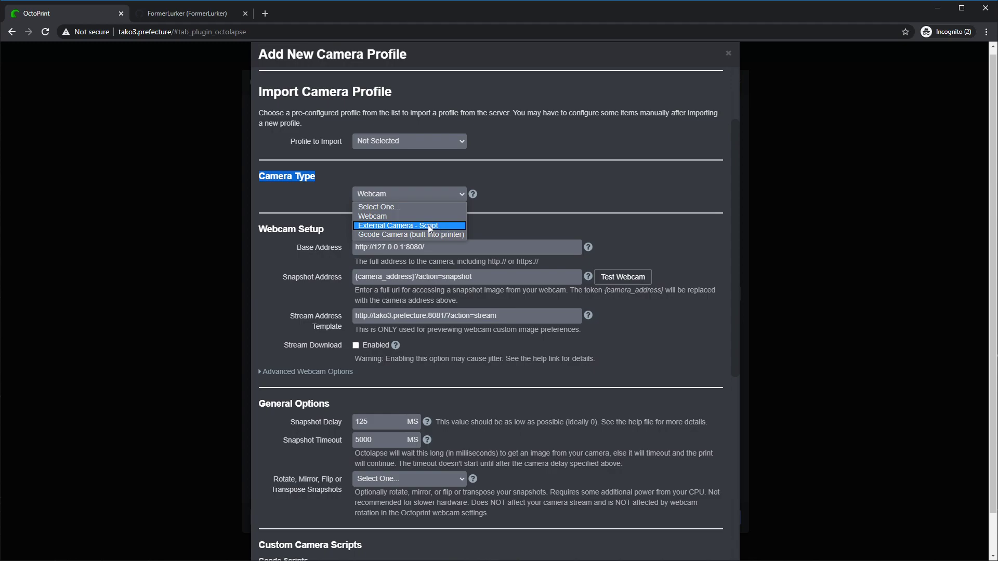
{"action": "left_click", "coordinate": [388, 225]}
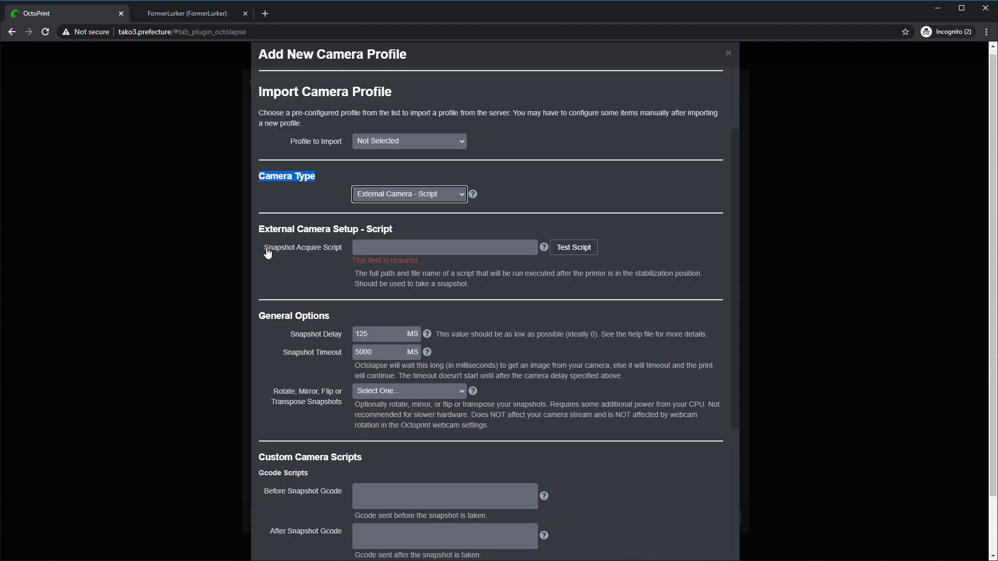
{"action": "triple_click", "coordinate": [384, 261]}
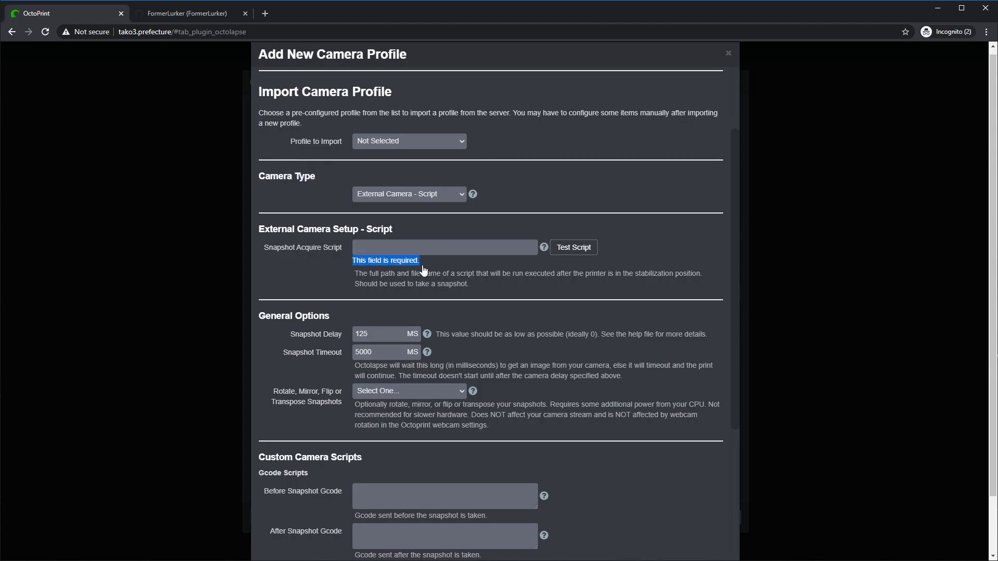
{"action": "left_click", "coordinate": [367, 263]}
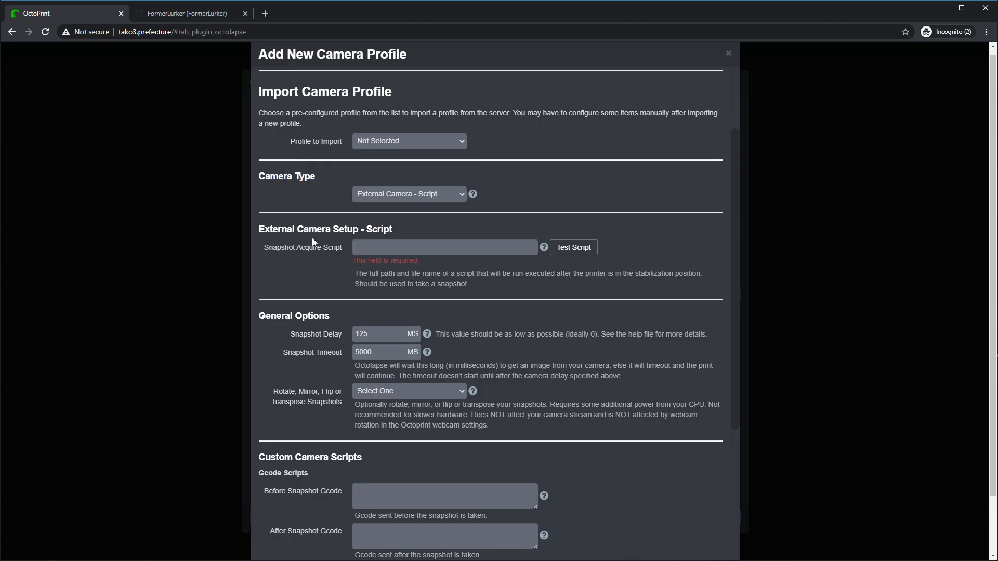
{"action": "left_click_drag", "start_coordinate": [343, 247], "coordinate": [264, 250]}
{"action": "left_click", "coordinate": [388, 254]}
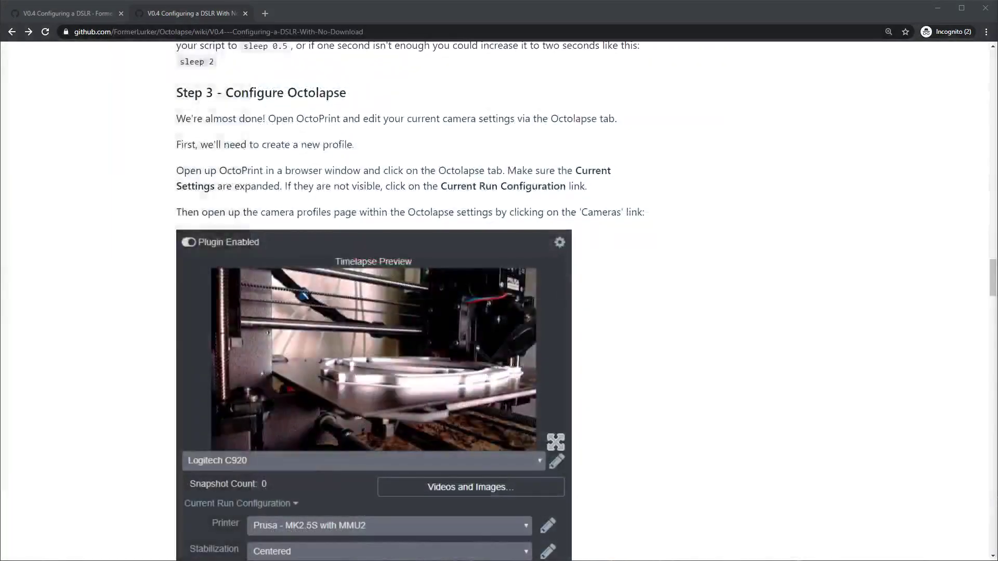
Copy /home/pi/scripts/trigger-snapshot.sh from the GitHub guide and paste it as the Snapshot Acquire Script in OctoPrint's new camera profile
{"action": "scroll", "coordinate": [768, 381], "scroll_direction": "down", "scroll_amount": 12}
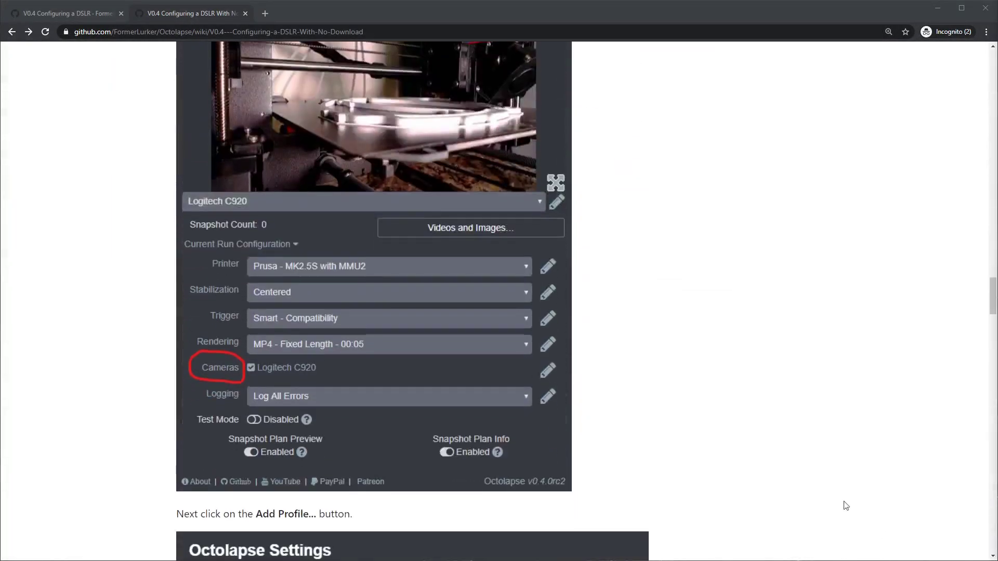
{"action": "scroll", "coordinate": [660, 327], "scroll_direction": "down", "scroll_amount": 7}
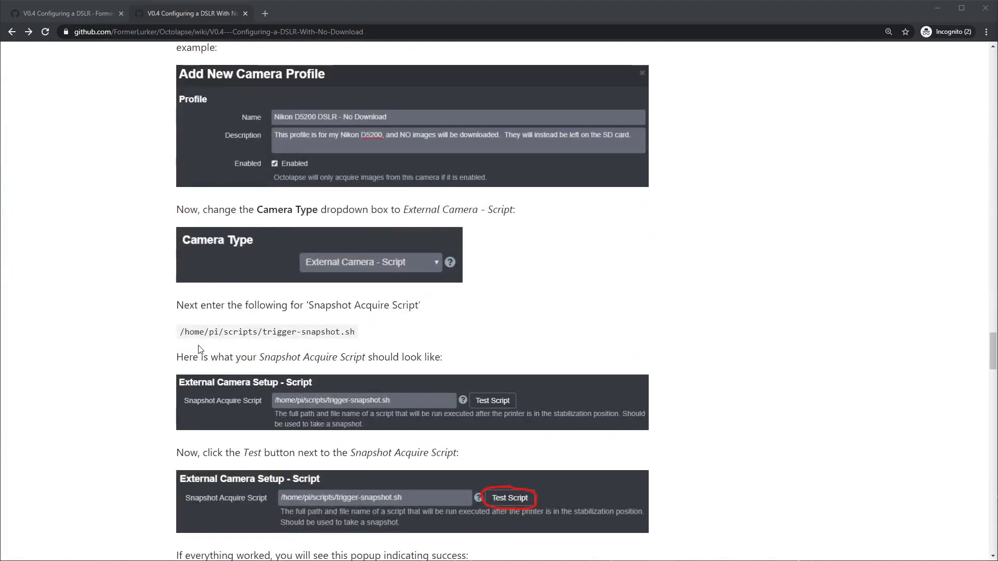
{"action": "left_click_drag", "start_coordinate": [263, 333], "coordinate": [356, 336]}
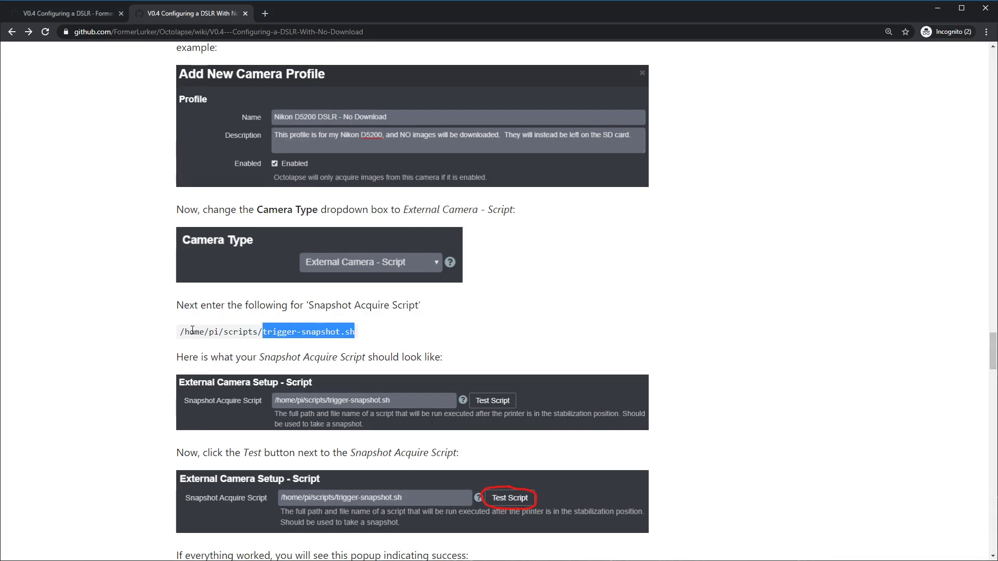
{"action": "left_click_drag", "start_coordinate": [181, 333], "coordinate": [264, 335]}
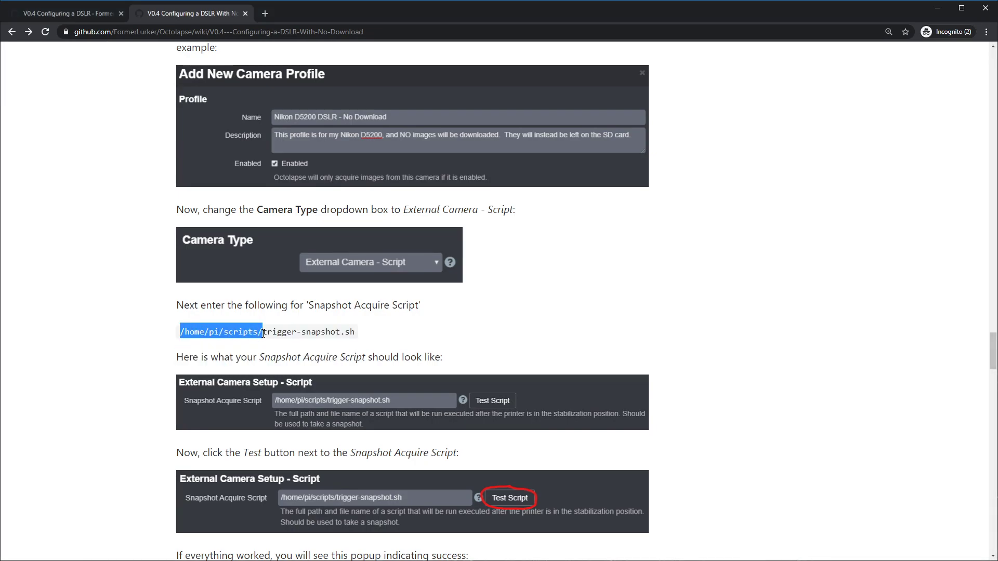
{"action": "left_click", "coordinate": [210, 337]}
{"action": "left_click_drag", "start_coordinate": [180, 333], "coordinate": [354, 333]}
{"action": "right_click", "coordinate": [354, 333]}
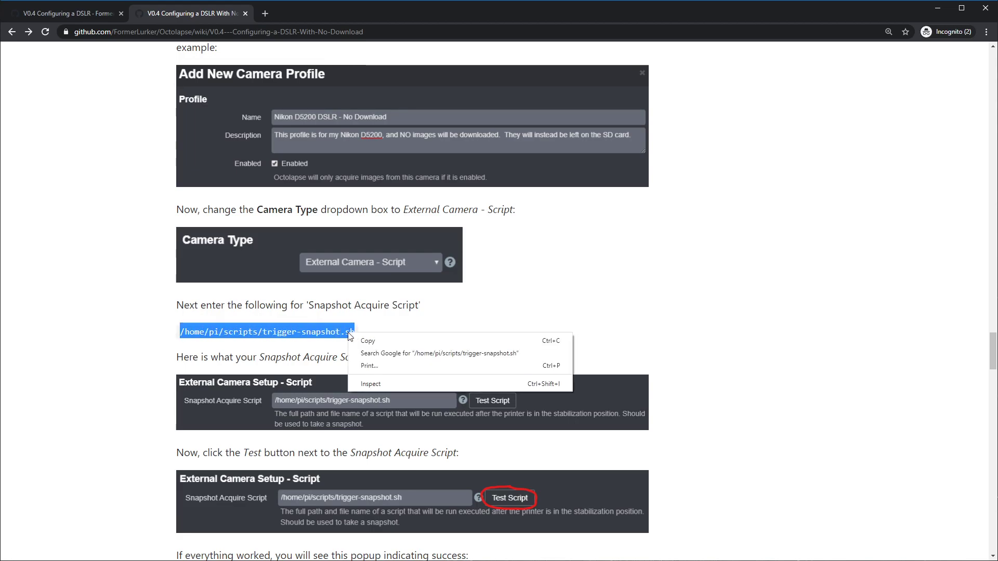
{"action": "left_click", "coordinate": [369, 339]}
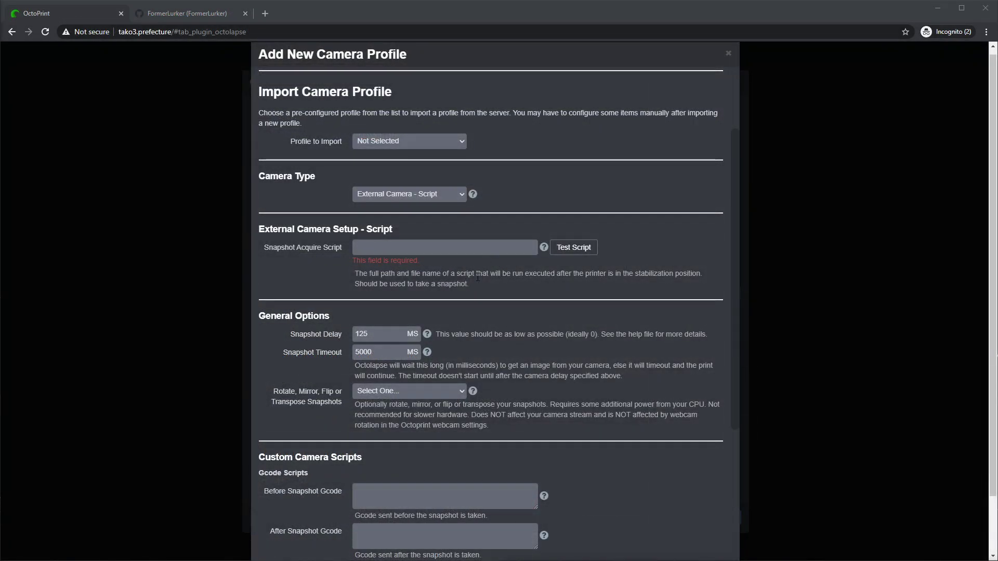
{"action": "left_click", "coordinate": [403, 253]}
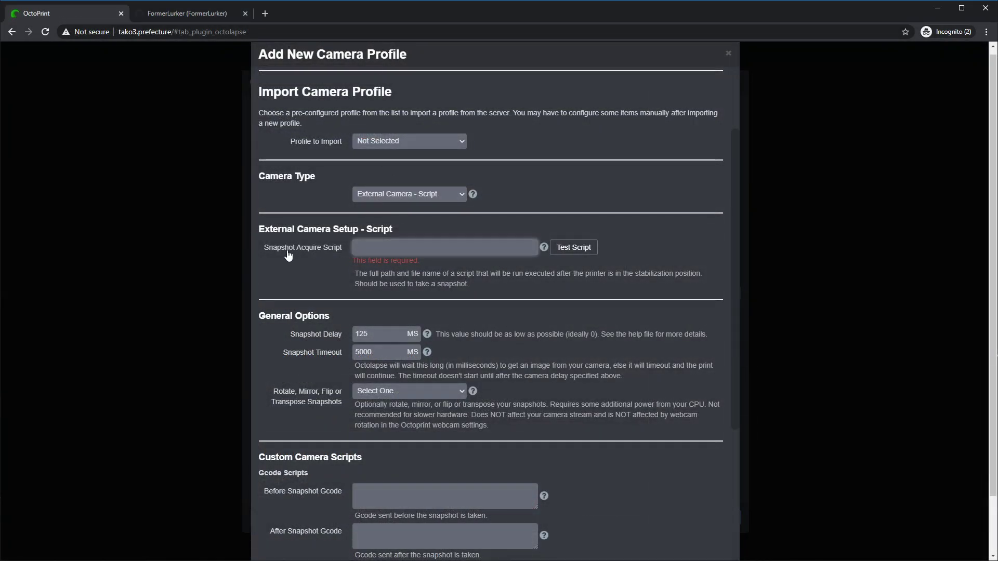
{"action": "right_click", "coordinate": [364, 245]}
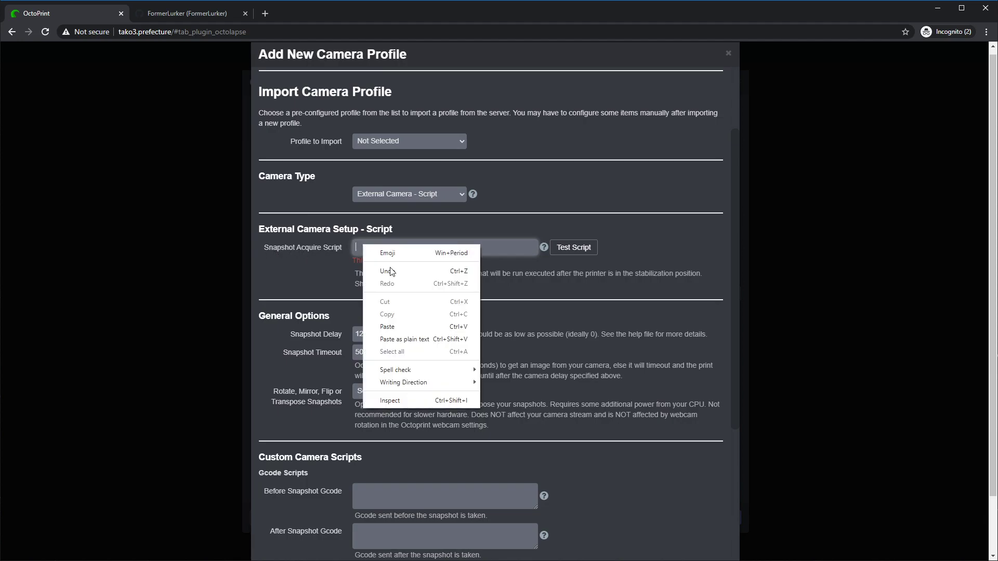
{"action": "left_click", "coordinate": [387, 325]}
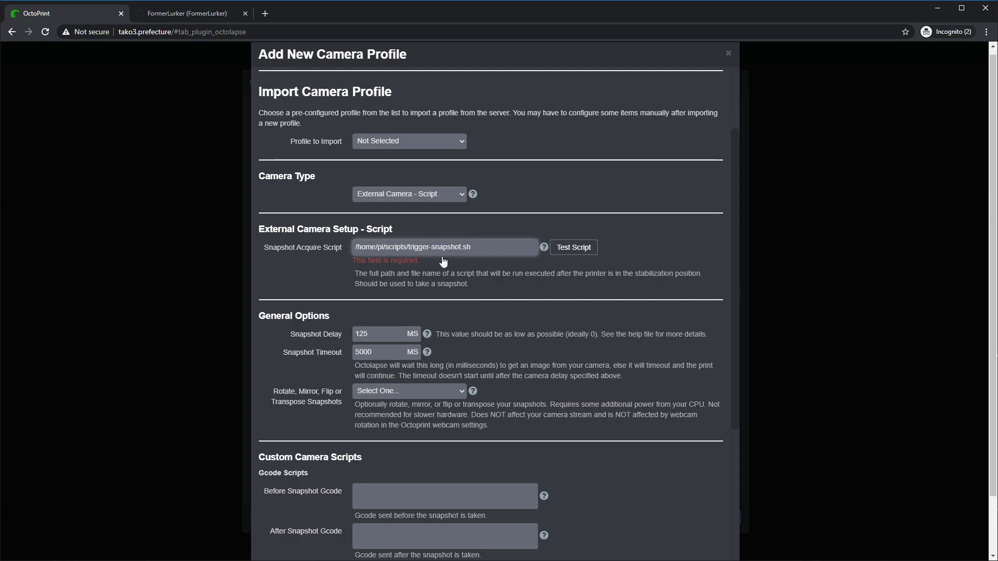
Set the new camera profile's Snapshot Timeout to 500000 ms
{"action": "scroll", "coordinate": [448, 266], "scroll_direction": "up", "scroll_amount": 1}
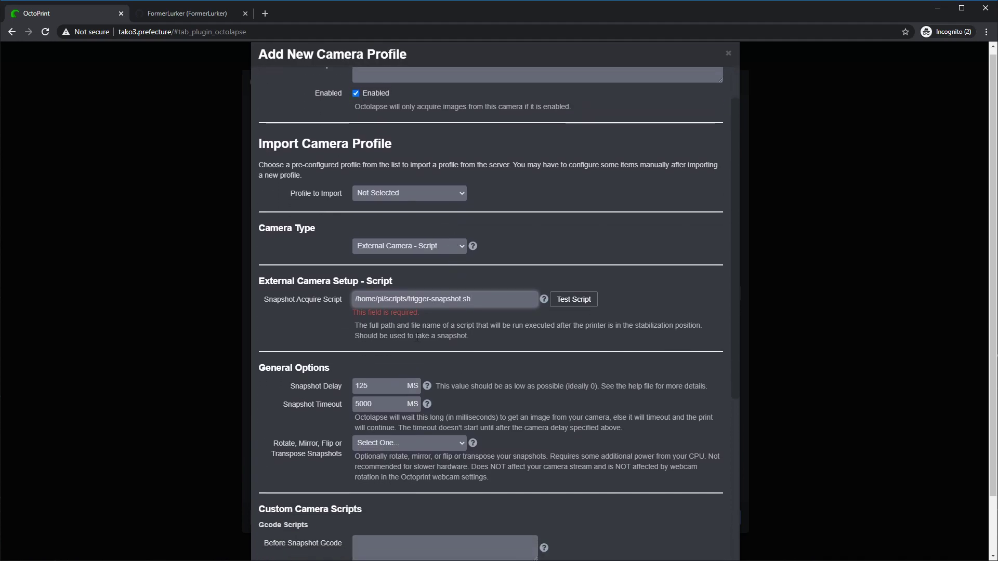
{"action": "double_click", "coordinate": [372, 404]}
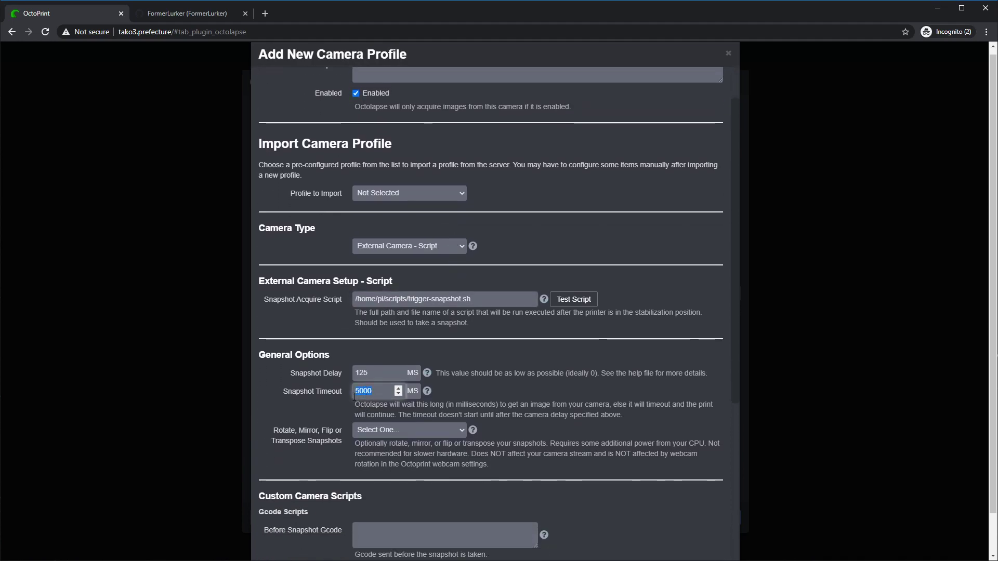
{"action": "left_click_drag", "start_coordinate": [358, 390], "coordinate": [371, 392]}
{"action": "left_click", "coordinate": [370, 392]}
{"action": "double_click", "coordinate": [359, 393]}
{"action": "left_click", "coordinate": [372, 392]}
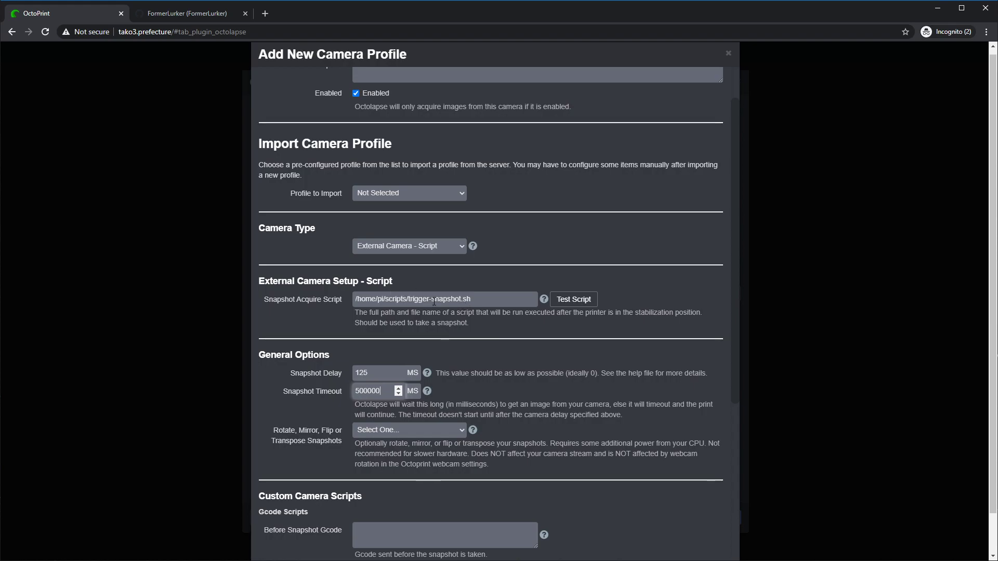
Check the script path and open the Snapshot Acquire Script help to see which parameters are sent to the script
{"action": "left_click_drag", "start_coordinate": [471, 299], "coordinate": [408, 299]}
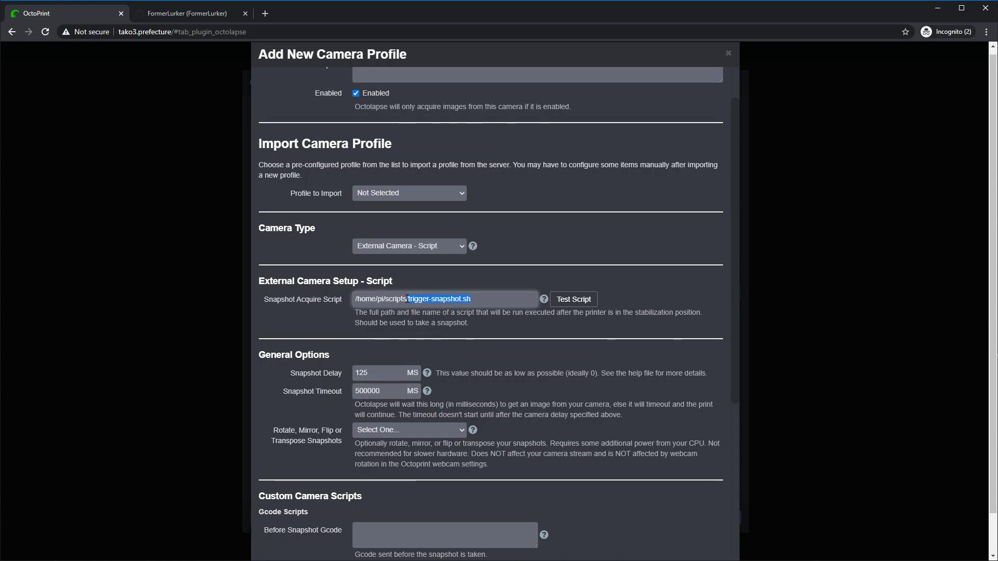
{"action": "double_click", "coordinate": [419, 299]}
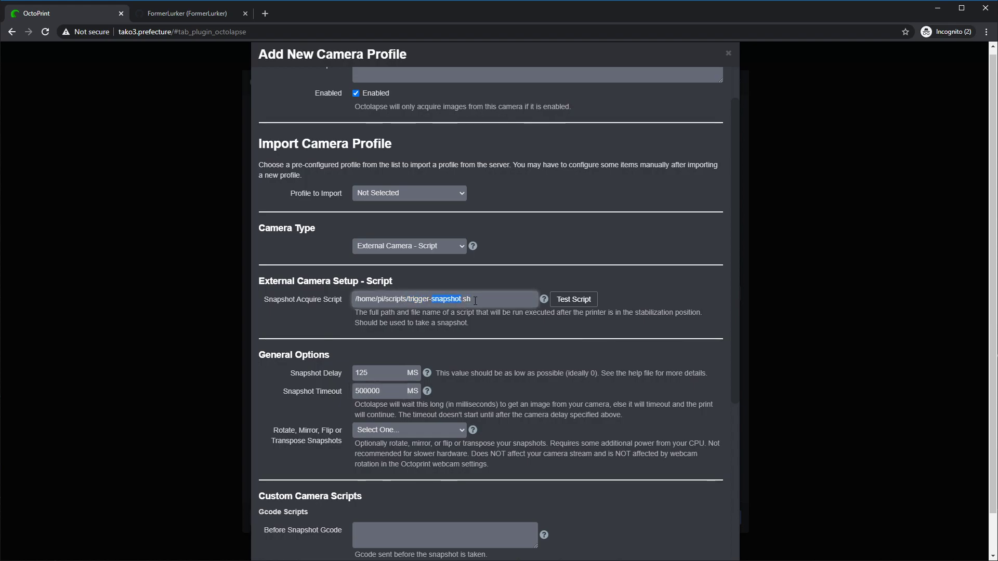
{"action": "left_click", "coordinate": [545, 322]}
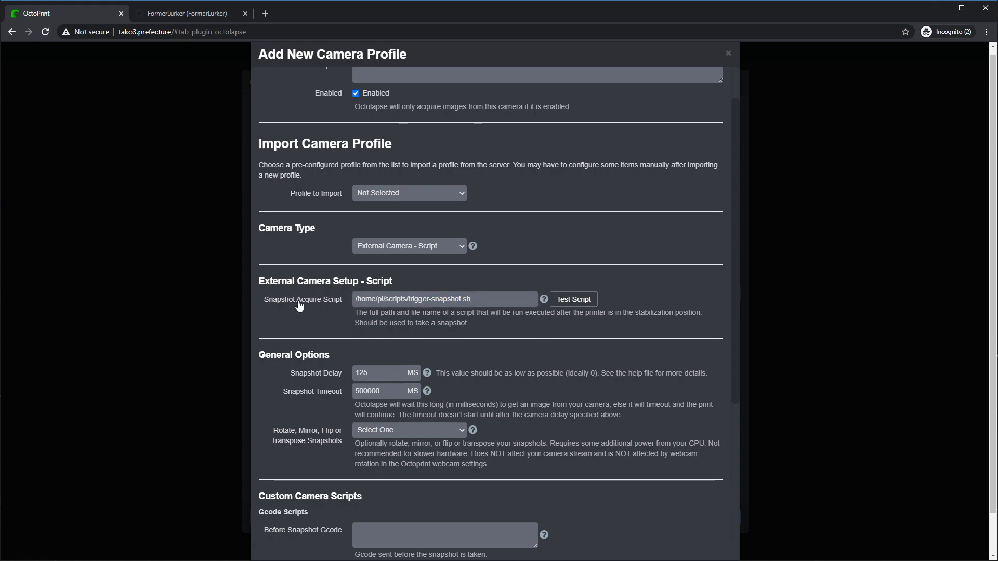
{"action": "left_click", "coordinate": [543, 300]}
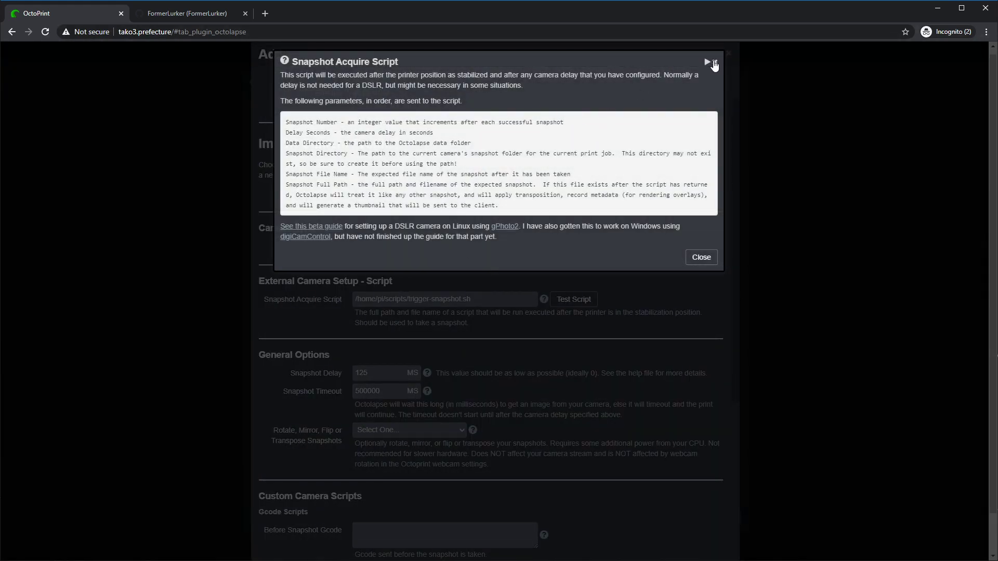
Close the help, test the Snapshot Acquire Script, read the test result notice and dismiss it
{"action": "left_click", "coordinate": [715, 62]}
{"action": "left_click", "coordinate": [575, 303]}
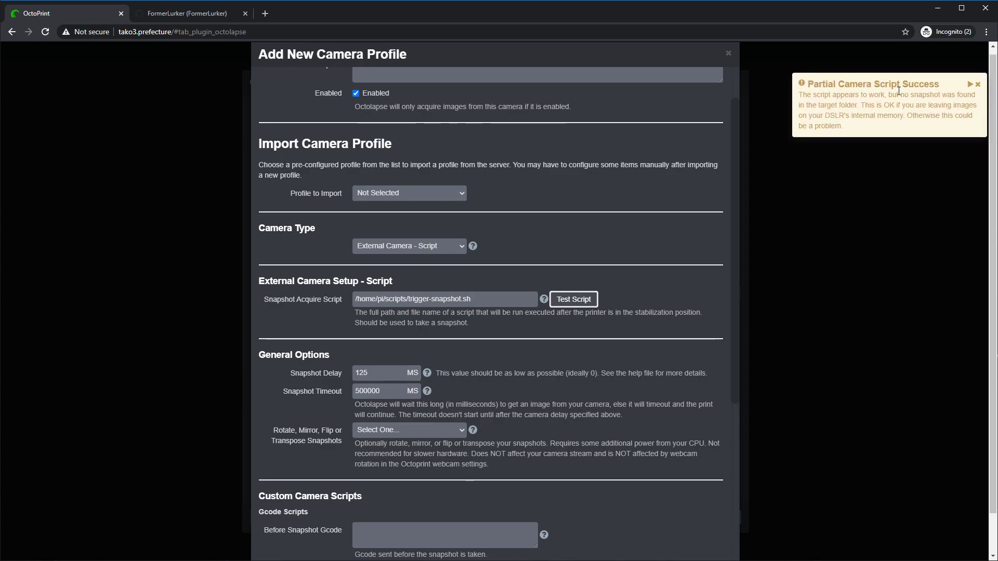
{"action": "left_click_drag", "start_coordinate": [807, 84], "coordinate": [945, 87]}
{"action": "left_click", "coordinate": [939, 96]}
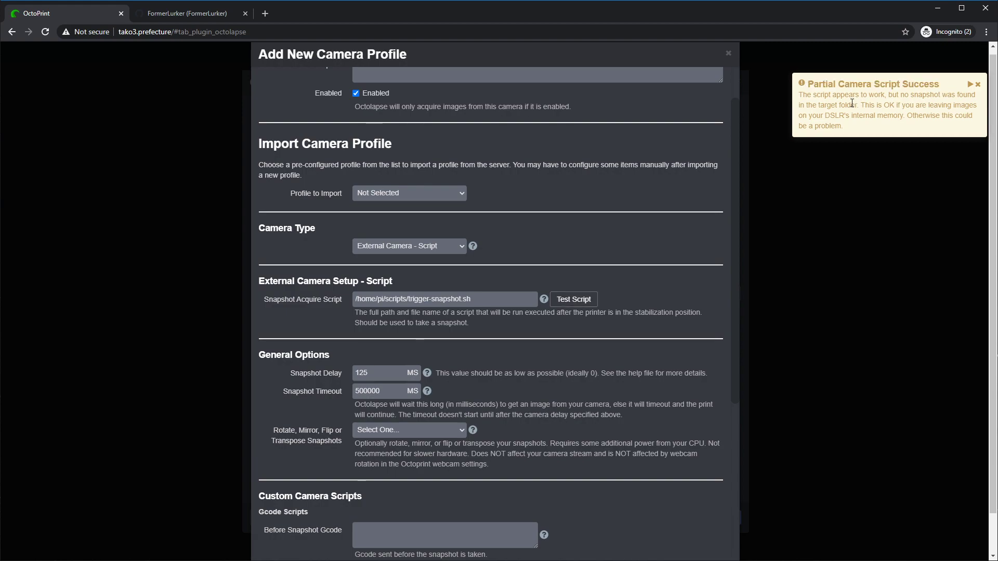
{"action": "mouse_move", "coordinate": [863, 96]}
{"action": "left_mouse_down"}
{"action": "mouse_move", "coordinate": [895, 95]}
{"action": "mouse_move", "coordinate": [890, 107]}
{"action": "mouse_move", "coordinate": [861, 107]}
{"action": "left_mouse_up"}
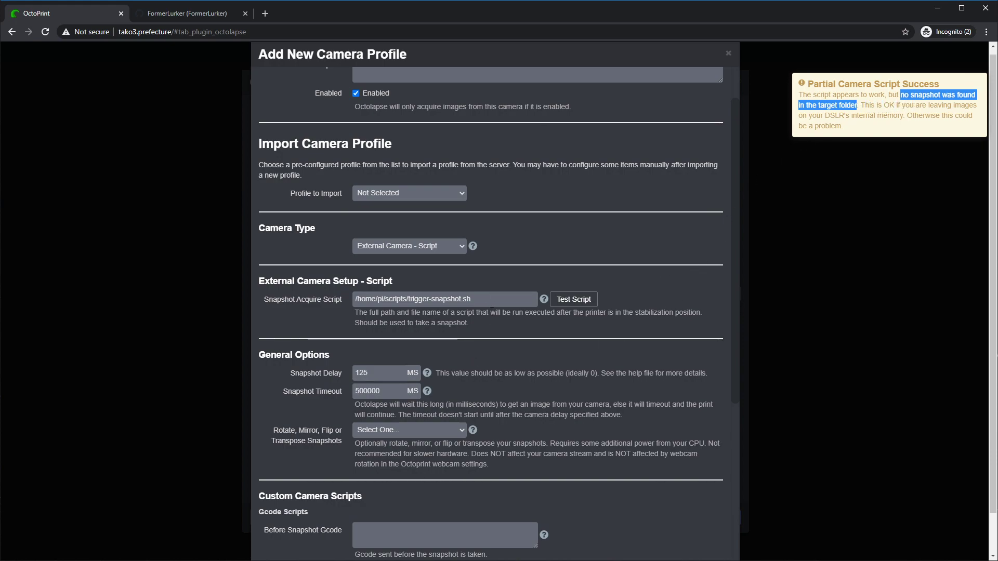
{"action": "left_click", "coordinate": [977, 85]}
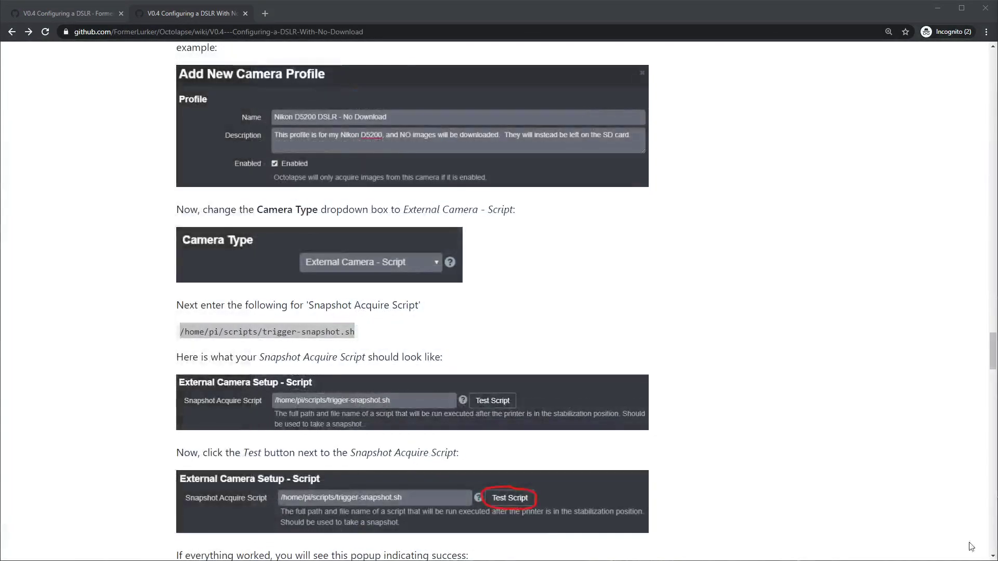
Copy the Before Print Start Script path /home/pi/scripts/initialize-camera-save-to-sd.sh from the GitHub no-download guide
{"action": "scroll", "coordinate": [787, 332], "scroll_direction": "down", "scroll_amount": 2}
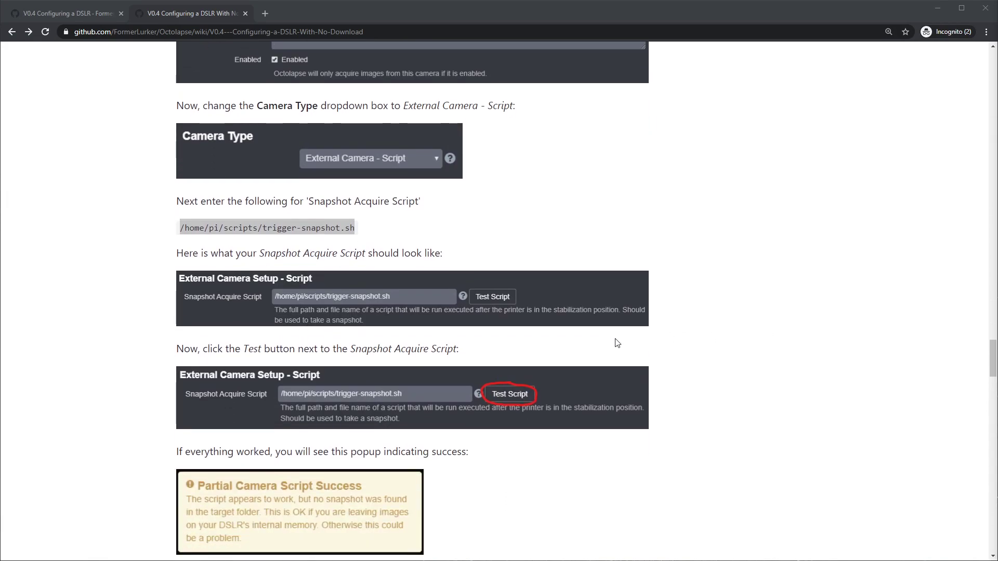
{"action": "scroll", "coordinate": [604, 366], "scroll_direction": "down", "scroll_amount": 7}
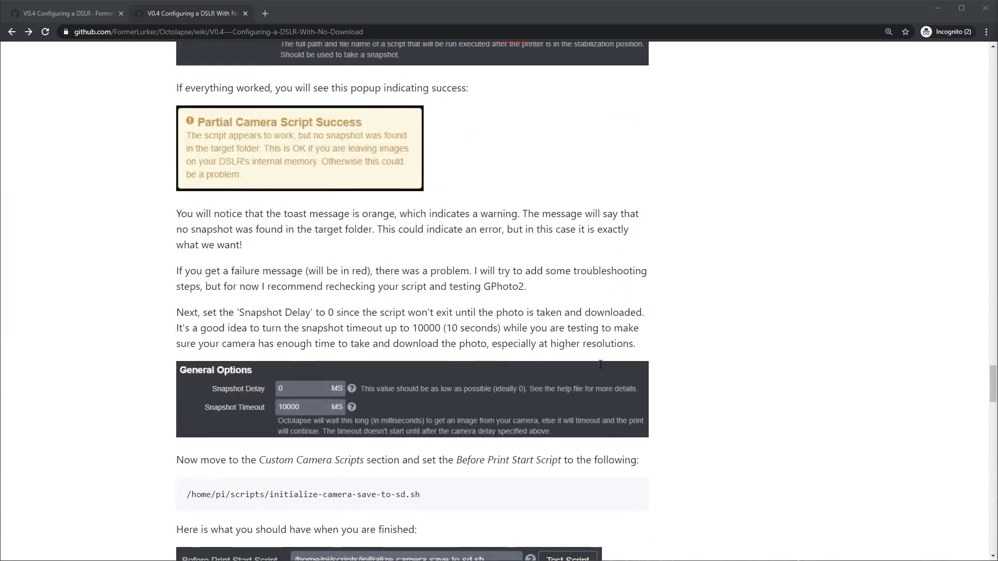
{"action": "scroll", "coordinate": [600, 364], "scroll_direction": "down", "scroll_amount": 7}
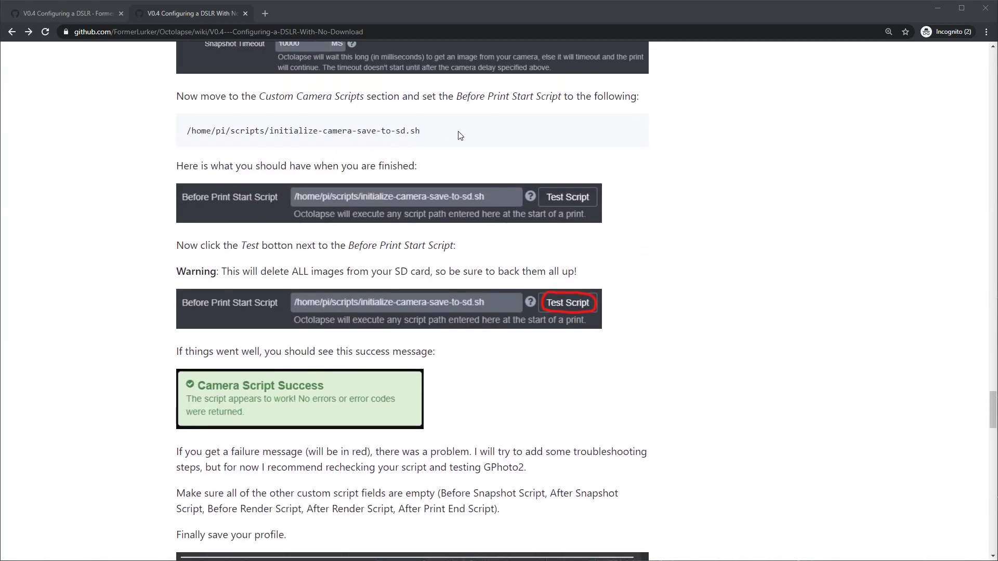
{"action": "left_click_drag", "start_coordinate": [422, 134], "coordinate": [270, 138]}
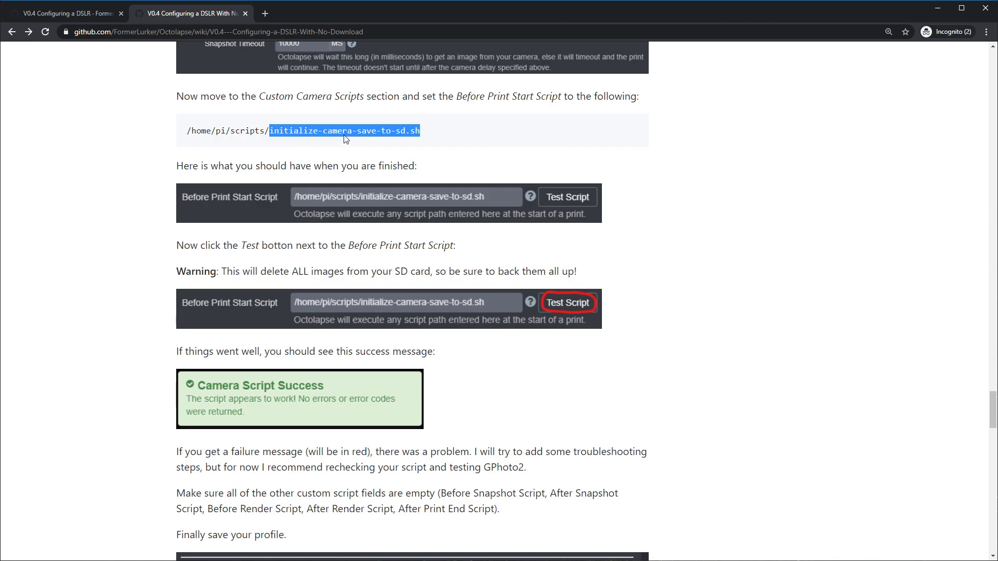
{"action": "left_click_drag", "start_coordinate": [444, 134], "coordinate": [186, 136]}
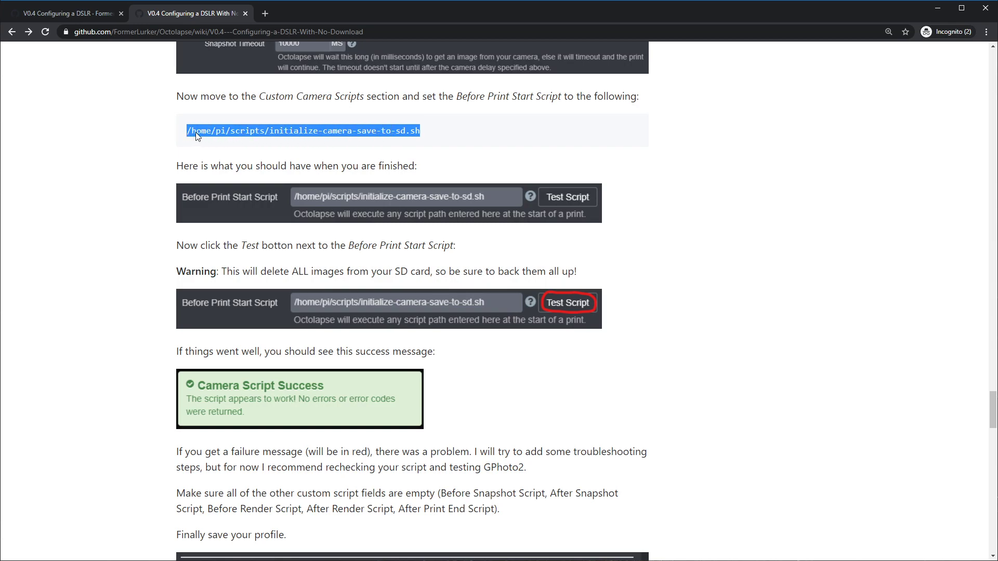
{"action": "right_click", "coordinate": [195, 134]}
{"action": "left_click", "coordinate": [214, 139]}
In OctoPrint, paste /home/pi/scripts/initialize-camera-save-to-sd.sh as the new camera profile's Before Print Start Script and test it
{"action": "key", "text": "alt+Tab"}
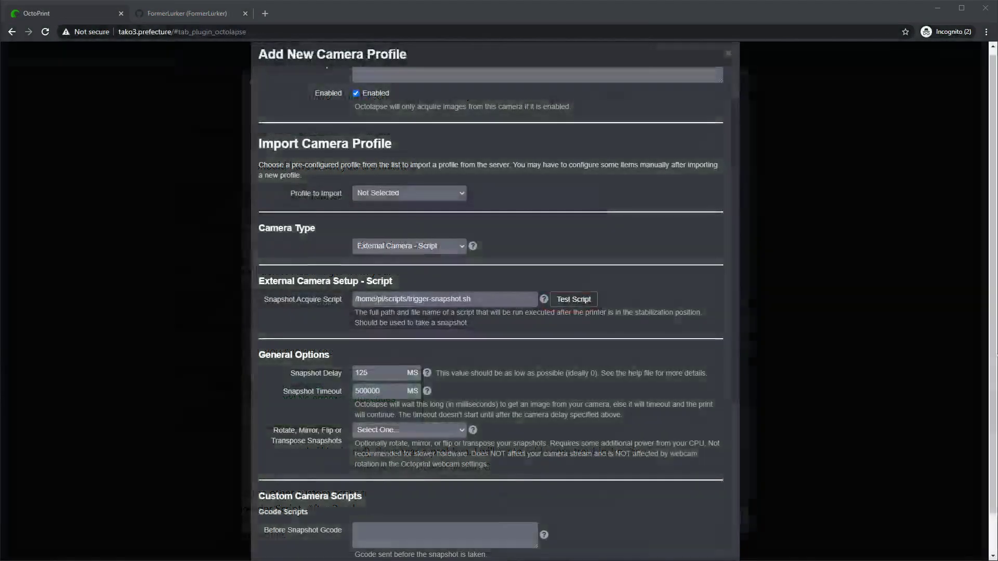
{"action": "scroll", "coordinate": [393, 363], "scroll_direction": "down", "scroll_amount": 5}
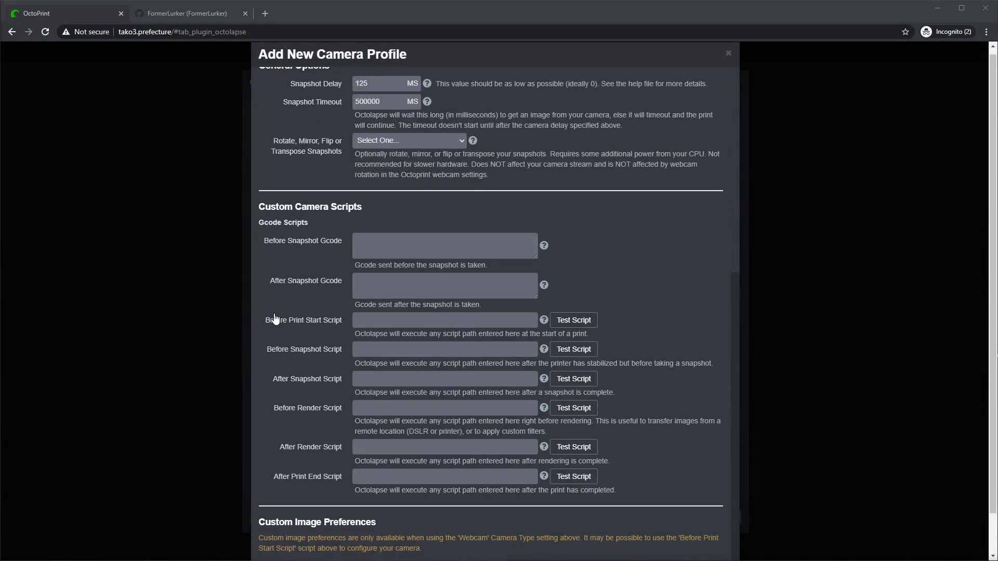
{"action": "left_click_drag", "start_coordinate": [264, 320], "coordinate": [343, 325]}
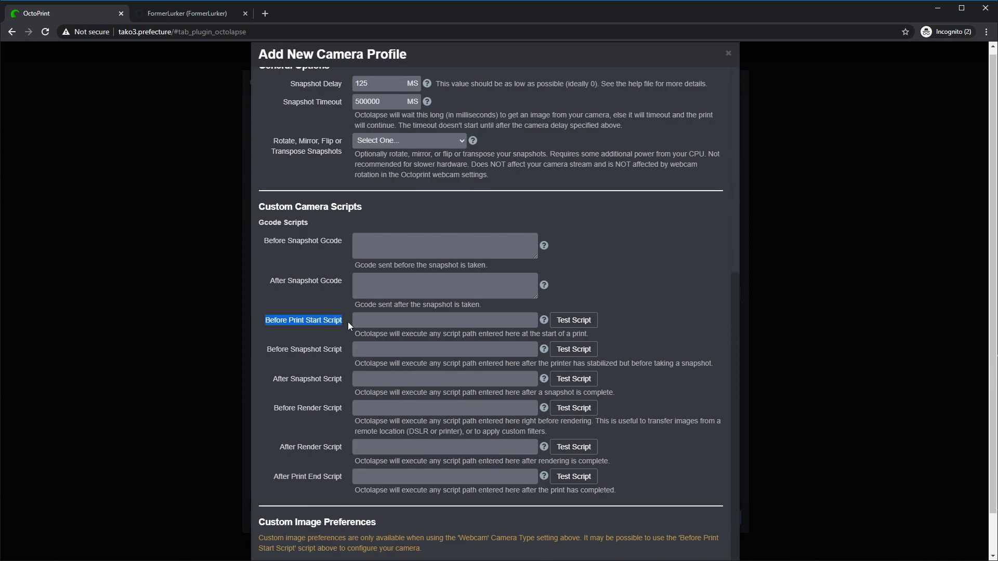
{"action": "right_click", "coordinate": [384, 320]}
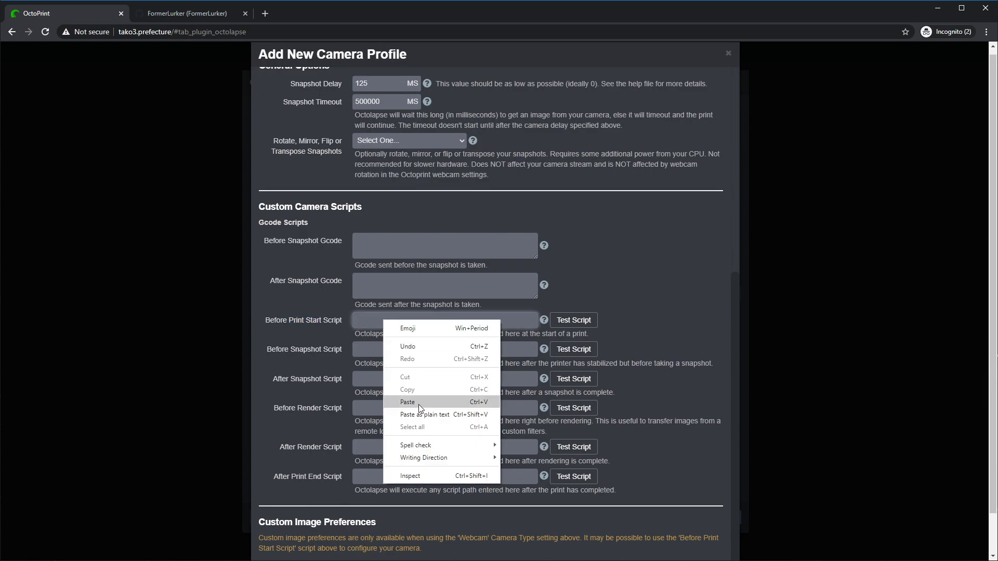
{"action": "left_click", "coordinate": [421, 402]}
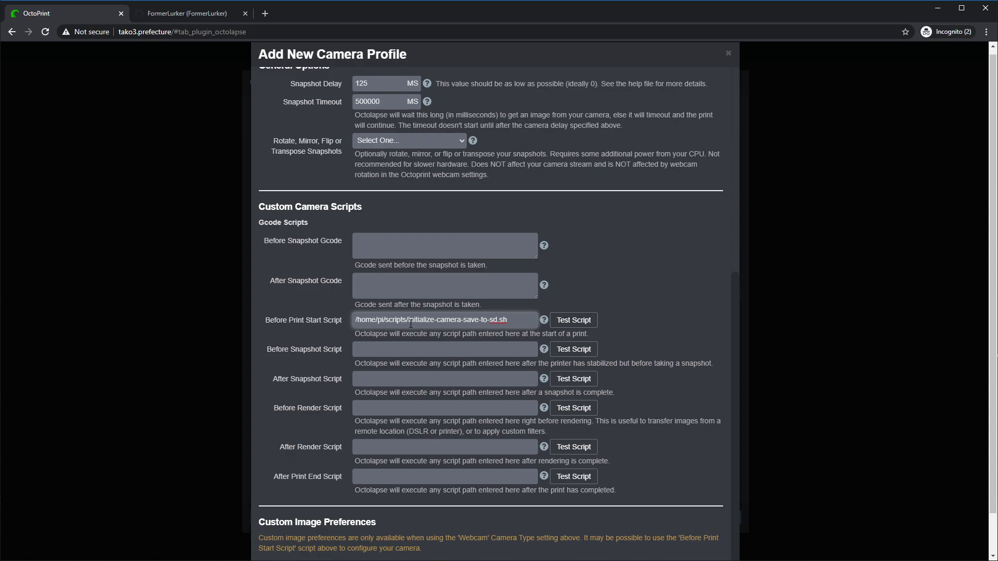
{"action": "left_click", "coordinate": [515, 321]}
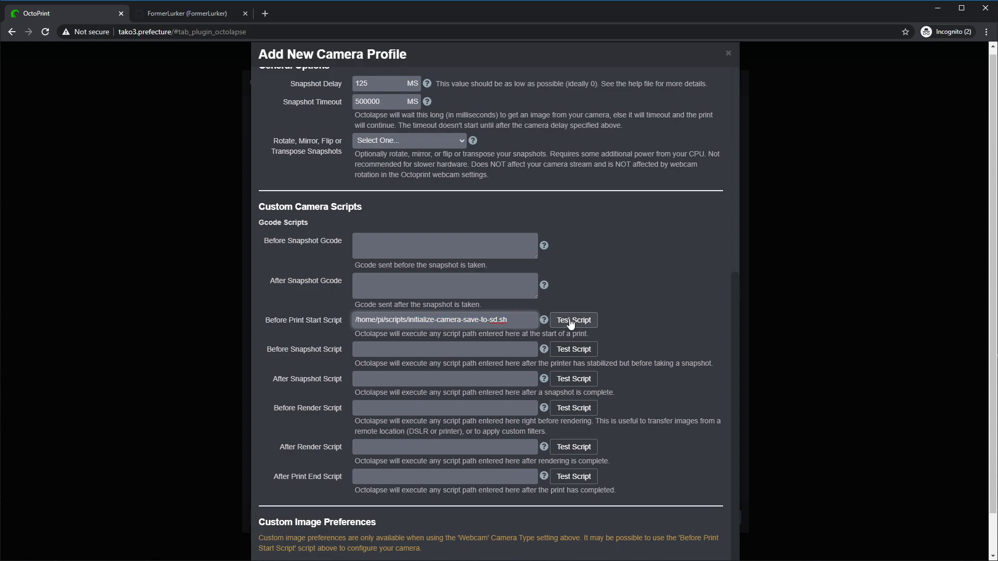
{"action": "left_click", "coordinate": [587, 321]}
{"action": "mouse_move", "coordinate": [849, 114]}
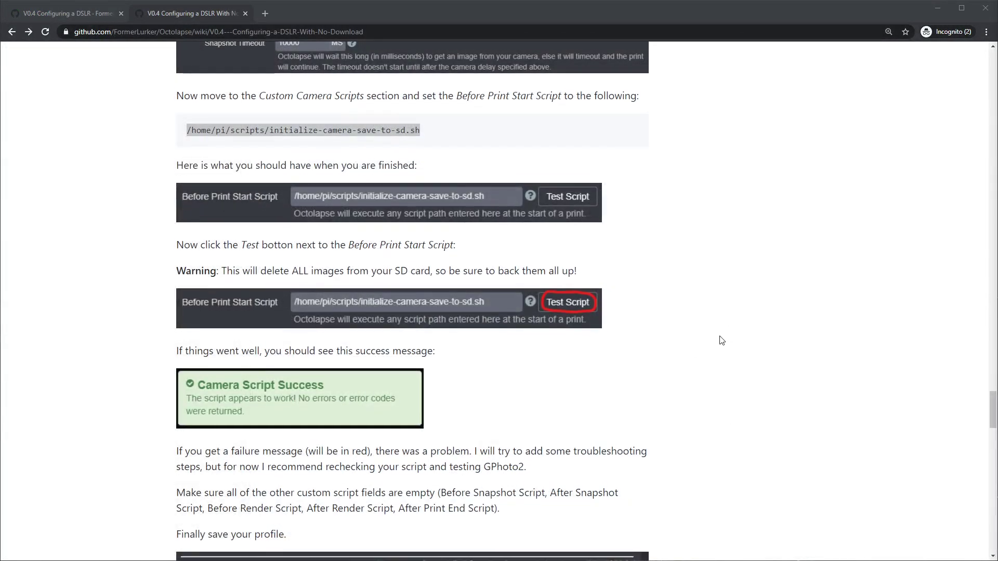
Check the GitHub guide's remaining profile instructions, save the new camera profile in OctoPrint and close the settings
{"action": "scroll", "coordinate": [719, 338], "scroll_direction": "down", "scroll_amount": 4}
{"action": "scroll", "coordinate": [719, 338], "scroll_direction": "down", "scroll_amount": 2}
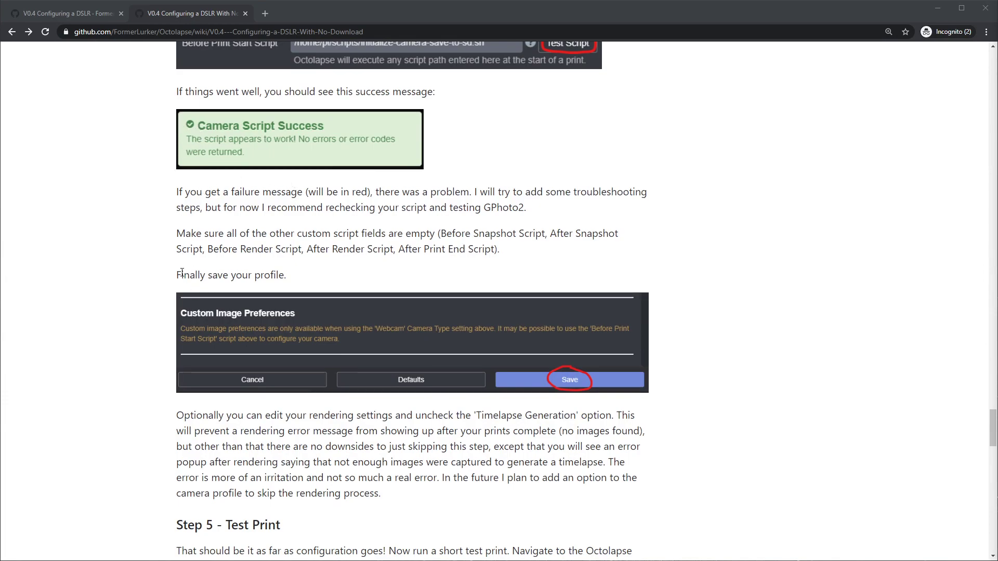
{"action": "scroll", "coordinate": [573, 375], "scroll_direction": "down", "scroll_amount": 3}
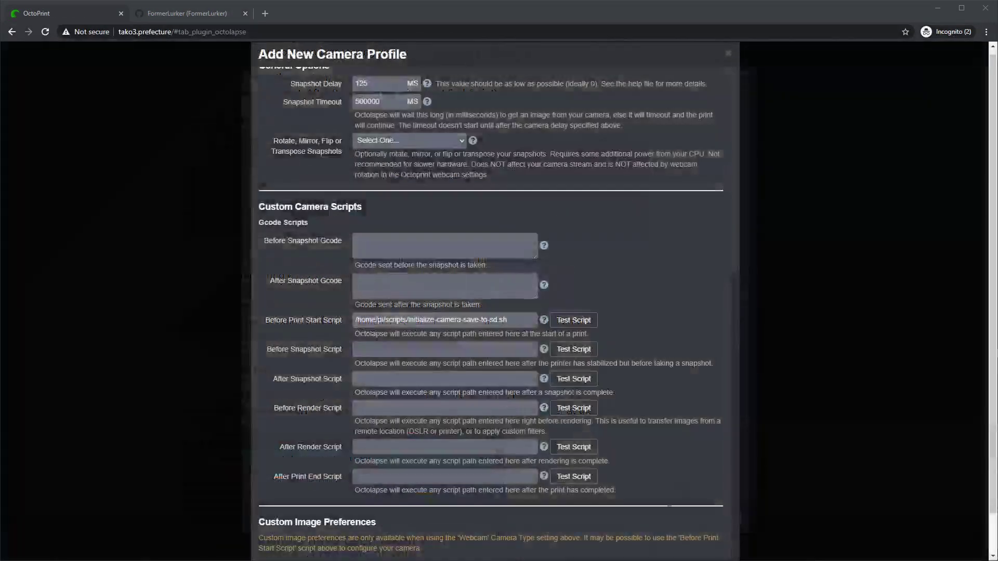
{"action": "scroll", "coordinate": [715, 392], "scroll_direction": "down", "scroll_amount": 1}
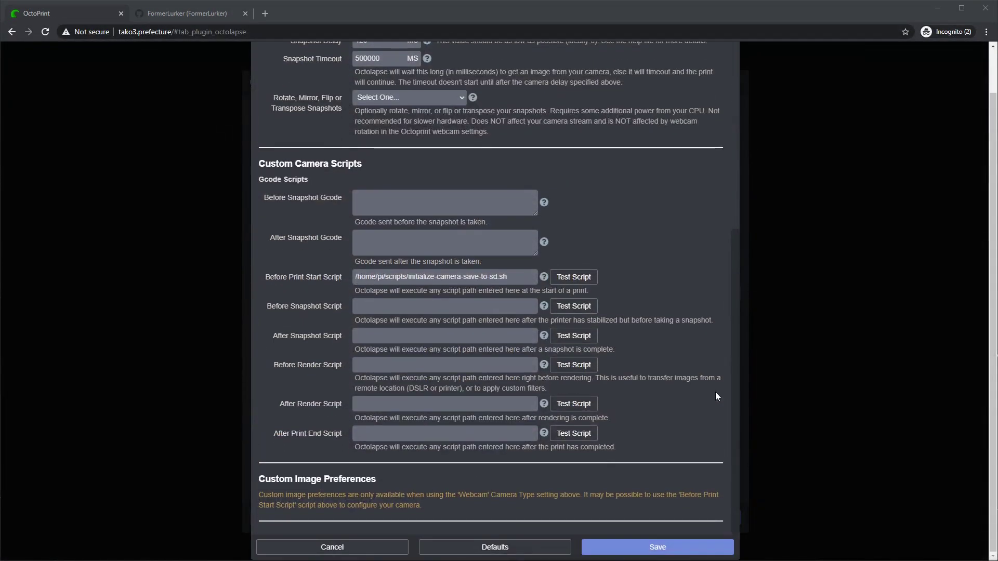
{"action": "left_click", "coordinate": [655, 547]}
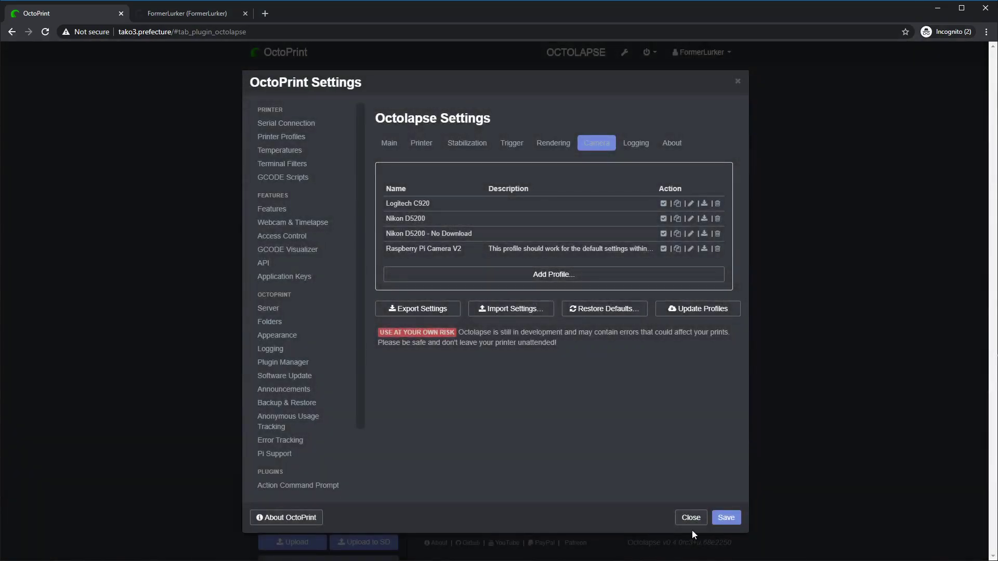
{"action": "left_click", "coordinate": [694, 518]}
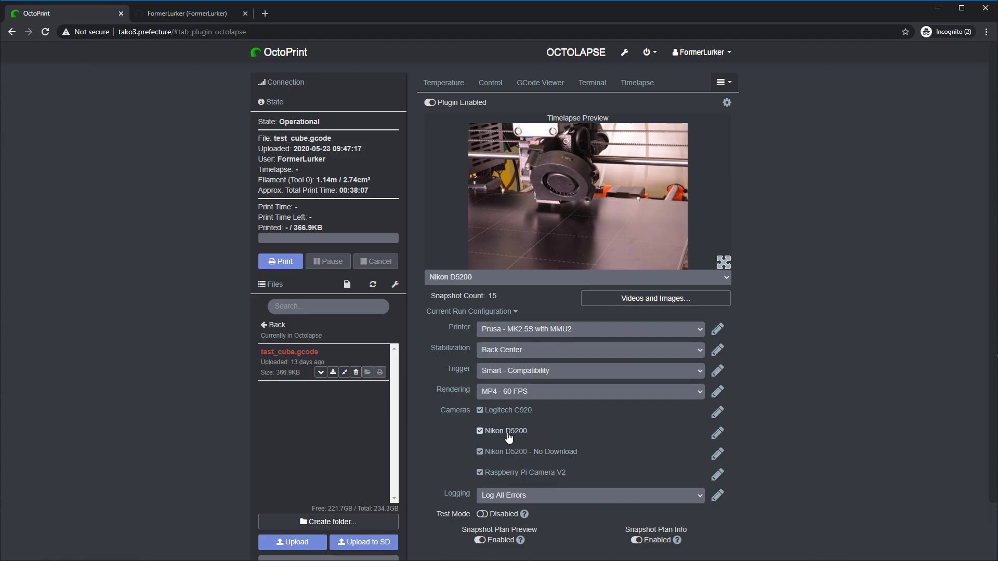
Disable the Nikon D5200 camera, and switch the timelapse preview to Nikon D5200 - No Download and read its message
{"action": "left_click", "coordinate": [480, 432]}
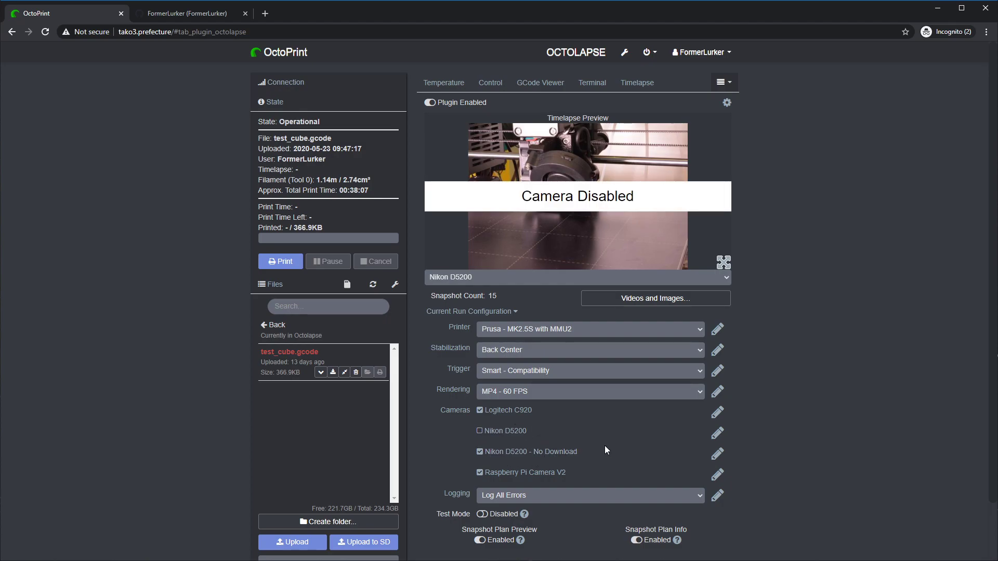
{"action": "mouse_move", "coordinate": [556, 192]}
{"action": "left_click", "coordinate": [479, 278]}
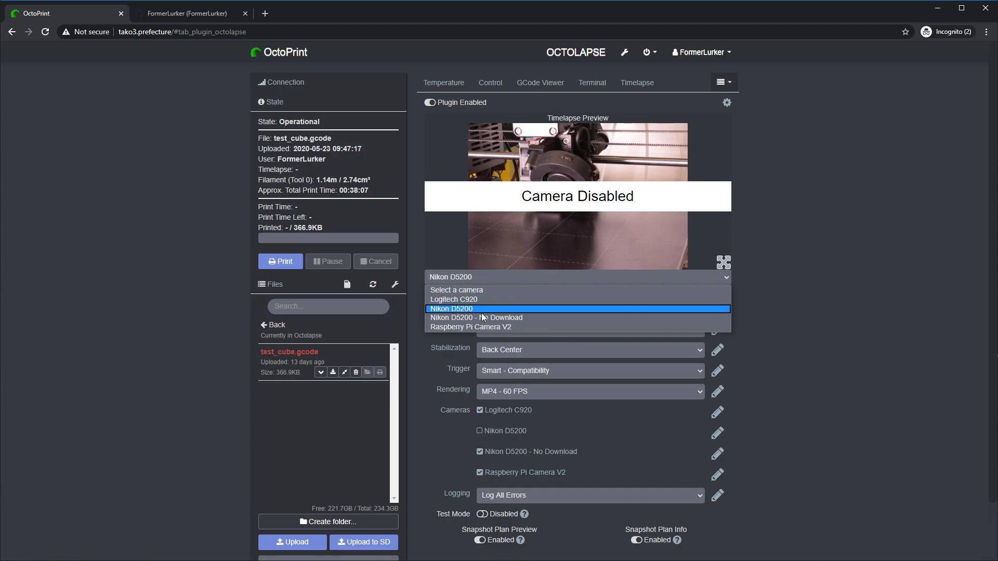
{"action": "left_click", "coordinate": [520, 317]}
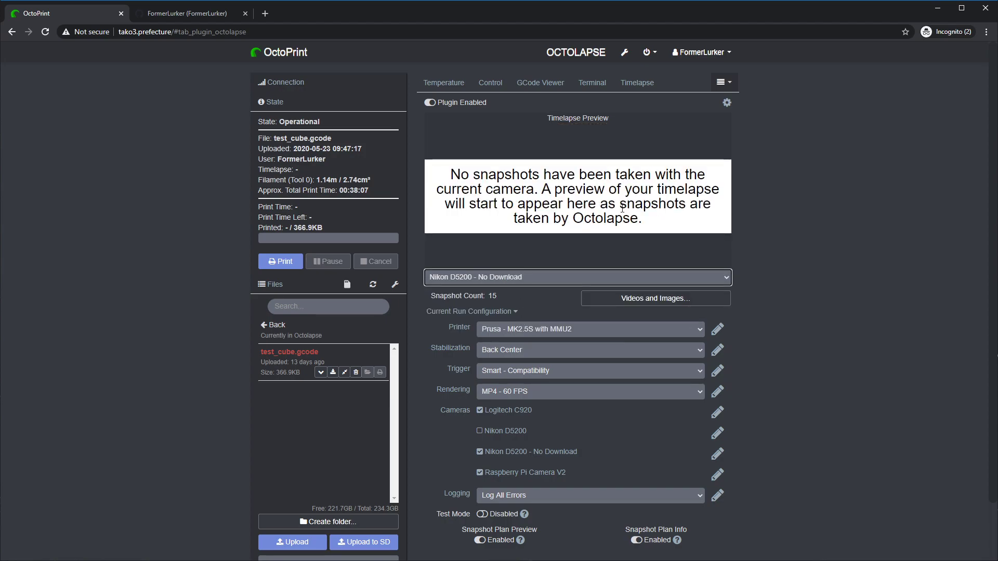
{"action": "left_click_drag", "start_coordinate": [452, 174], "coordinate": [536, 190]}
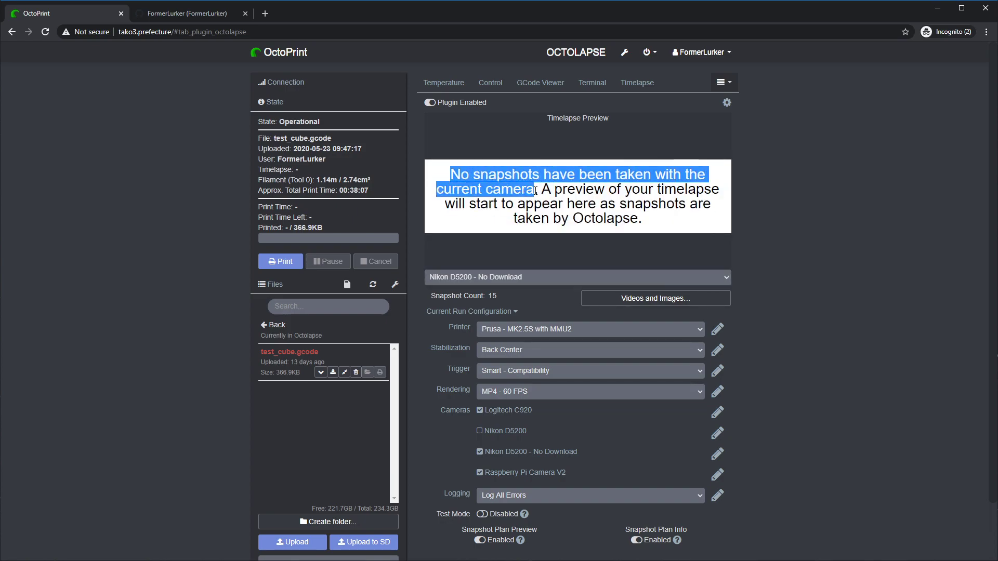
{"action": "left_click", "coordinate": [476, 188]}
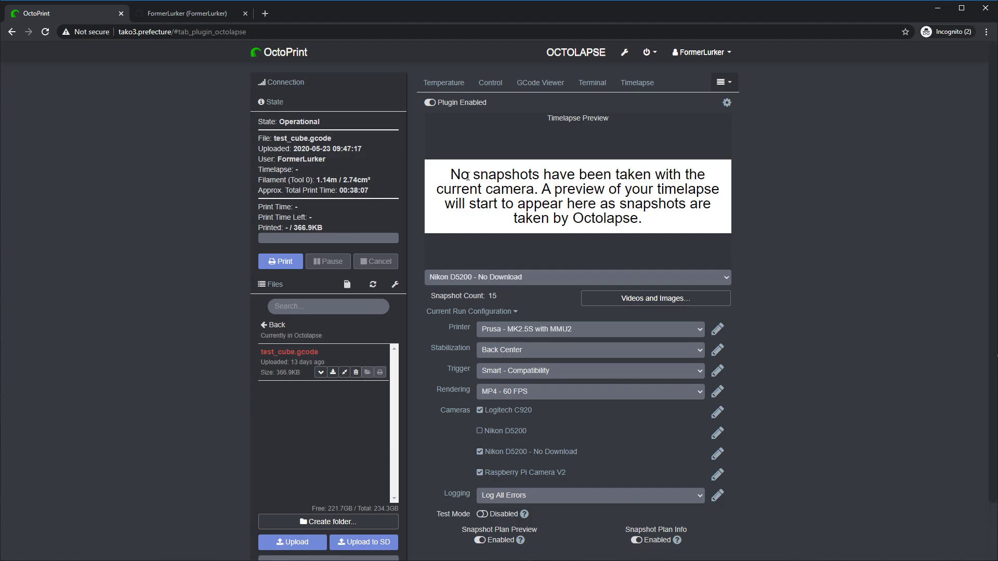
{"action": "left_click_drag", "start_coordinate": [450, 175], "coordinate": [663, 222]}
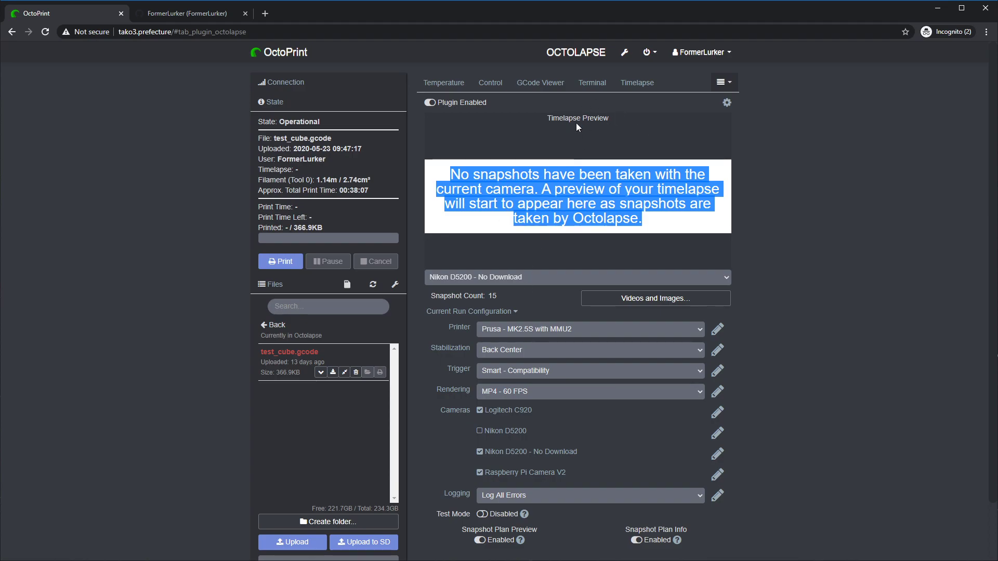
{"action": "left_click", "coordinate": [550, 224]}
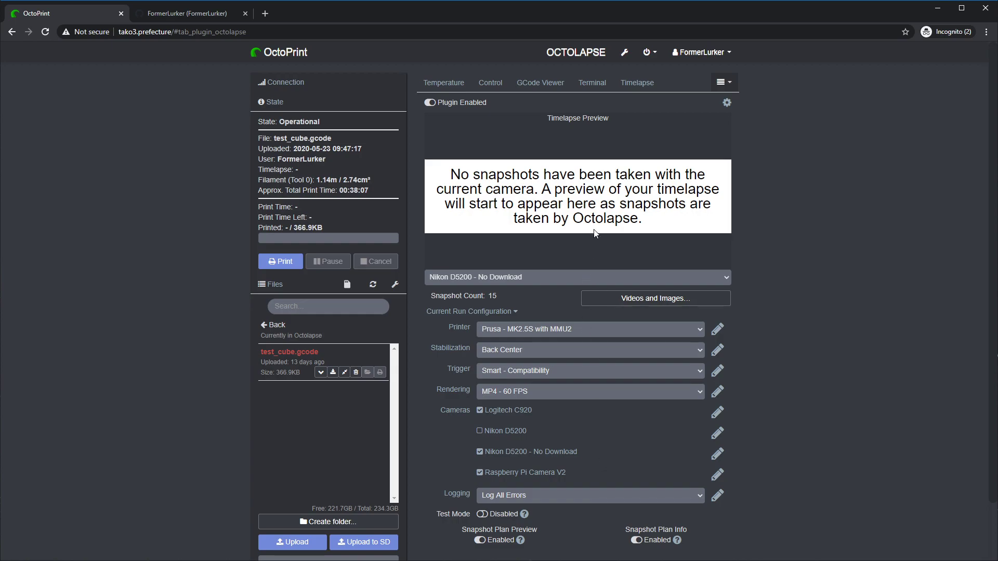
{"action": "left_click_drag", "start_coordinate": [643, 219], "coordinate": [446, 185]}
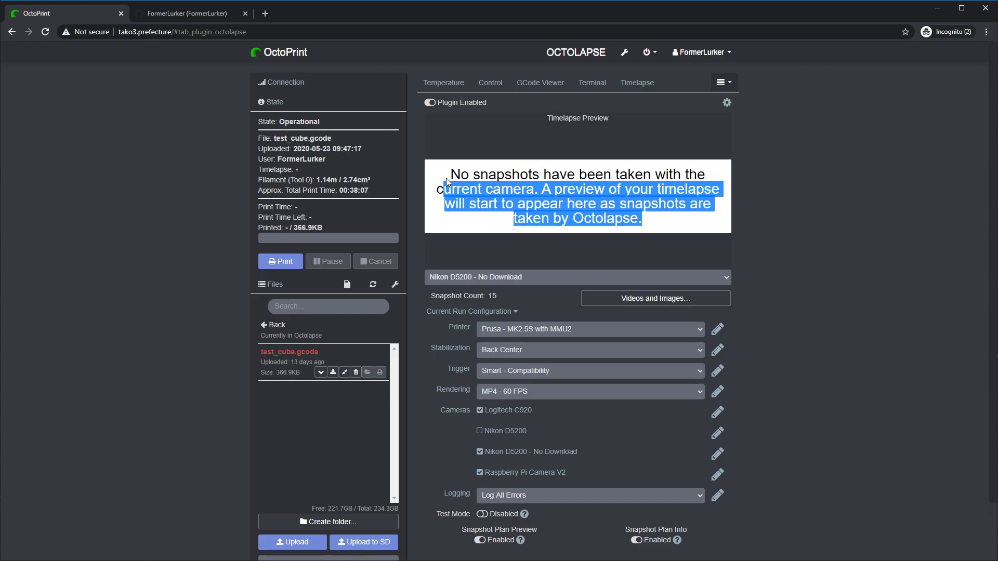
{"action": "left_click", "coordinate": [722, 238]}
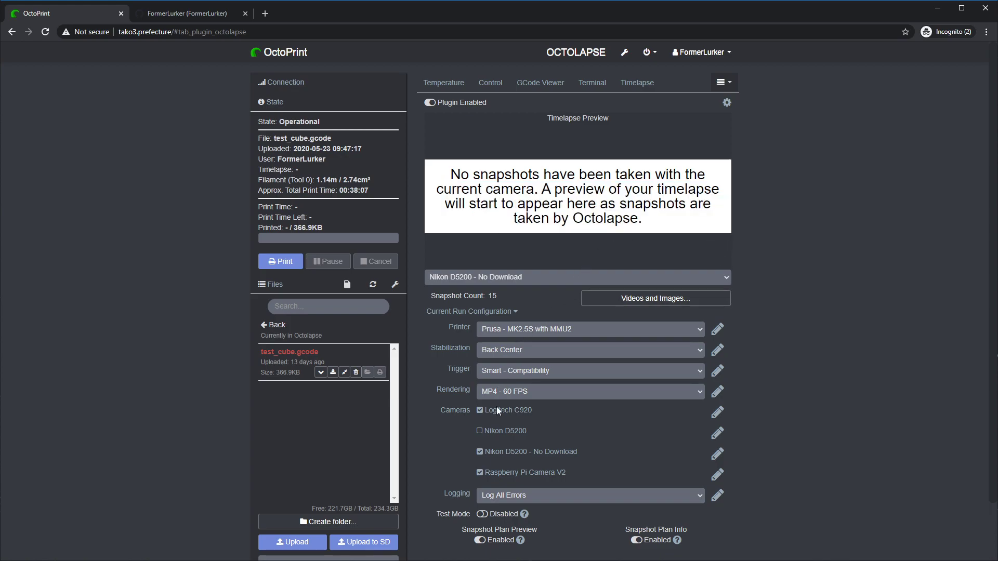
Enable Octolapse's Test Mode and read the notice above the timelapse preview
{"action": "left_click", "coordinate": [482, 515]}
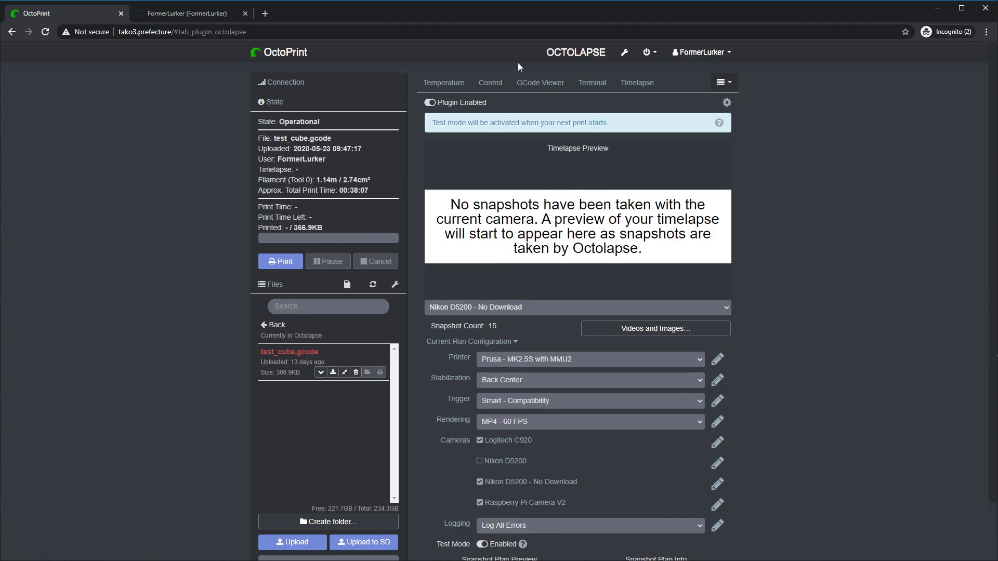
{"action": "left_click_drag", "start_coordinate": [433, 119], "coordinate": [622, 130]}
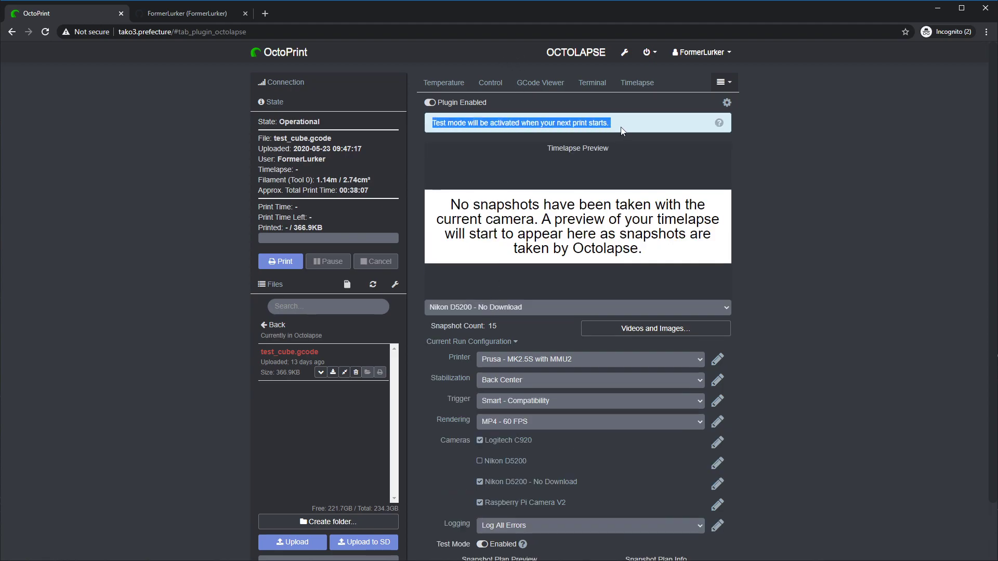
{"action": "left_click", "coordinate": [613, 124]}
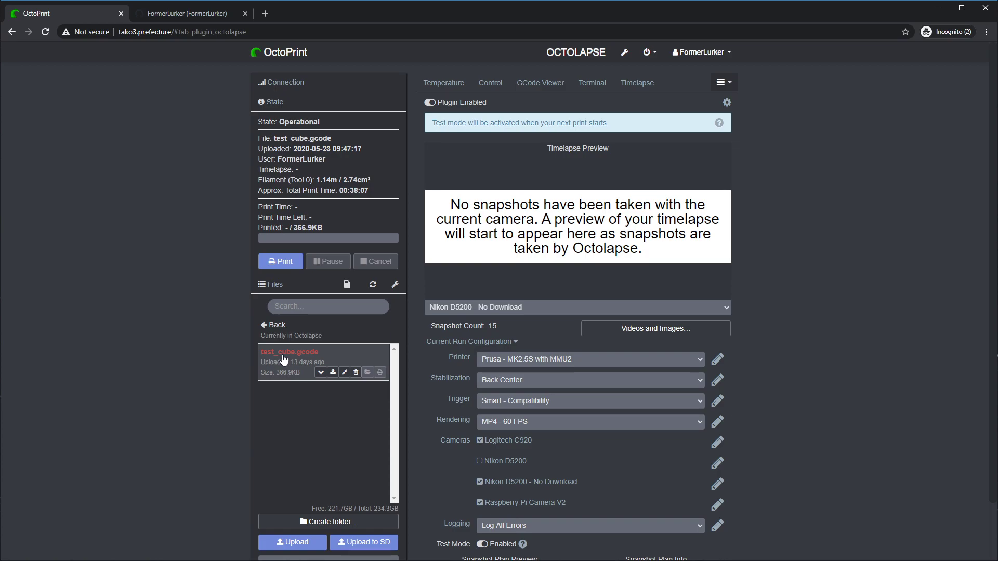
Start the test_cube.gcode print, review its Snapshot Plan Preview and accept the plan to continue
{"action": "left_click", "coordinate": [288, 263]}
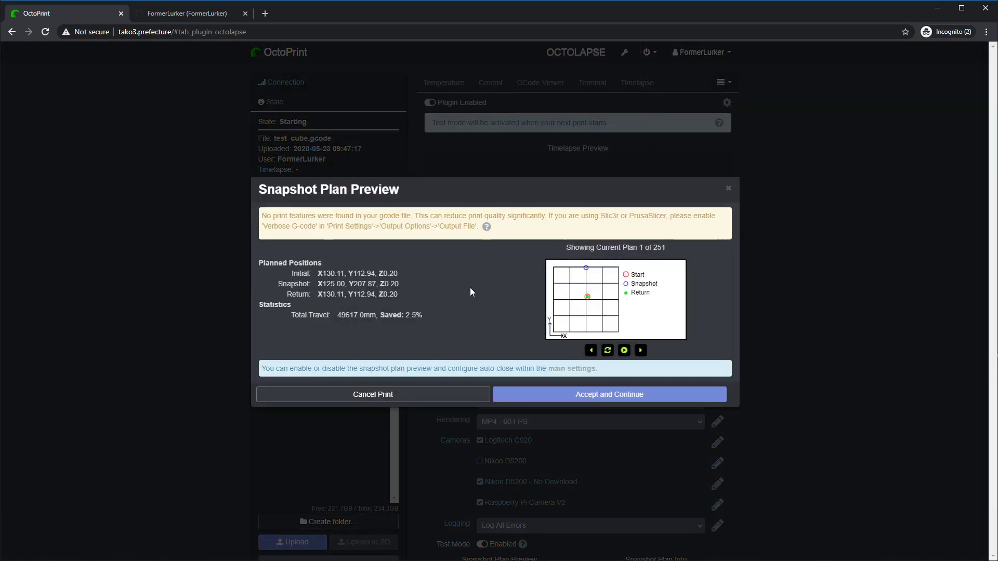
{"action": "left_click_drag", "start_coordinate": [260, 185], "coordinate": [422, 190]}
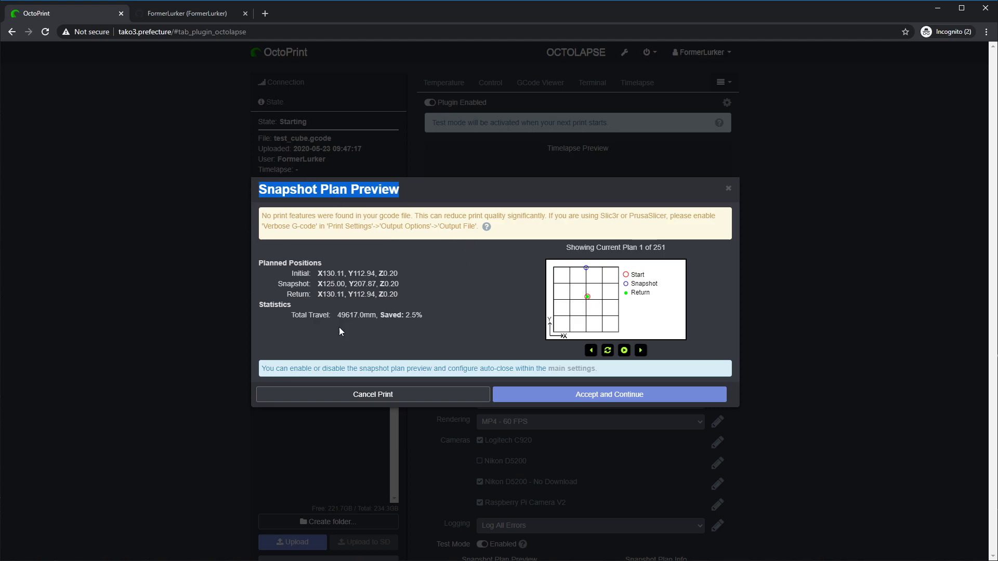
{"action": "left_click", "coordinate": [591, 396]}
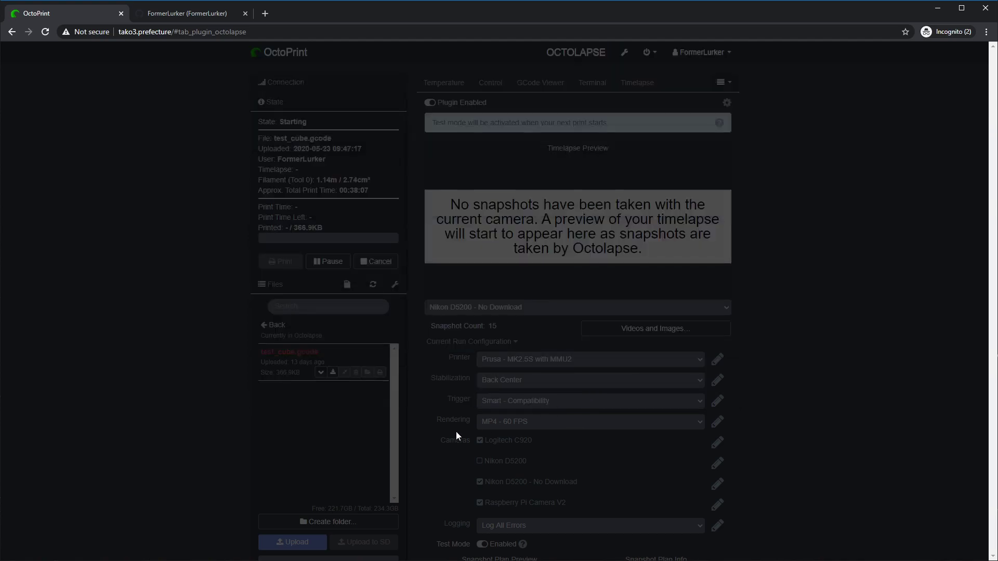
Check the printer in the webcam feed, and examine Octolapse's snapshot plan and its planned extruder positions
{"action": "left_click", "coordinate": [489, 83]}
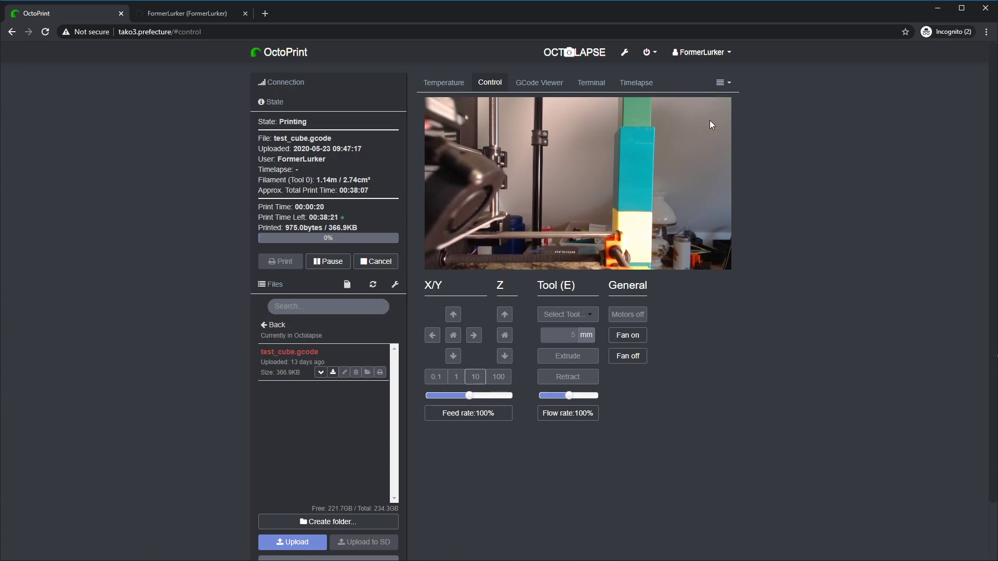
{"action": "left_click", "coordinate": [723, 82]}
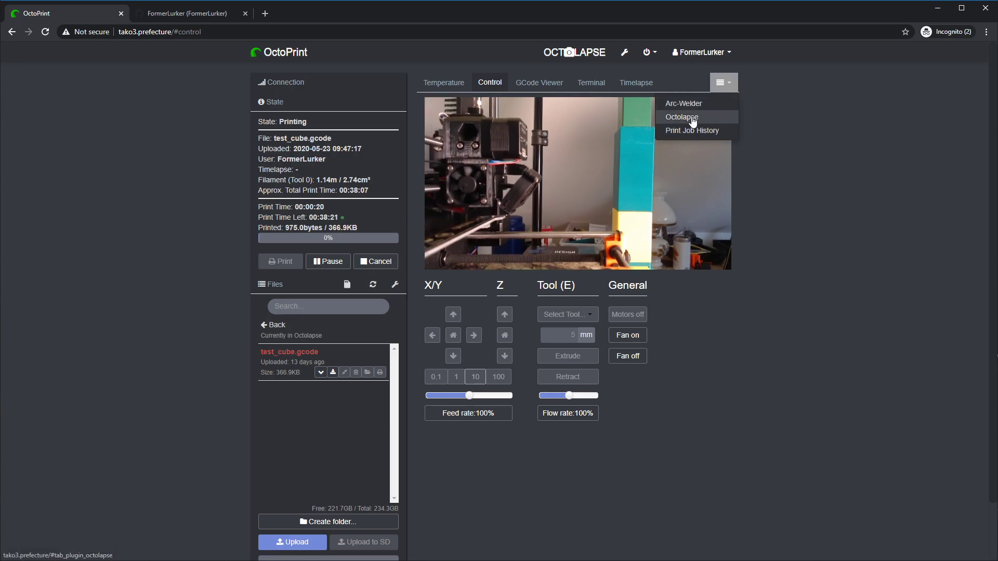
{"action": "left_click", "coordinate": [681, 117]}
{"action": "scroll", "coordinate": [555, 343], "scroll_direction": "down", "scroll_amount": 6}
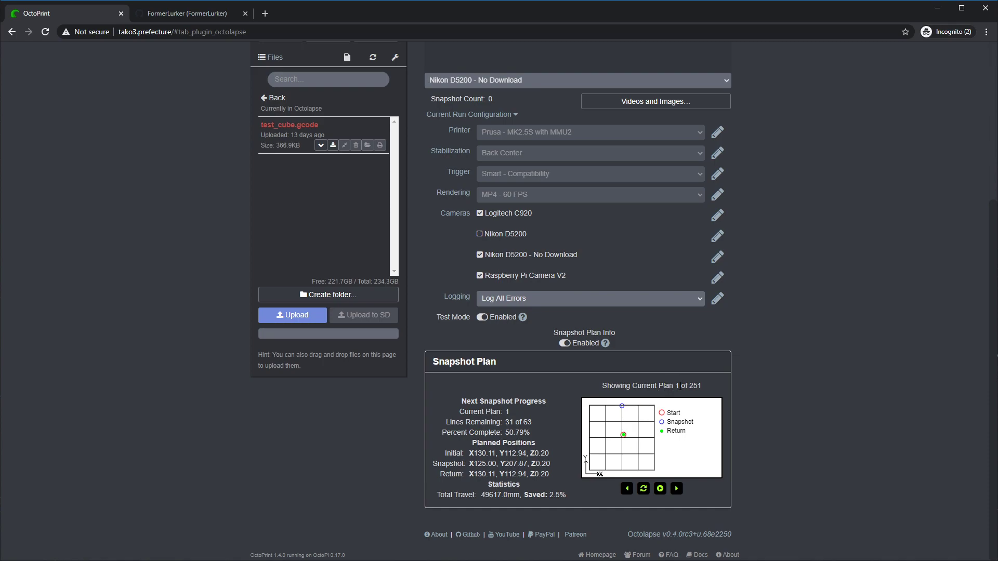
{"action": "double_click", "coordinate": [691, 386]}
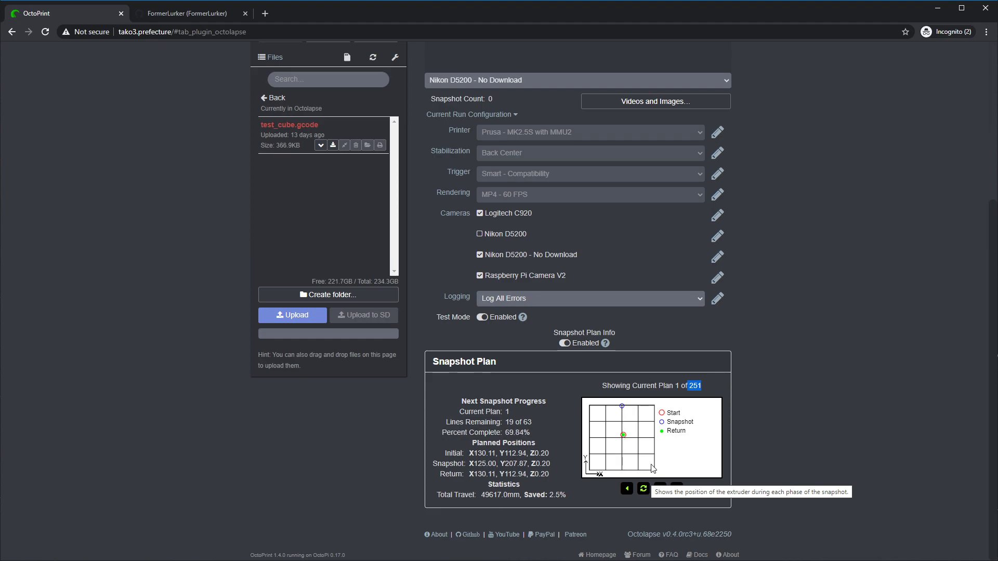
{"action": "left_click", "coordinate": [660, 488]}
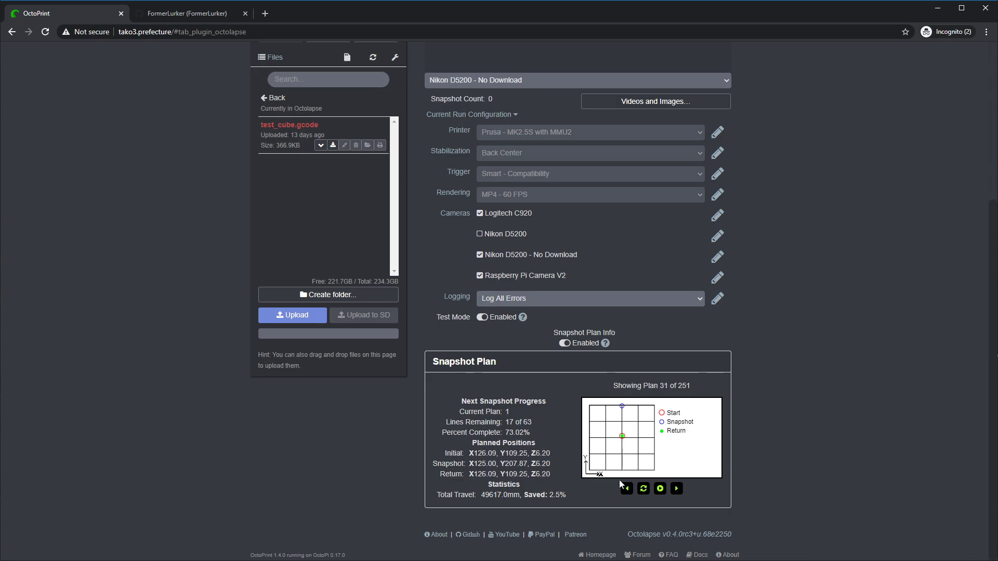
Watch the printer in the webcam feed again, and check Octolapse's timelapse preview message and snapshot count
{"action": "scroll", "coordinate": [459, 351], "scroll_direction": "up", "scroll_amount": 5}
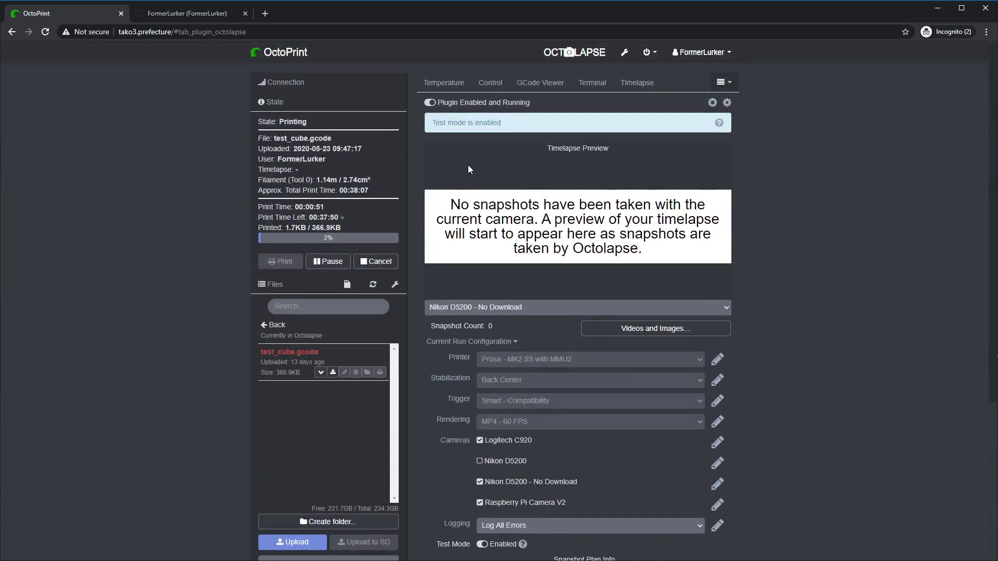
{"action": "left_click", "coordinate": [492, 83]}
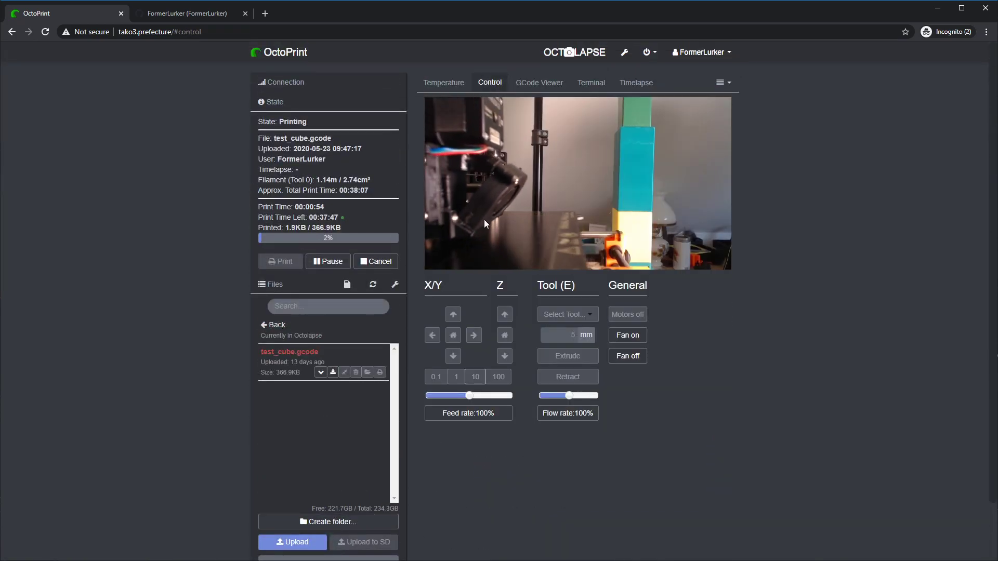
{"action": "left_click", "coordinate": [588, 55]}
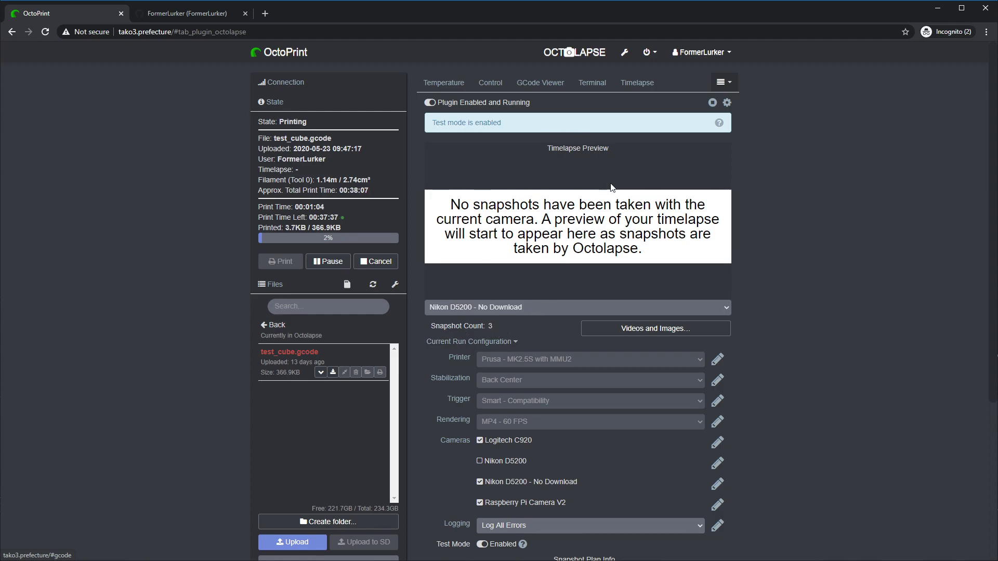
{"action": "left_click_drag", "start_coordinate": [447, 204], "coordinate": [647, 259]}
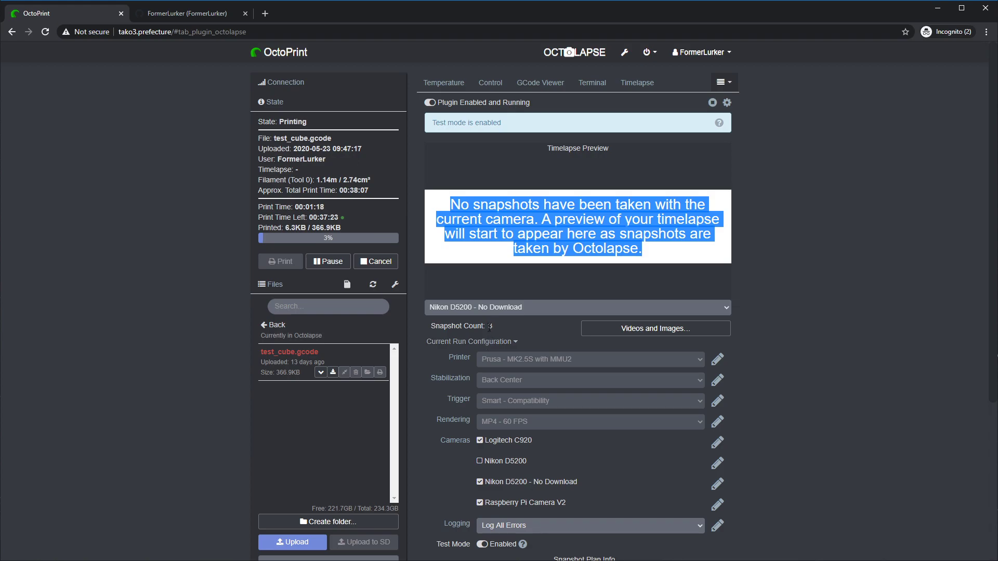
{"action": "double_click", "coordinate": [489, 327]}
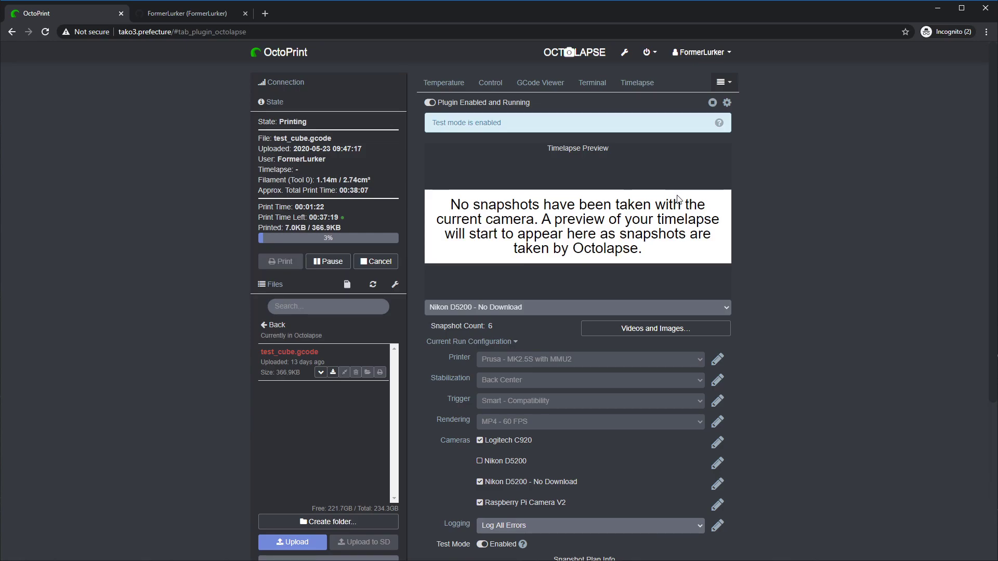
Cancel the running test_cube print, and review the Octolapse rendering notice and the renderings in progress
{"action": "left_click", "coordinate": [375, 262]}
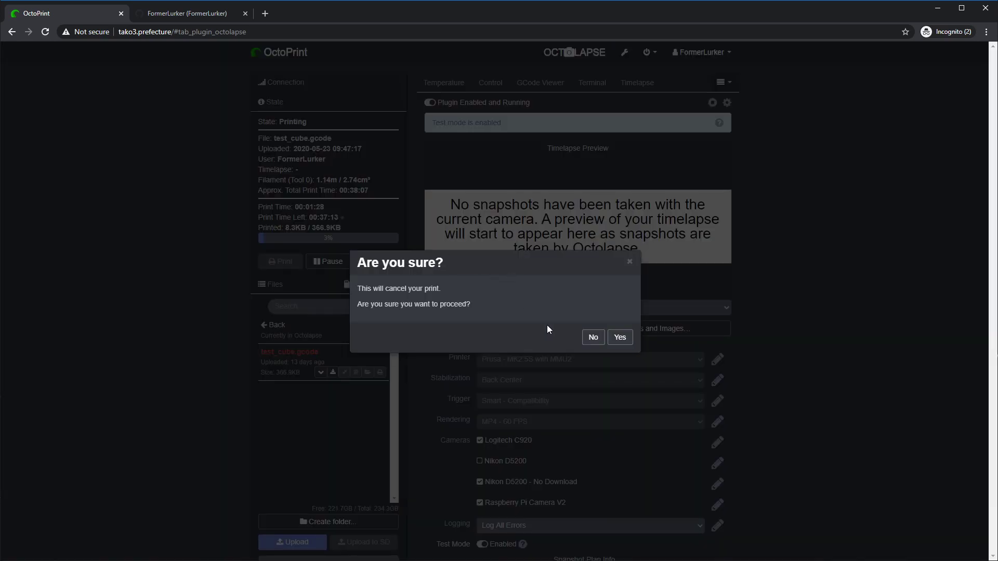
{"action": "left_click", "coordinate": [615, 339]}
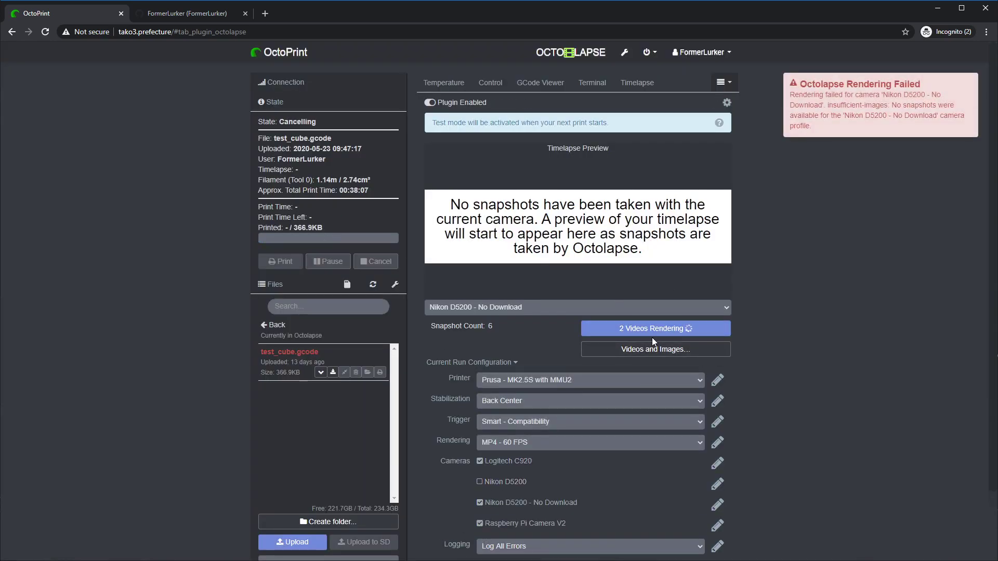
{"action": "left_click_drag", "start_coordinate": [790, 96], "coordinate": [837, 130]}
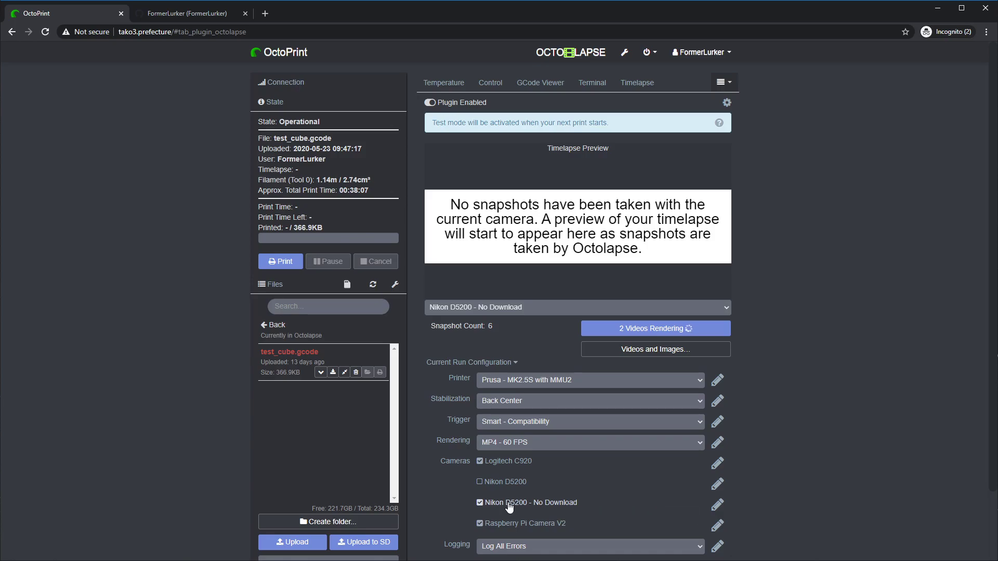
{"action": "left_click", "coordinate": [584, 328]}
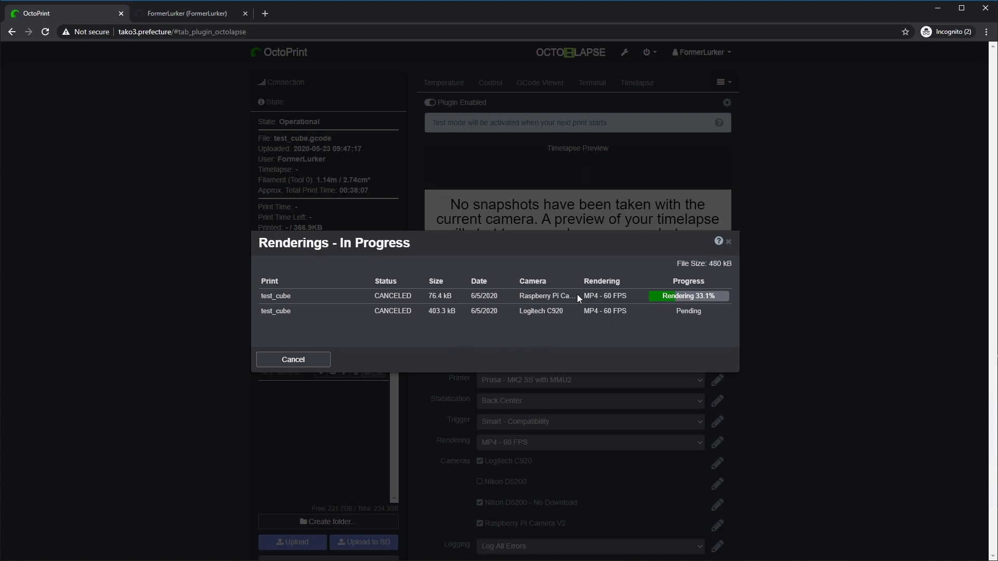
{"action": "left_click", "coordinate": [728, 243]}
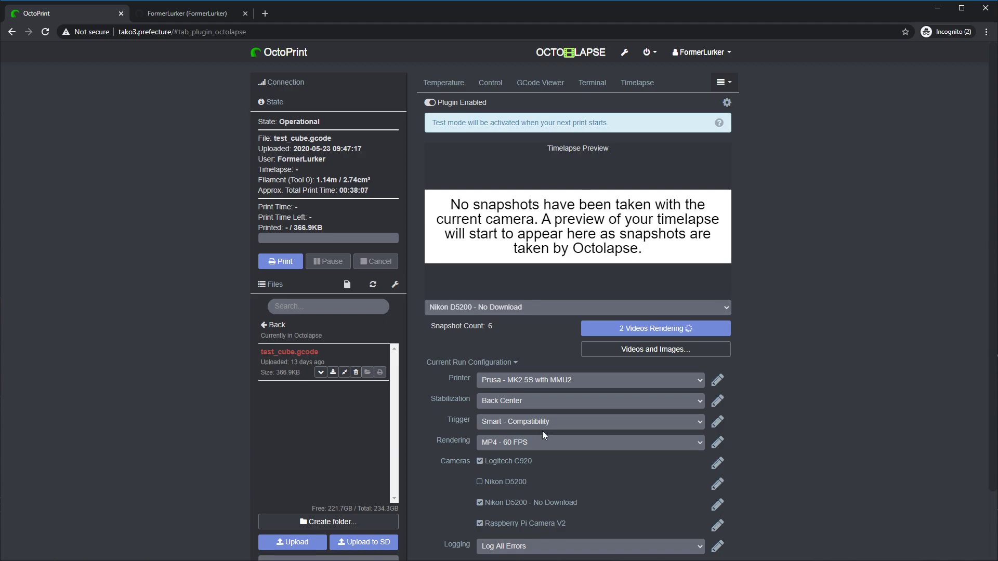
Disable Octolapse's Test Mode, leaving Nikon D5200 - No Download as the enabled DSLR camera
{"action": "scroll", "coordinate": [381, 360], "scroll_direction": "down", "scroll_amount": 2}
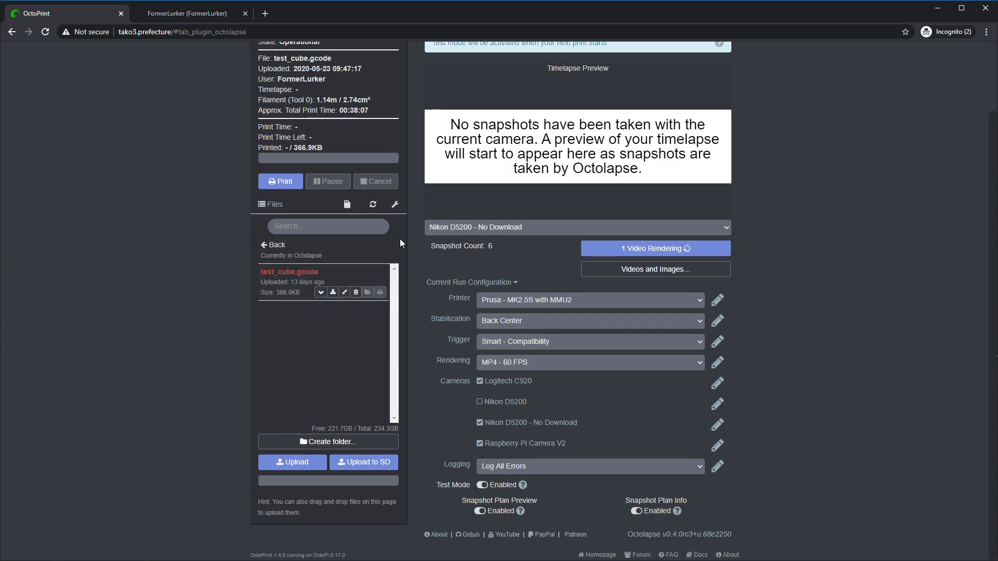
{"action": "left_click", "coordinate": [478, 485]}
{"action": "scroll", "coordinate": [546, 346], "scroll_direction": "up", "scroll_amount": 2}
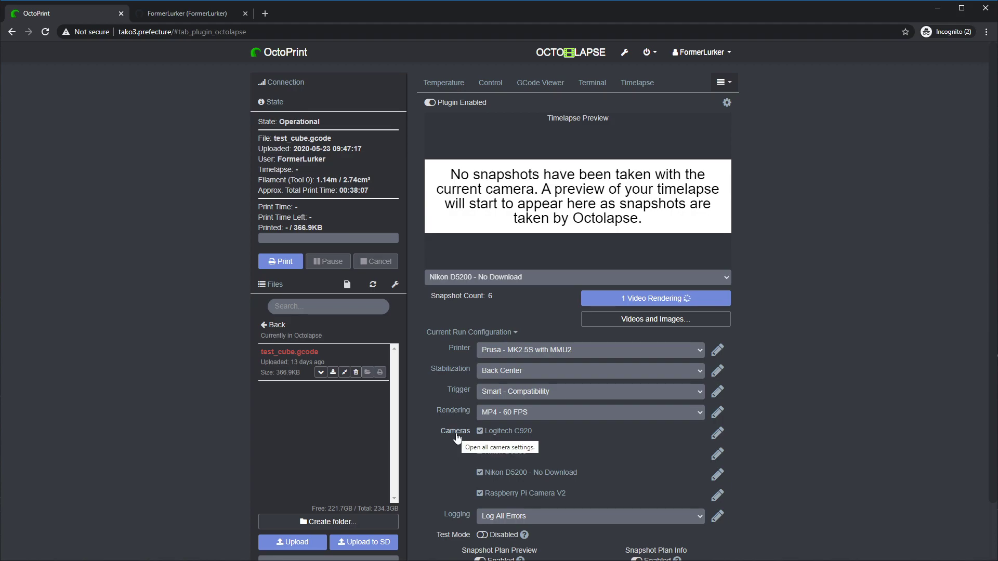
{"action": "left_click", "coordinate": [480, 451]}
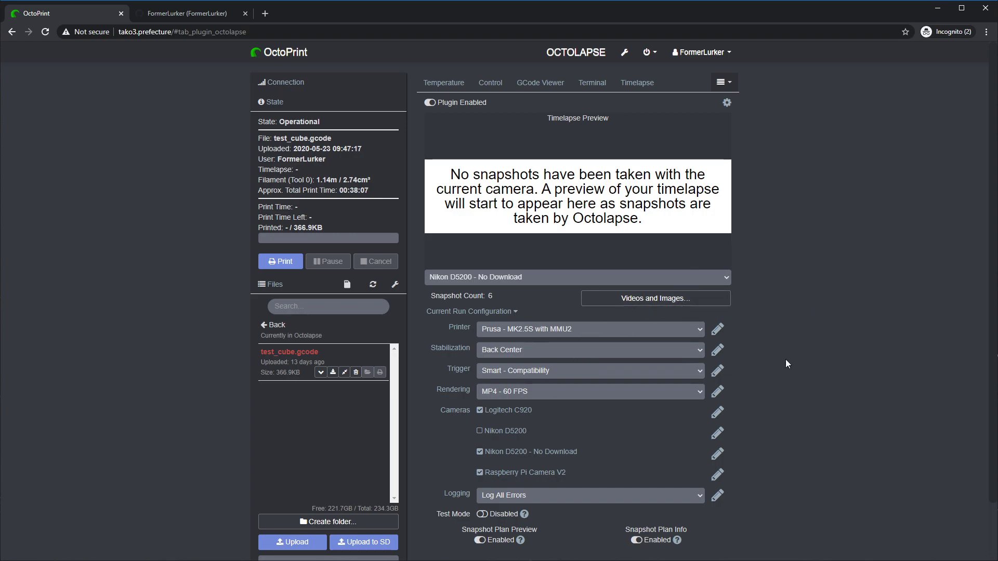
Read the patron and contributor credits on Octolapse's About page and close the settings without saving
{"action": "scroll", "coordinate": [866, 424], "scroll_direction": "down", "scroll_amount": 2}
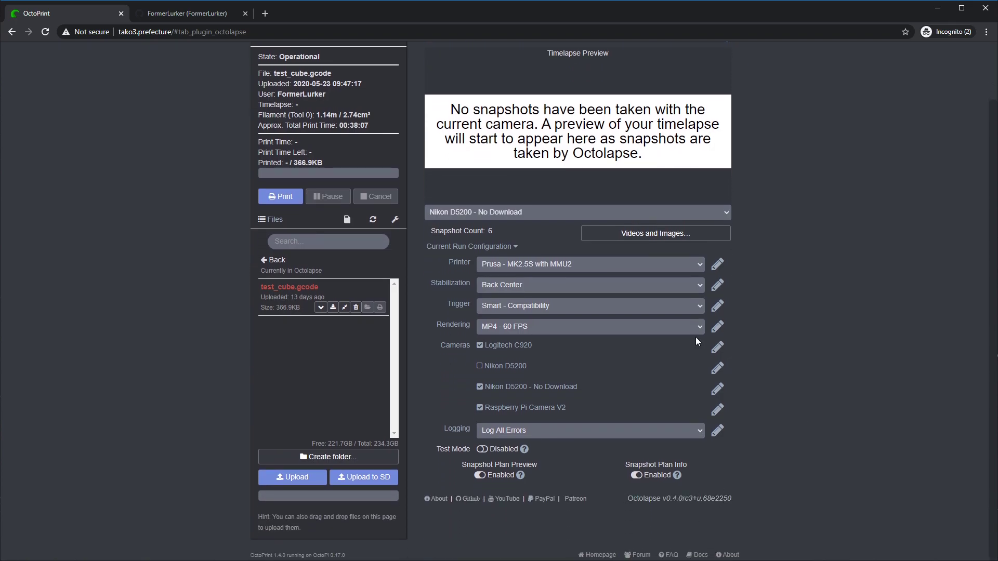
{"action": "left_click", "coordinate": [441, 499]}
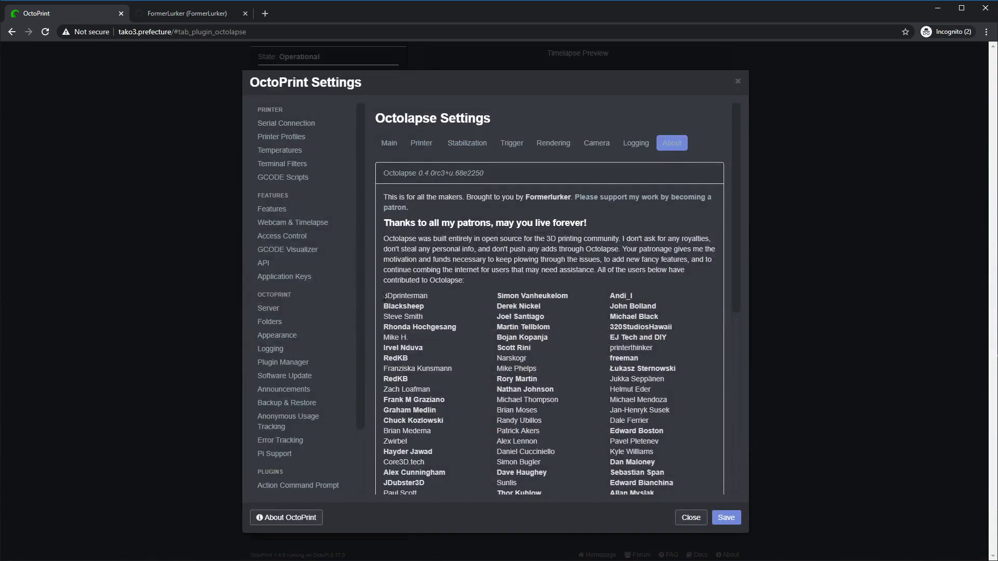
{"action": "scroll", "coordinate": [553, 414], "scroll_direction": "down", "scroll_amount": 2}
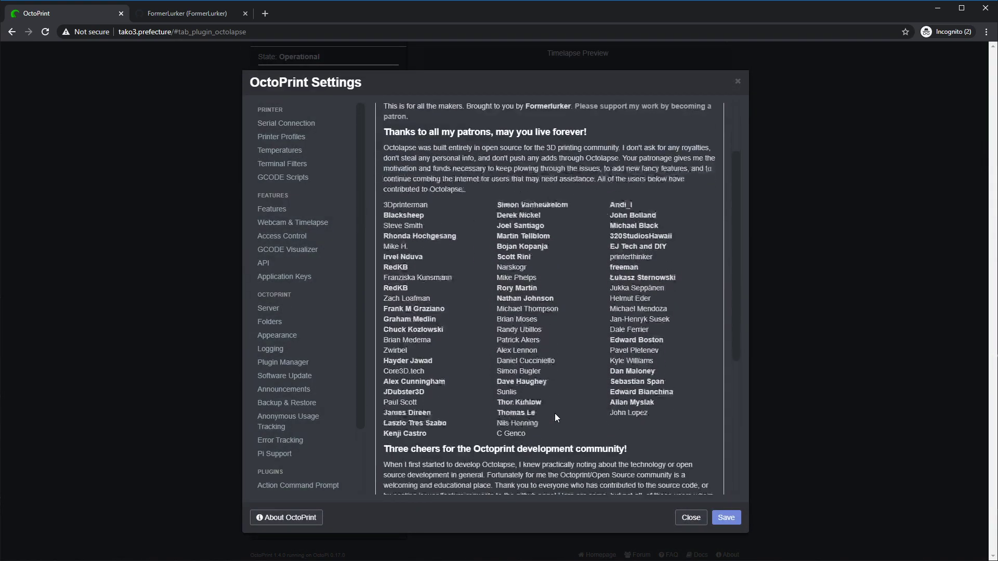
{"action": "scroll", "coordinate": [472, 345], "scroll_direction": "up", "scroll_amount": 3}
{"action": "scroll", "coordinate": [442, 332], "scroll_direction": "down", "scroll_amount": 6}
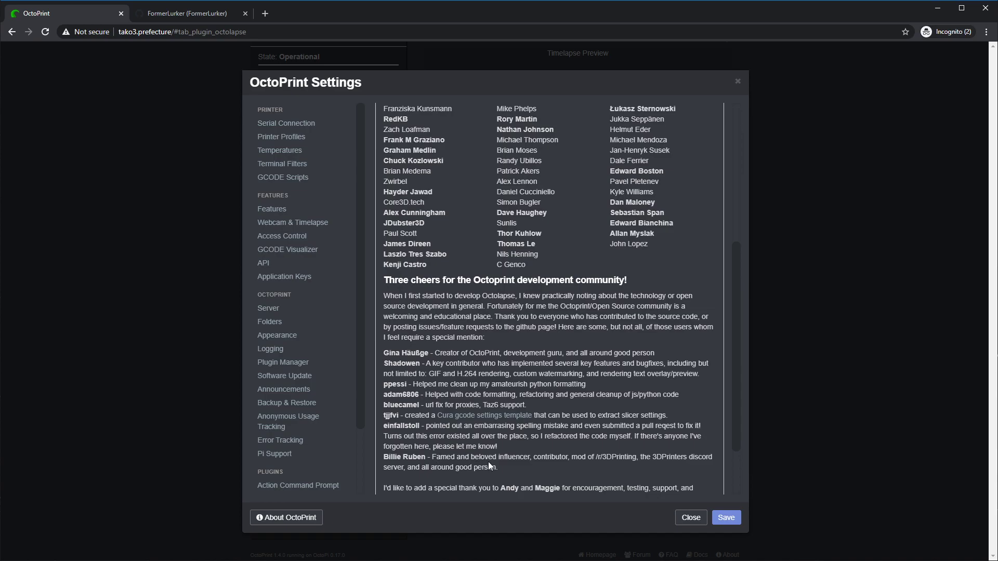
{"action": "left_click_drag", "start_coordinate": [384, 352], "coordinate": [504, 352]}
{"action": "left_click", "coordinate": [505, 351]}
{"action": "left_click", "coordinate": [697, 522]}
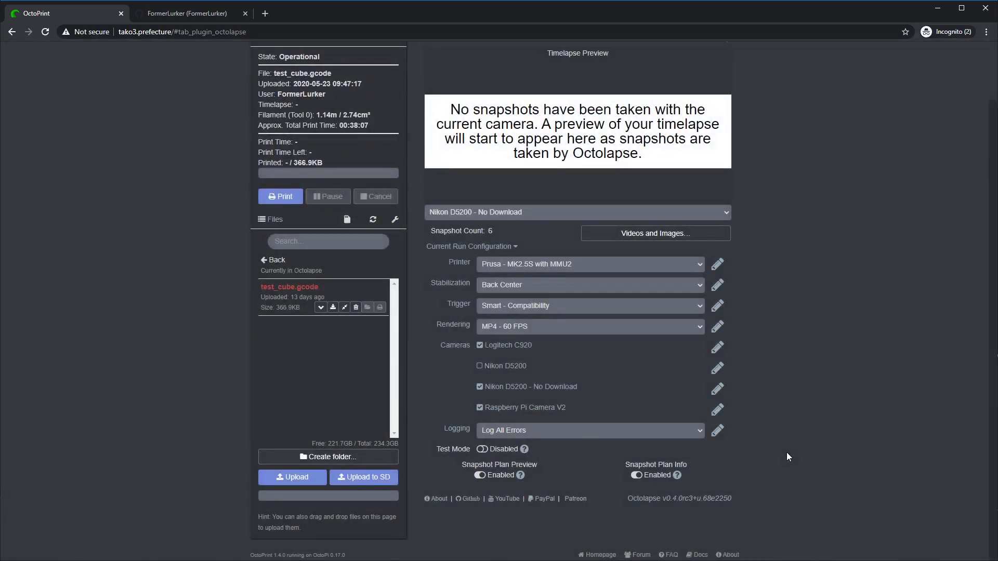